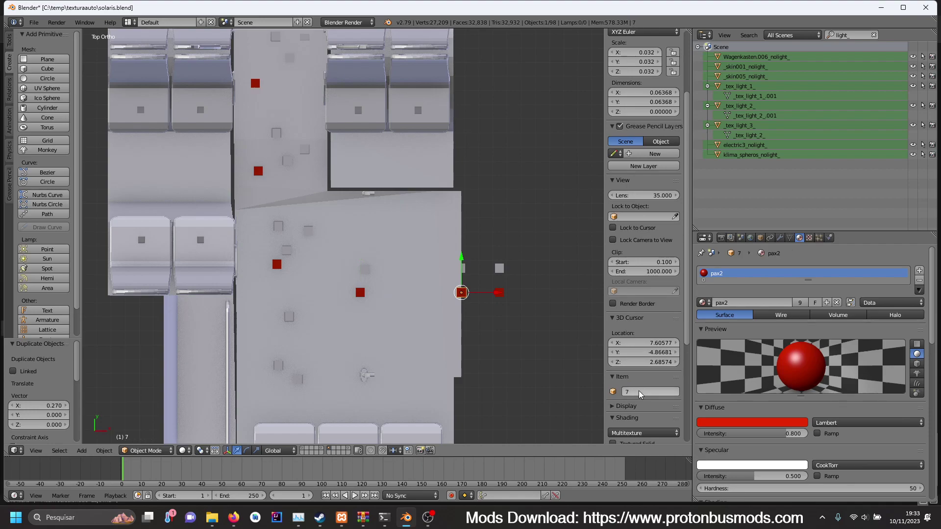
# - Rename the last two red floor markers outside the doorway as 8 and 9
pyautogui.moveTo(513, 296); pyautogui.dragTo(433, 242, button='middle')
pyautogui.rightClick(351, 287)
pyautogui.click(637, 392)
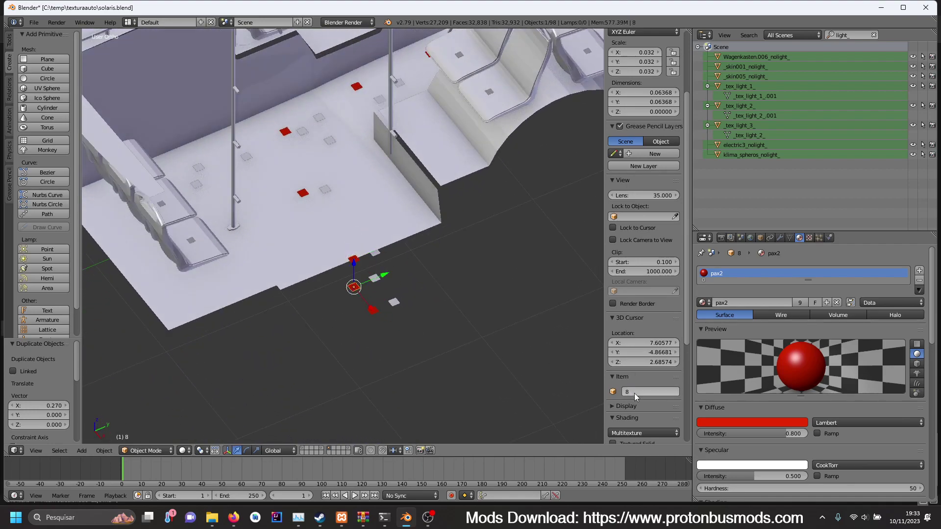
pyautogui.press('Escape')
pyautogui.hotkey('shift', 'r')
pyautogui.click(637, 391)
pyautogui.write('9')
pyautogui.press('Return')
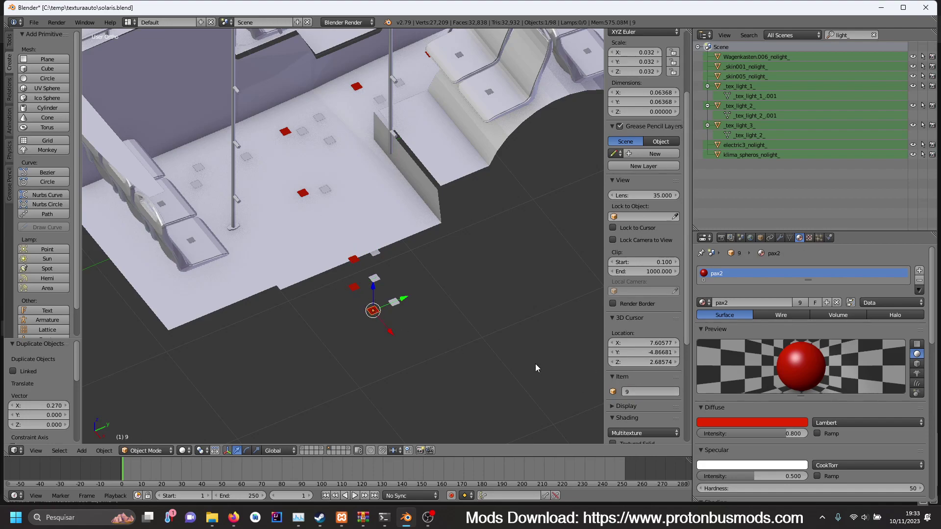
# - Switch to the Scripting layout and open the Proton_PathGen.py script
pyautogui.press('KP_7')
pyautogui.keyDown('shift'); pyautogui.moveTo(344, 254); pyautogui.dragTo(383, 350, button='middle'); pyautogui.keyUp('shift')
pyautogui.keyDown('shift'); pyautogui.moveTo(359, 166); pyautogui.dragTo(375, 244, button='middle'); pyautogui.keyUp('shift')
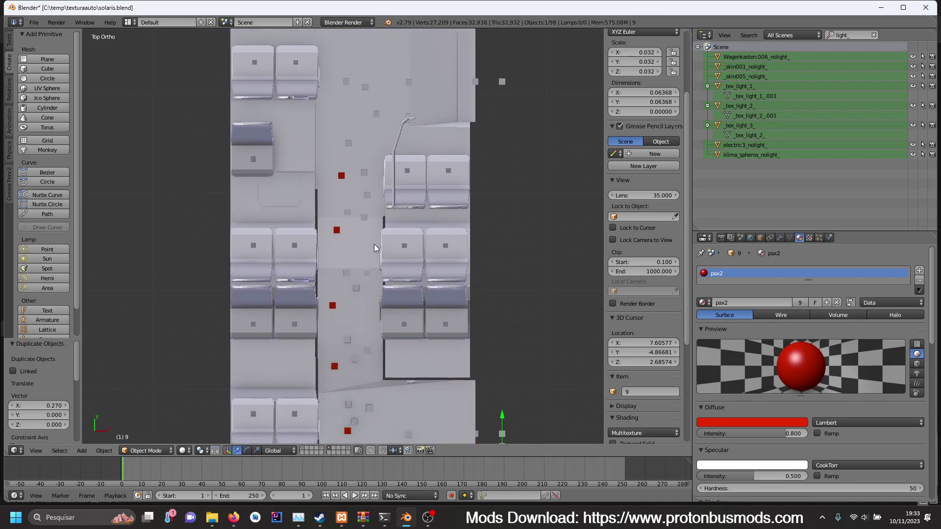
pyautogui.click(131, 22)
pyautogui.click(149, 95)
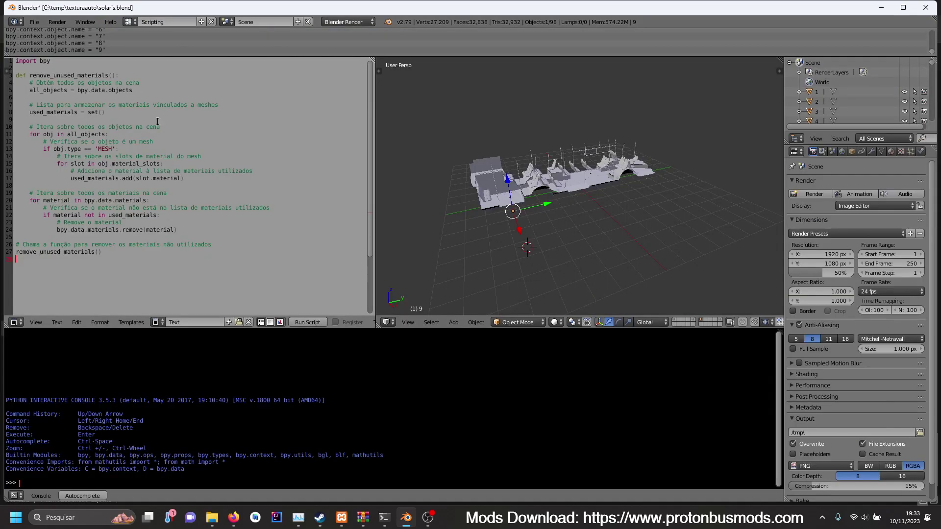
pyautogui.click(158, 322)
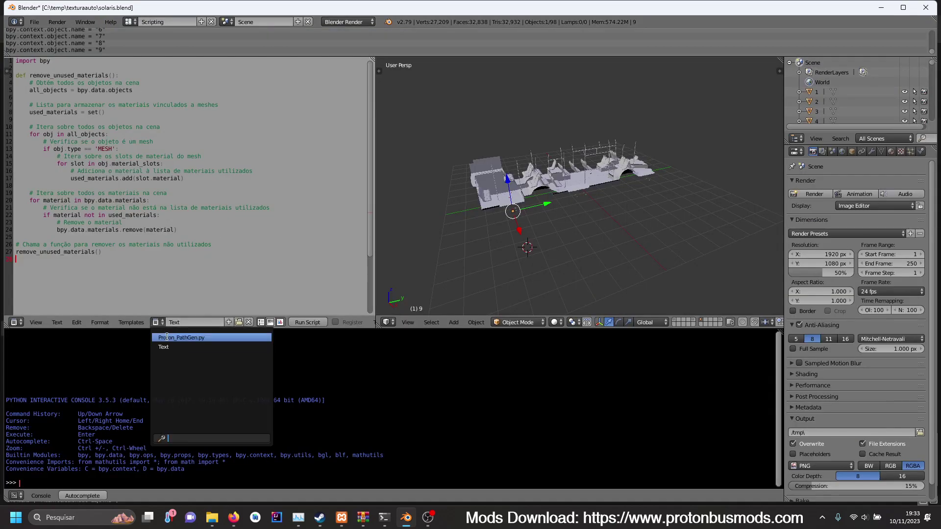
pyautogui.click(167, 334)
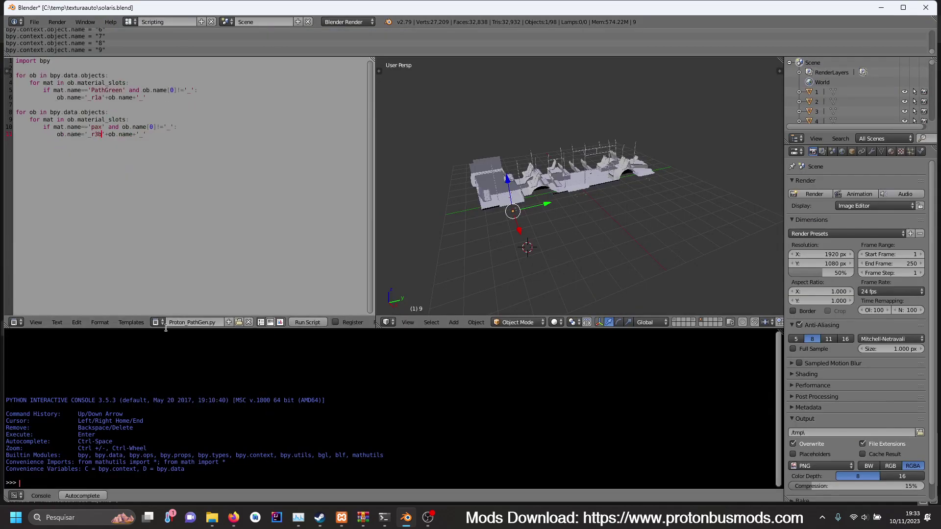
# - Change the material name checked in the script's second loop to 'pax2'
pyautogui.click(103, 127)
pyautogui.write('2')
# - Switch to File Explorer and browse to the 'ajuda - help' folder inside the Proton folder on drive D
pyautogui.moveTo(212, 517)
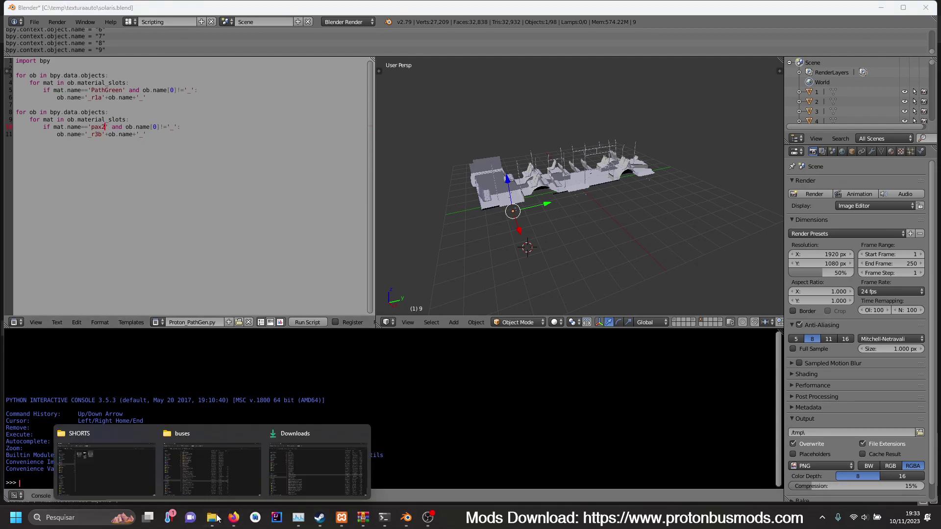
pyautogui.click(132, 474)
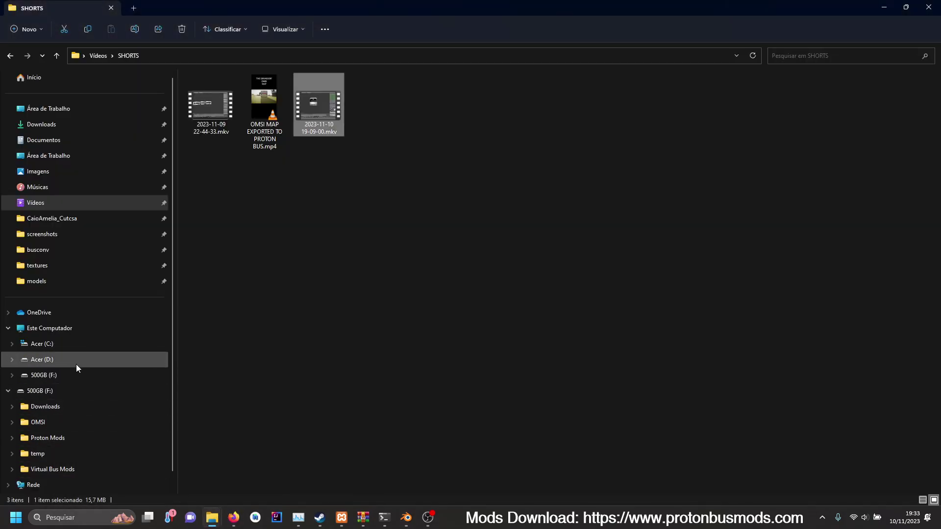
pyautogui.click(78, 361)
pyautogui.write('proton')
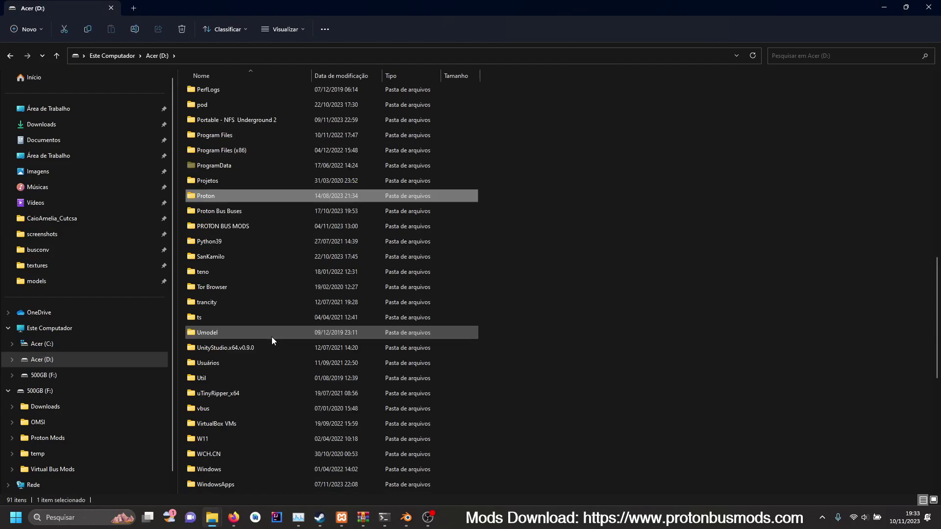
pyautogui.press('Return')
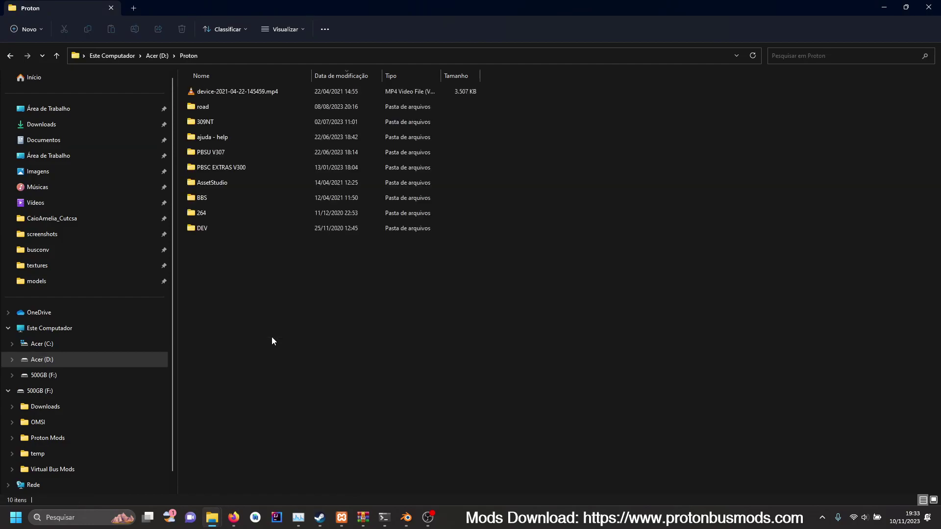
pyautogui.doubleClick(237, 152)
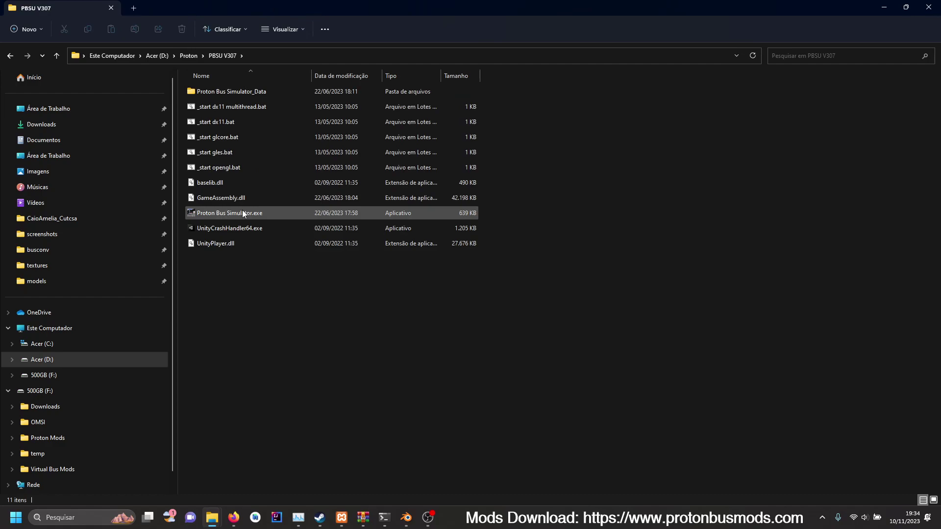
pyautogui.click(184, 57)
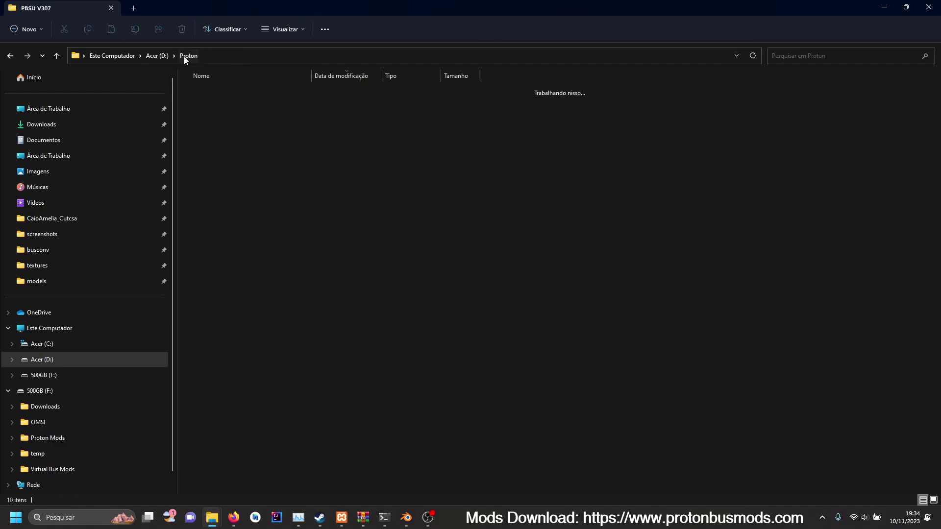
pyautogui.doubleClick(231, 133)
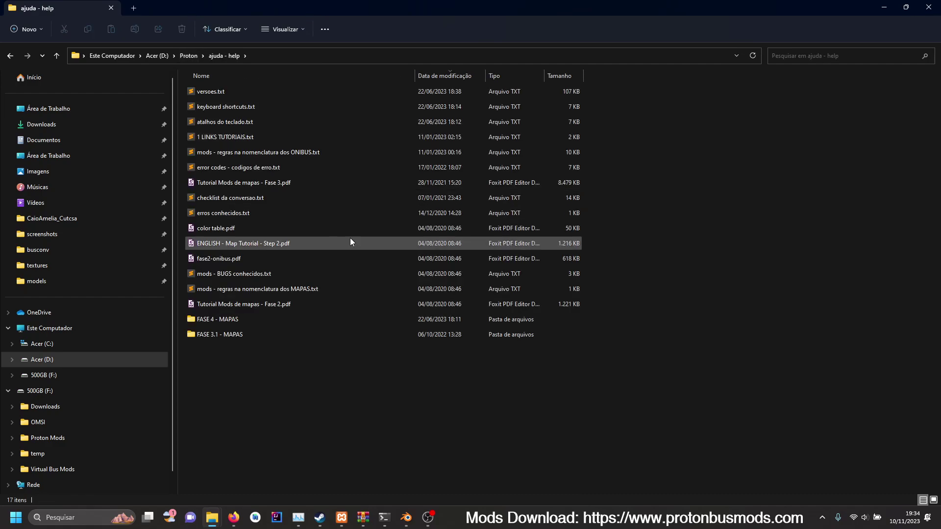
# - Open 'mods - regras na nomenclatura dos ONIBUS.txt' and examine the passenger path prefixes near its end
pyautogui.click(284, 273)
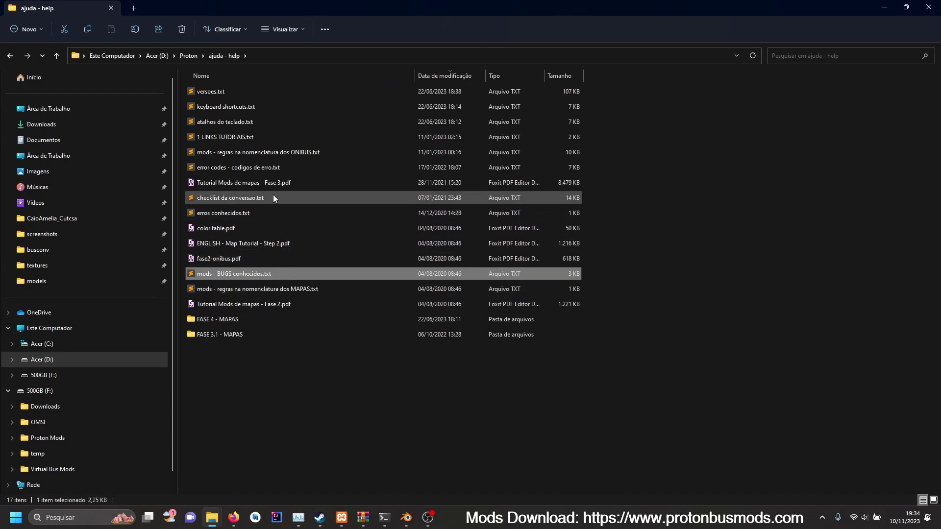
pyautogui.doubleClick(283, 153)
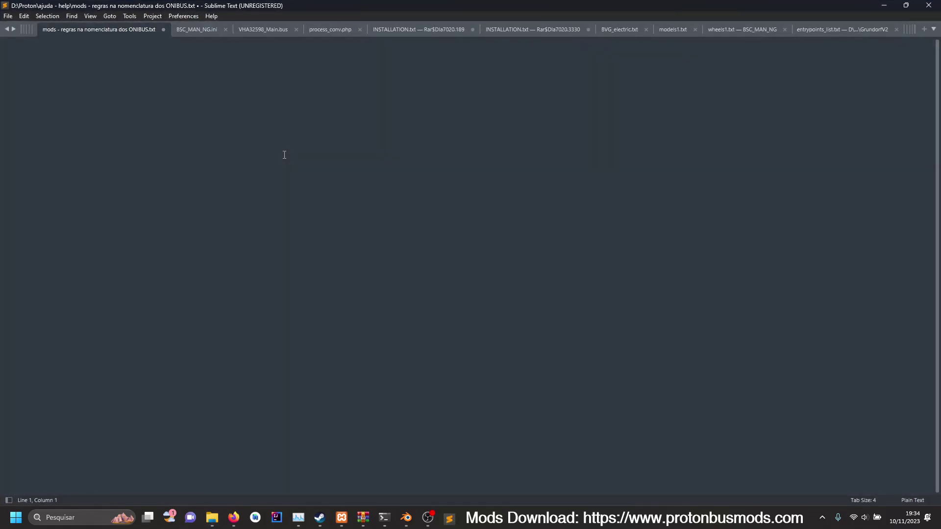
pyautogui.hotkey('ctrl', 'End')
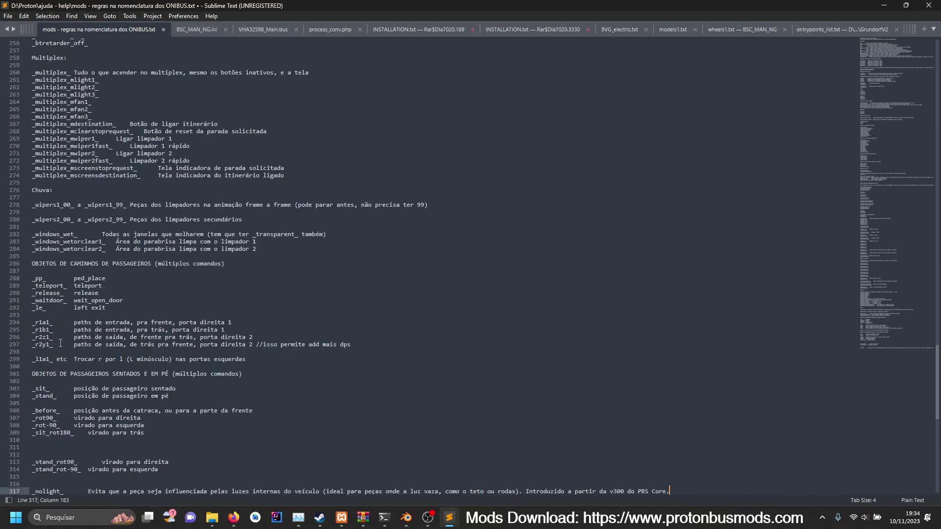
# - Return to Blender, change the second loop's name prefix to '_r3z' and run the script
pyautogui.click(406, 517)
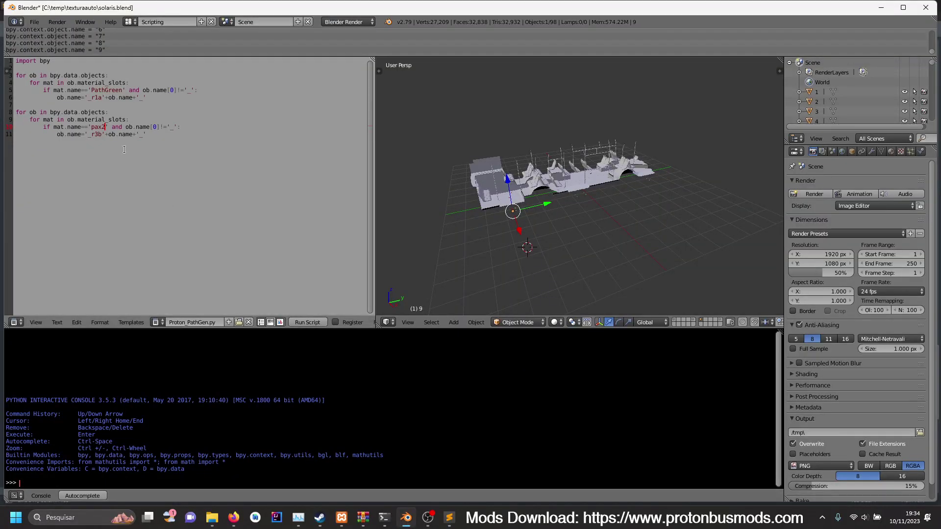
pyautogui.click(102, 134)
pyautogui.click(57, 321)
pyautogui.click(74, 252)
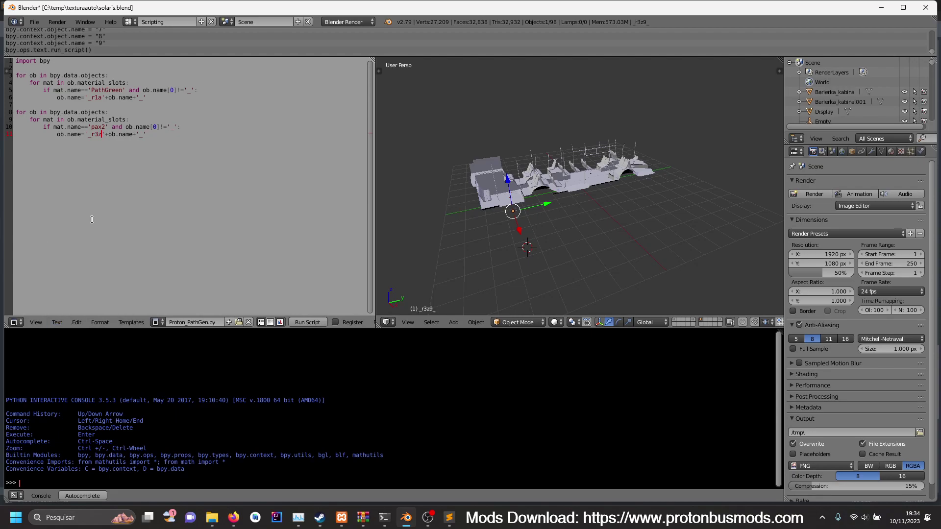
# - Undo the script run that renamed the markers, together with the edits to the second loop
pyautogui.click(129, 21)
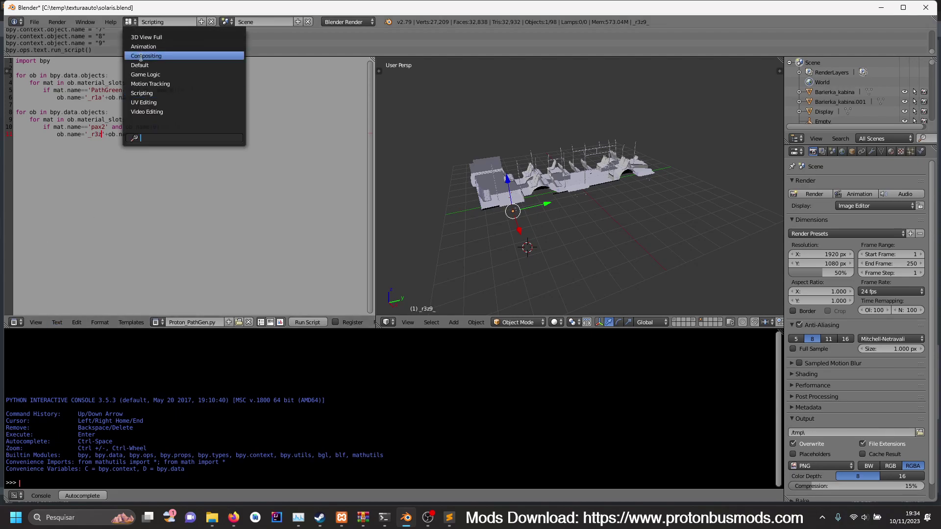
pyautogui.click(450, 245)
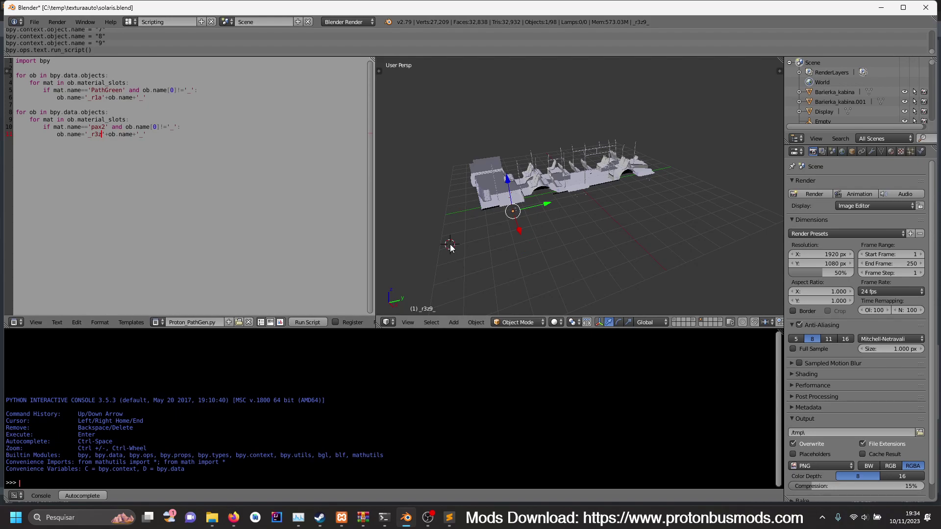
pyautogui.hotkey('ctrl', 'z')
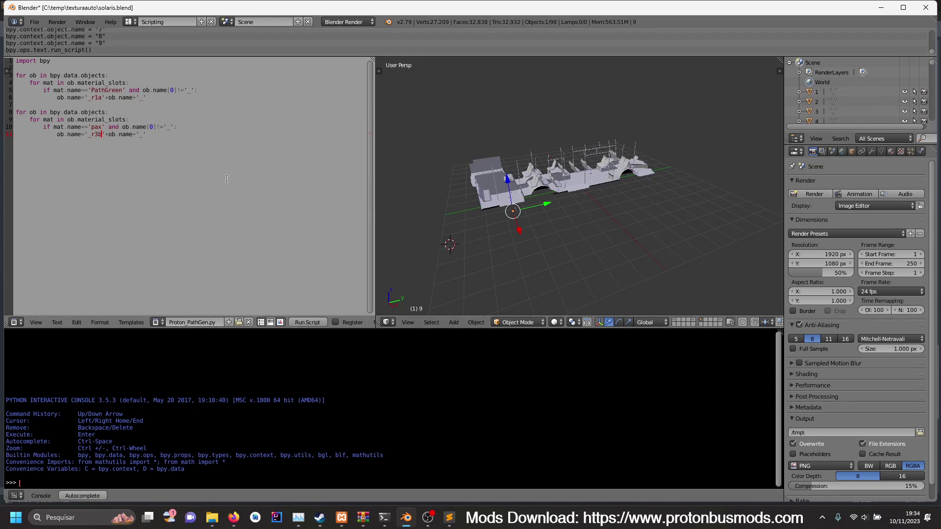
# - Delete trailing spaces after the last line of the script's second loop
pyautogui.hotkey('alt', 'Tab')
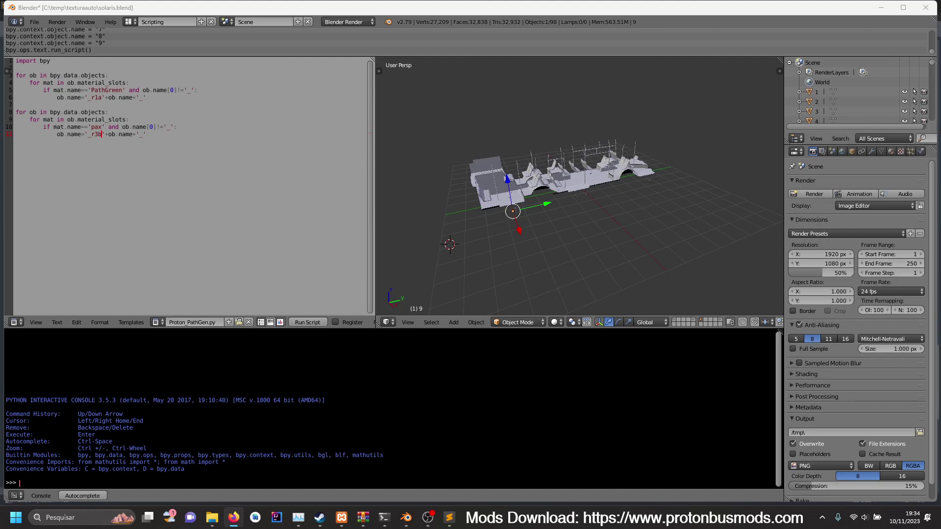
pyautogui.click(174, 147)
pyautogui.press('BackSpace')
pyautogui.press('BackSpace')
pyautogui.press('BackSpace')
pyautogui.press('BackSpace')
pyautogui.press('BackSpace')
pyautogui.press('BackSpace')
pyautogui.press('BackSpace')
pyautogui.press('BackSpace')
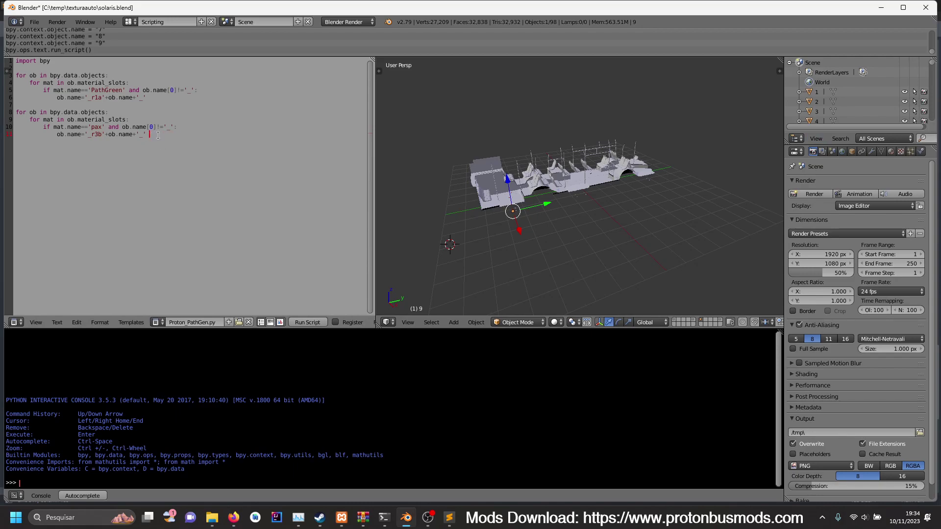
# - Copy the script's second loop, which renames 'pax' objects with '_r3b', and switch to Firefox
pyautogui.moveTo(14, 112); pyautogui.dragTo(271, 141)
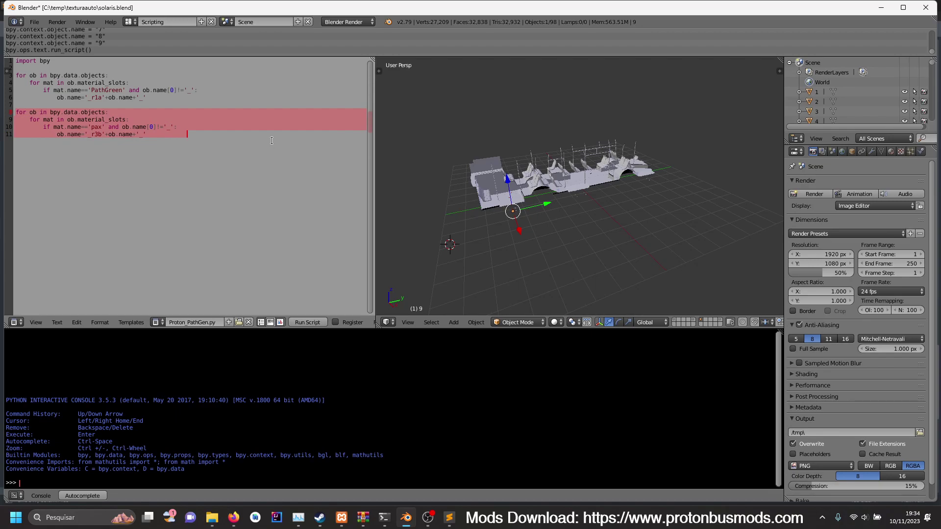
pyautogui.hotkey('ctrl', 'c')
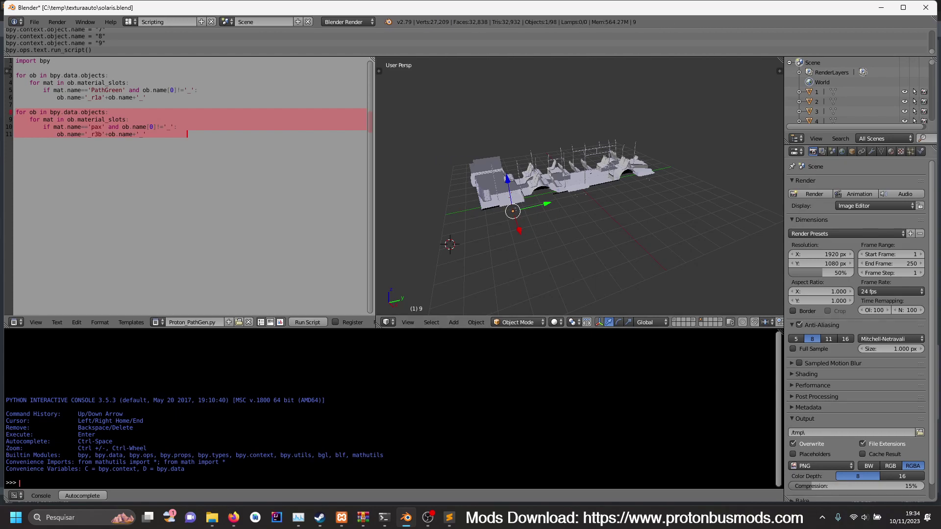
pyautogui.hotkey('alt', 'Tab')
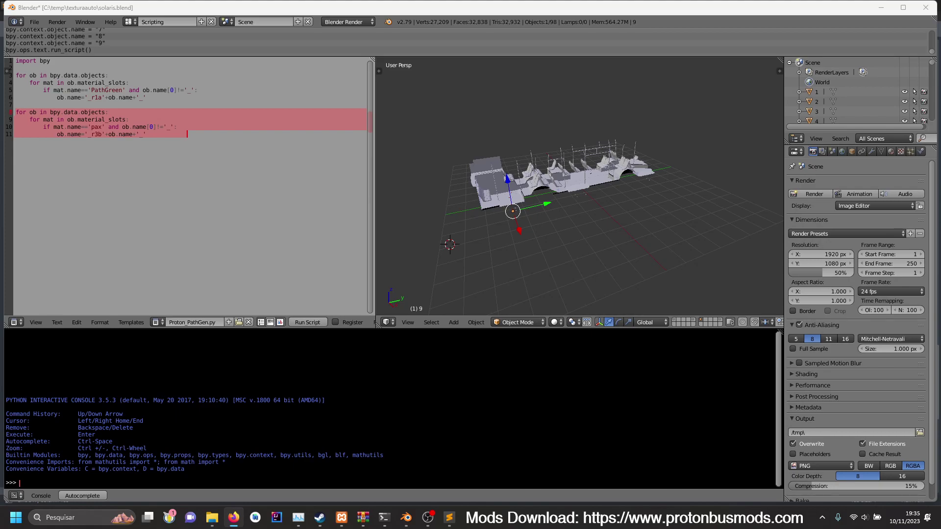
# - Replace the whole script with the copied version that checks for 'pax' and branches on the material count
pyautogui.click(143, 177)
pyautogui.hotkey('ctrl', 'a')
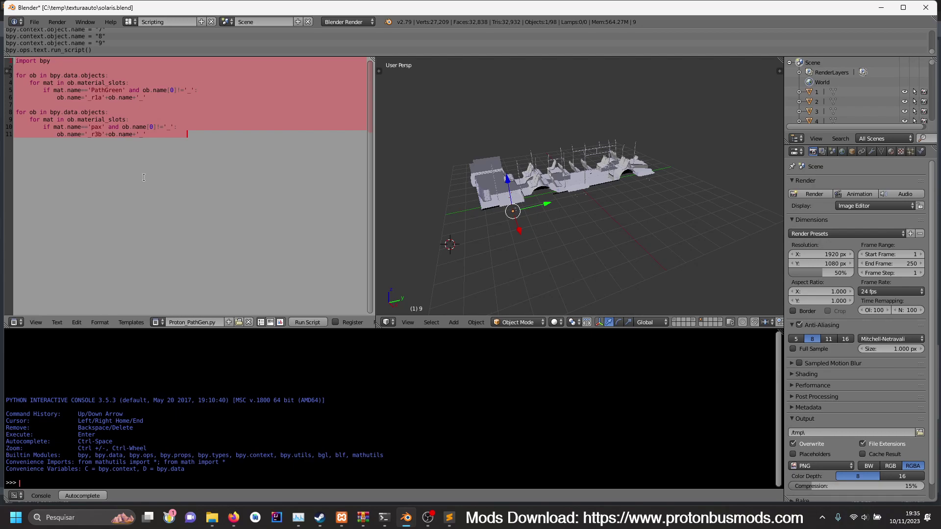
pyautogui.hotkey('ctrl', 'v')
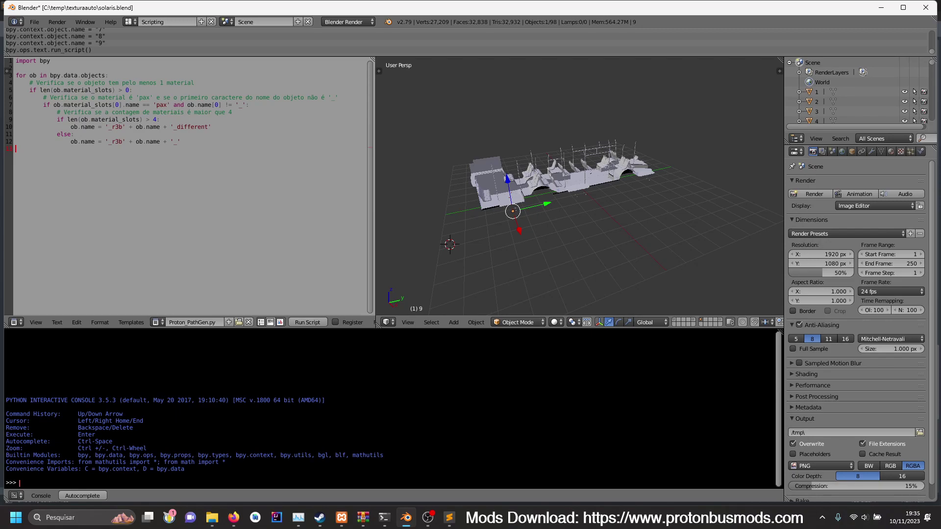
# - Cut the entire pasted script and undo back to the original two-loop version
pyautogui.hotkey('ctrl', 'a')
pyautogui.hotkey('ctrl', 'x')
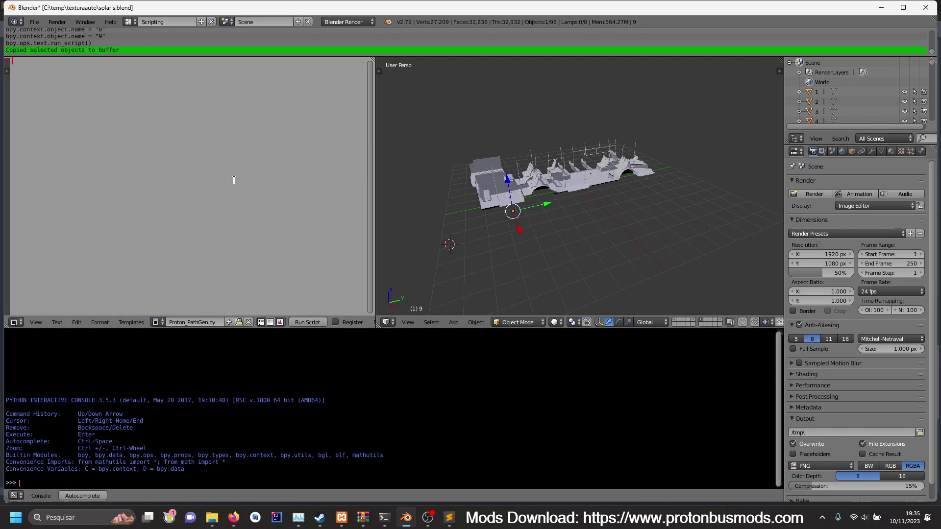
pyautogui.hotkey('ctrl', 'z')
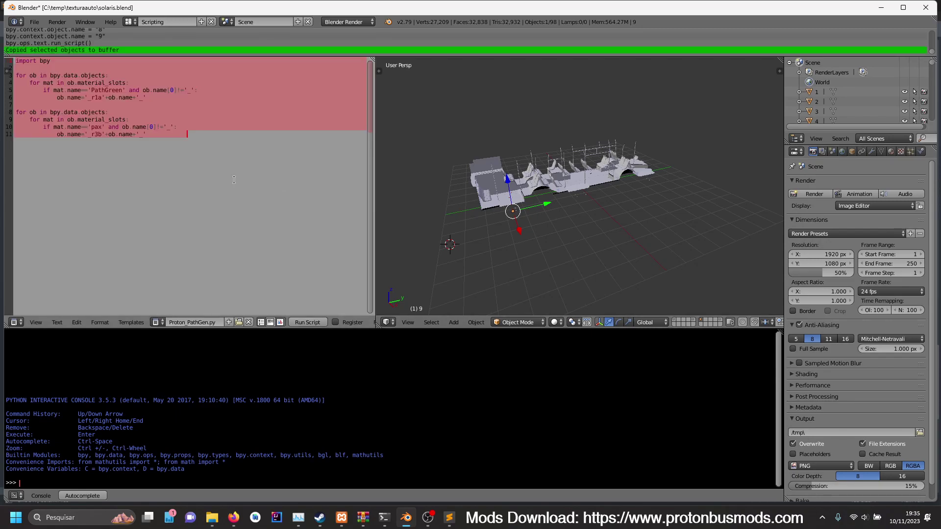
# - Paste the material-count version over the entire two-loop script and change its '_different' suffix to '_pp_'
pyautogui.click(140, 134)
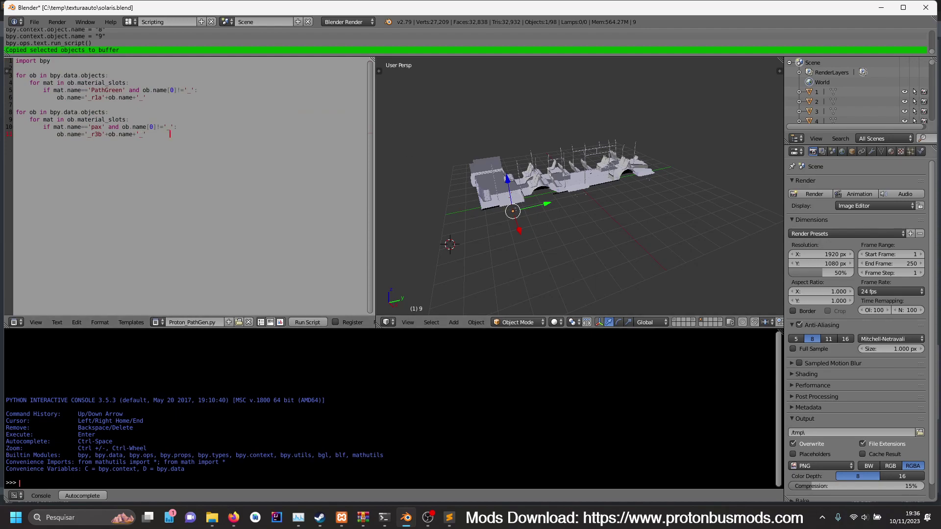
pyautogui.hotkey('ctrl', 'a')
pyautogui.hotkey('ctrl', 'v')
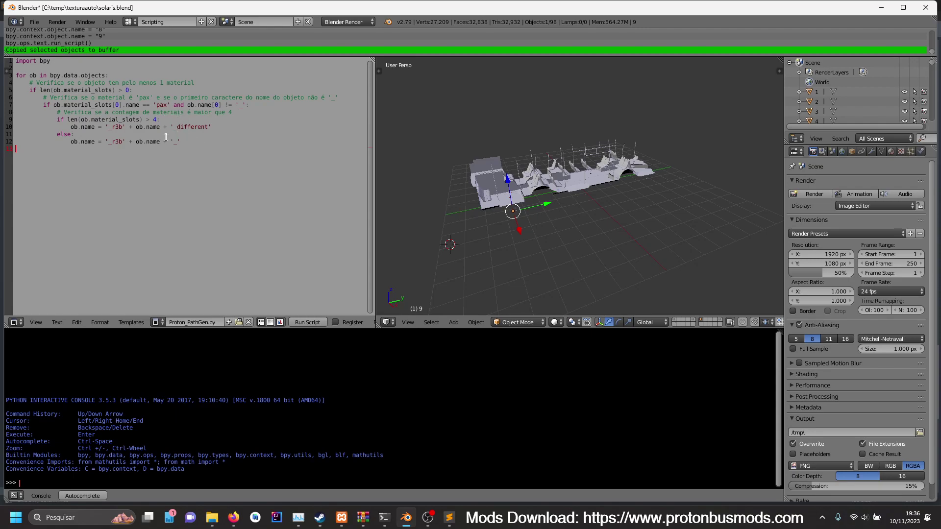
pyautogui.moveTo(176, 128); pyautogui.dragTo(208, 127)
pyautogui.write('_pp_')
# - Select the red marker just inside the rear doorway to check its object name
pyautogui.scroll(3, 530, 220)
pyautogui.moveTo(531, 219); pyautogui.dragTo(581, 242, button='middle')
pyautogui.scroll(2, 580, 255)
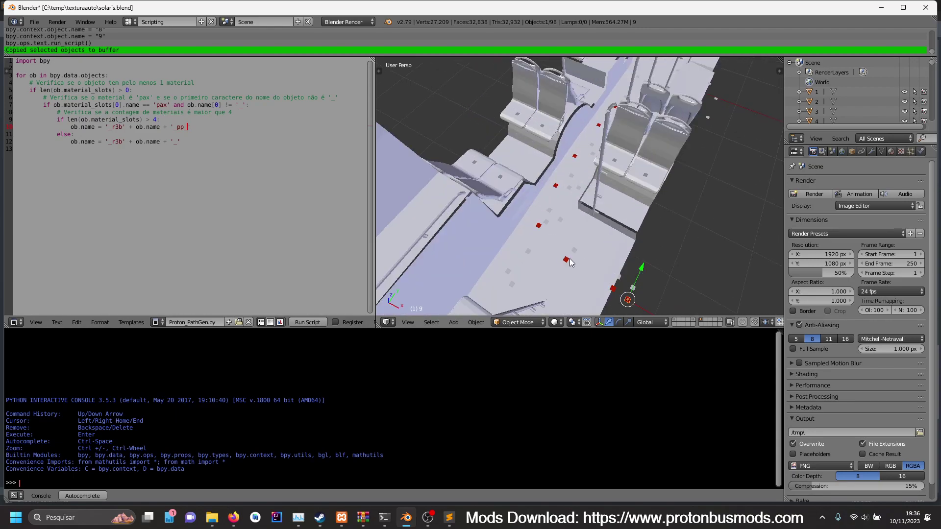
pyautogui.rightClick(566, 259)
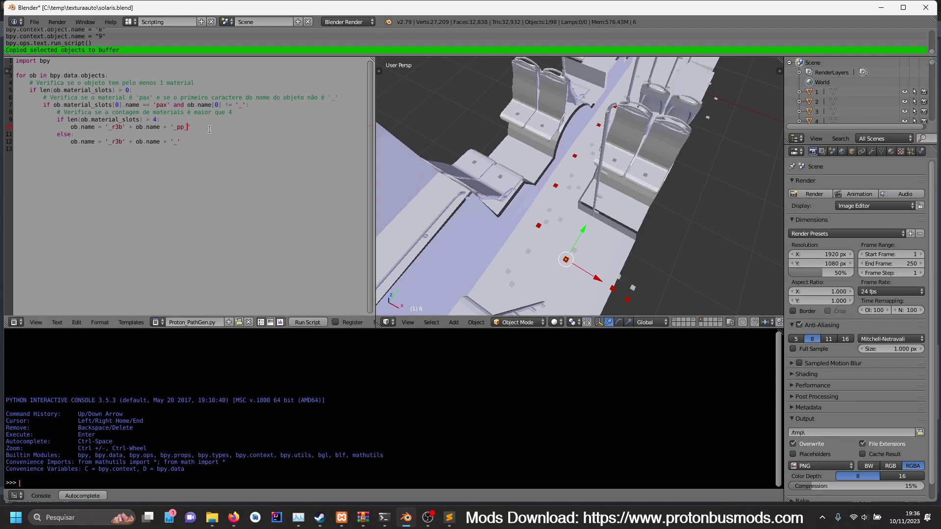
pyautogui.click(155, 120)
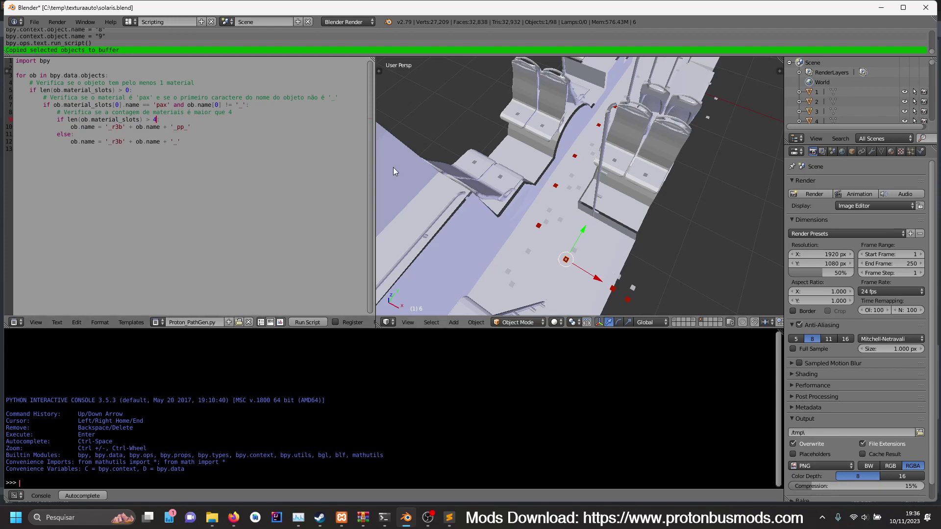
pyautogui.press('5')
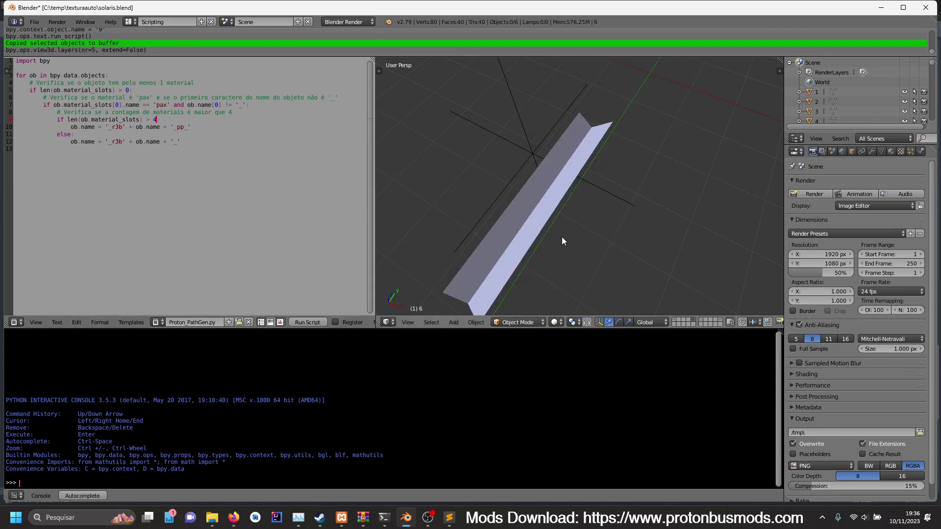
pyautogui.press('Home')
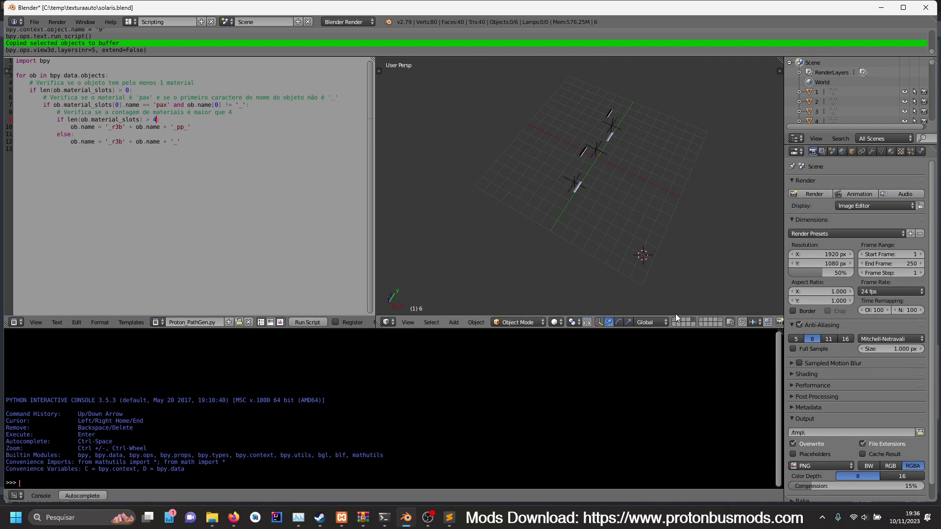
pyautogui.keyDown('shift'); pyautogui.click(702, 321); pyautogui.keyUp('shift')
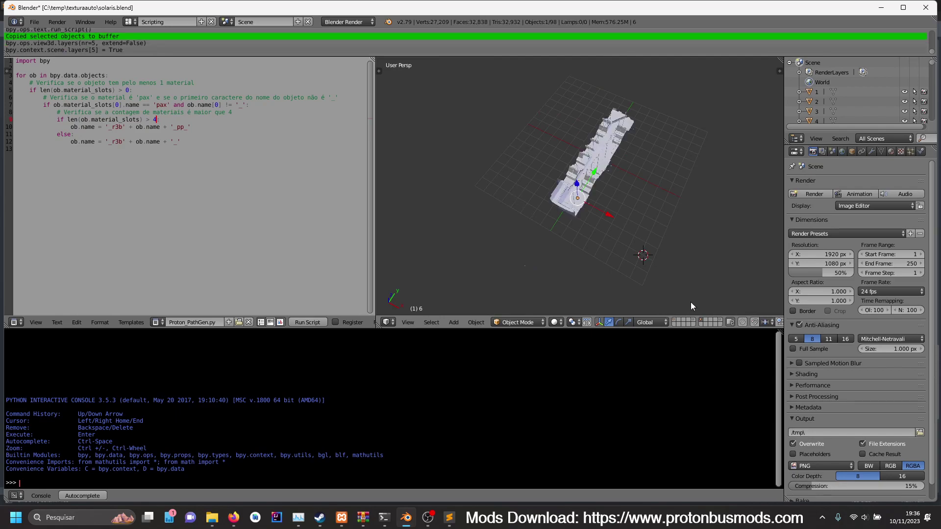
pyautogui.scroll(8, 618, 227)
# - Set the material-count threshold in the script's condition to 5 and run the script
pyautogui.click(176, 158)
pyautogui.click(153, 120)
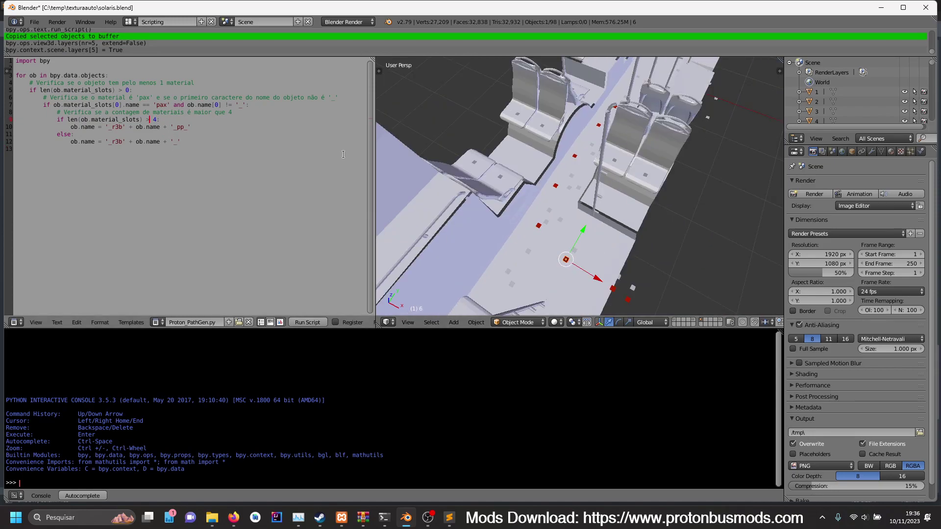
pyautogui.press('Right')
pyautogui.click(62, 323)
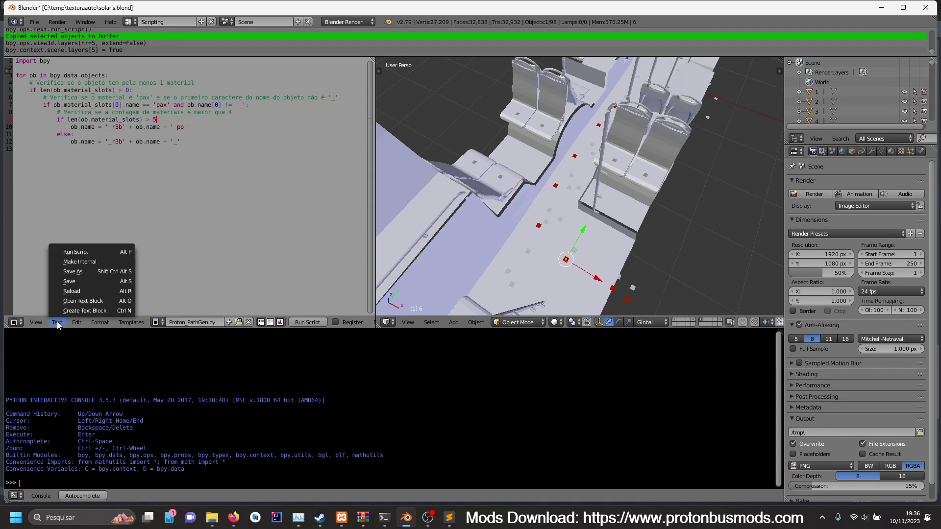
pyautogui.click(69, 252)
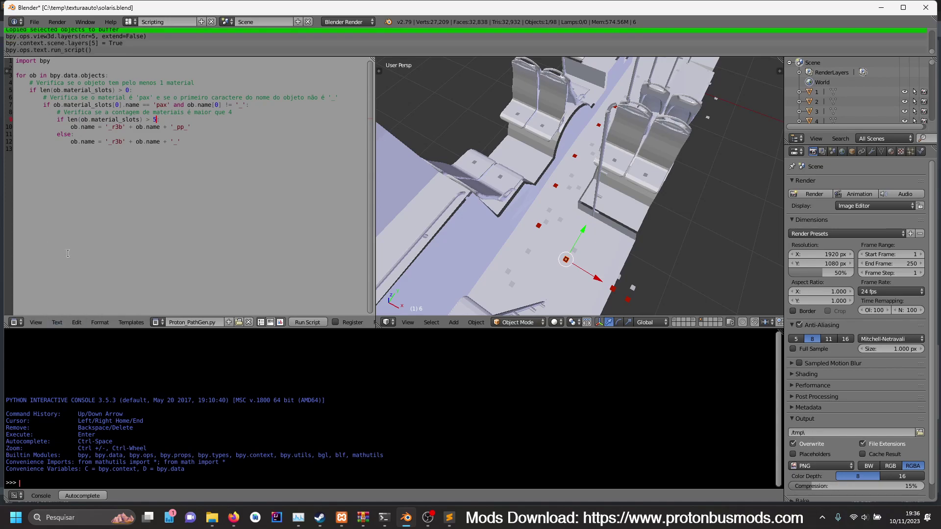
# - Select the neighbouring red aisle marker and undo the script edits back to the original two-loop version
pyautogui.rightClick(539, 228)
pyautogui.press('BackSpace')
pyautogui.hotkey('ctrl', 'z')
pyautogui.hotkey('ctrl', 'z')
pyautogui.hotkey('ctrl', 'z')
pyautogui.hotkey('ctrl', 'z')
pyautogui.hotkey('ctrl', 'z')
pyautogui.hotkey('ctrl', 'z')
pyautogui.hotkey('ctrl', 'z')
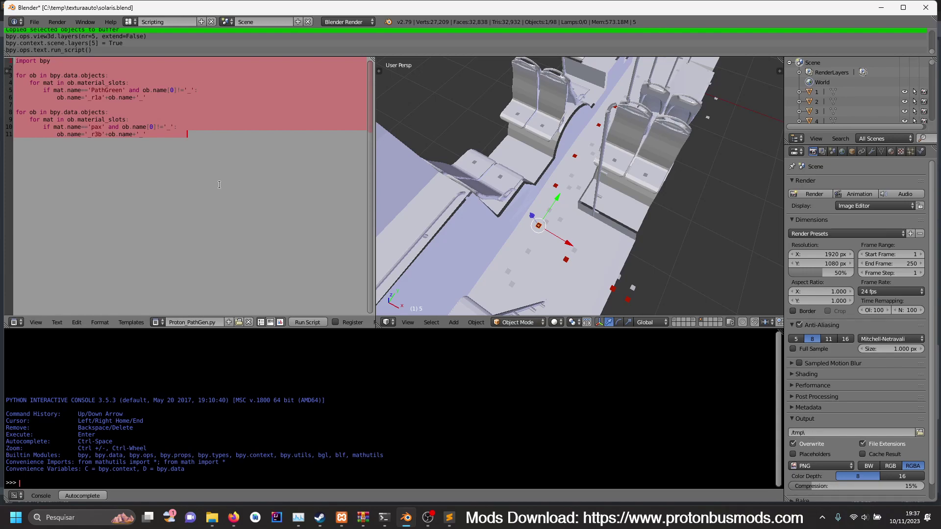
pyautogui.hotkey('ctrl', 'v')
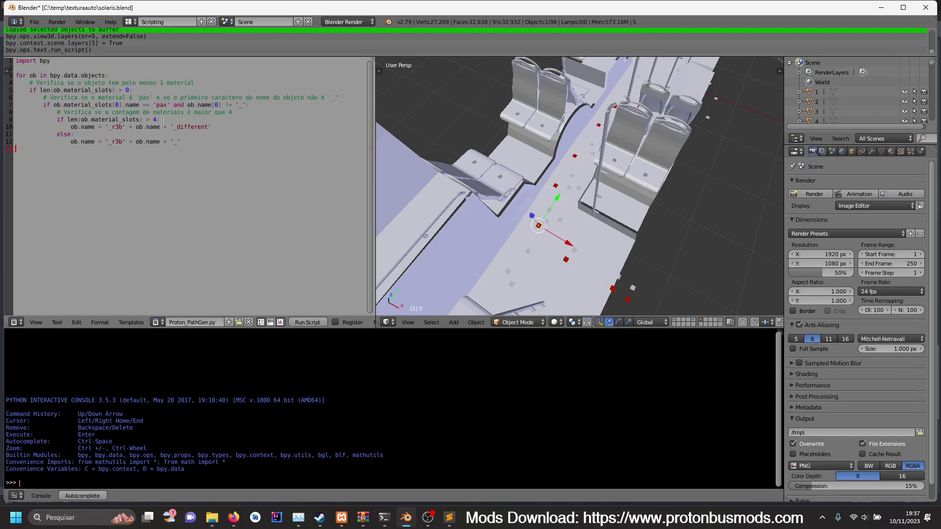
pyautogui.hotkey('ctrl', 'z')
pyautogui.hotkey('ctrl', 'z')
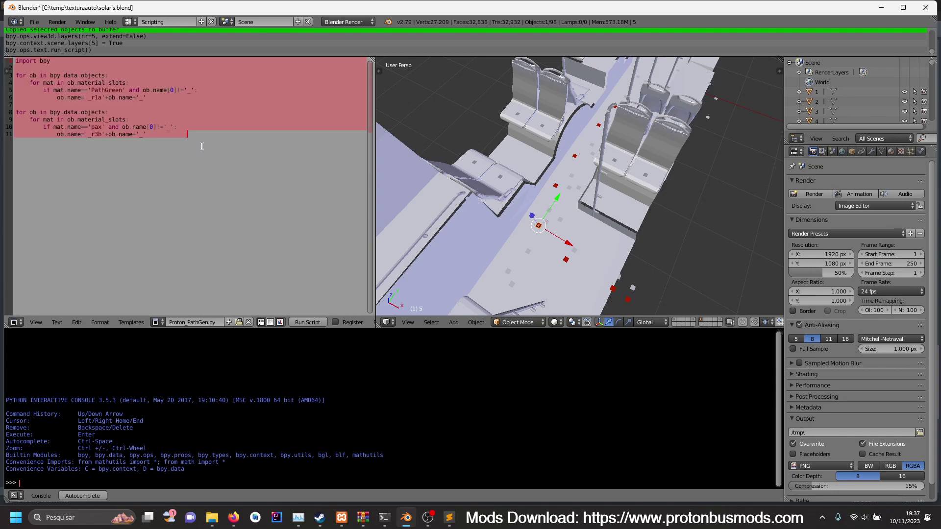
# - Change the second loop's name suffix to '_pp_' and its material check to 'pax2'
pyautogui.click(146, 134)
pyautogui.write('pp_')
pyautogui.press('Up')
pyautogui.press('Left')
pyautogui.press('Left')
pyautogui.press('Left')
pyautogui.press('Left')
pyautogui.press('Left')
pyautogui.press('Left')
pyautogui.press('Left')
pyautogui.press('Left')
pyautogui.press('Left')
pyautogui.press('Left')
pyautogui.press('Left')
pyautogui.press('Left')
pyautogui.press('Left')
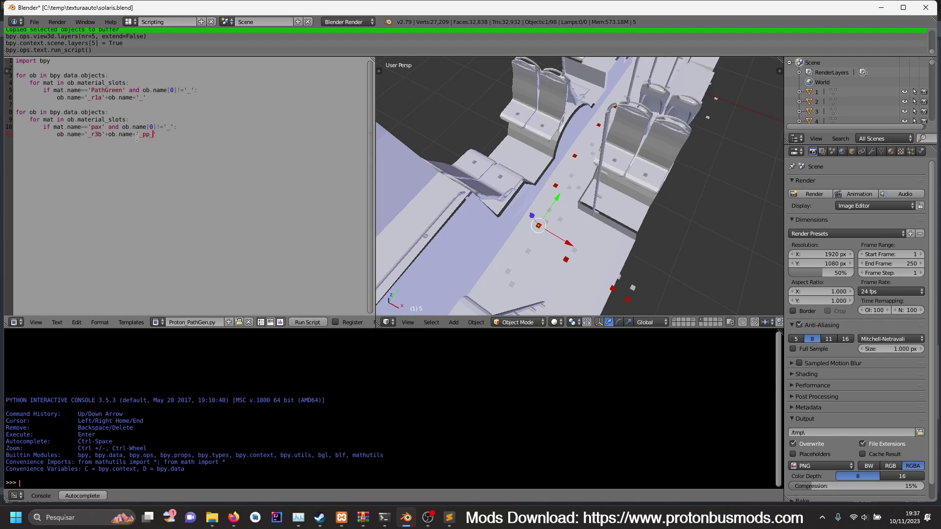
pyautogui.write('2')
pyautogui.press('BackSpace')
# - Check the path prefixes in the Sublime Text naming rules and change the second loop's prefix to '_r3z' in Blender
pyautogui.click(448, 517)
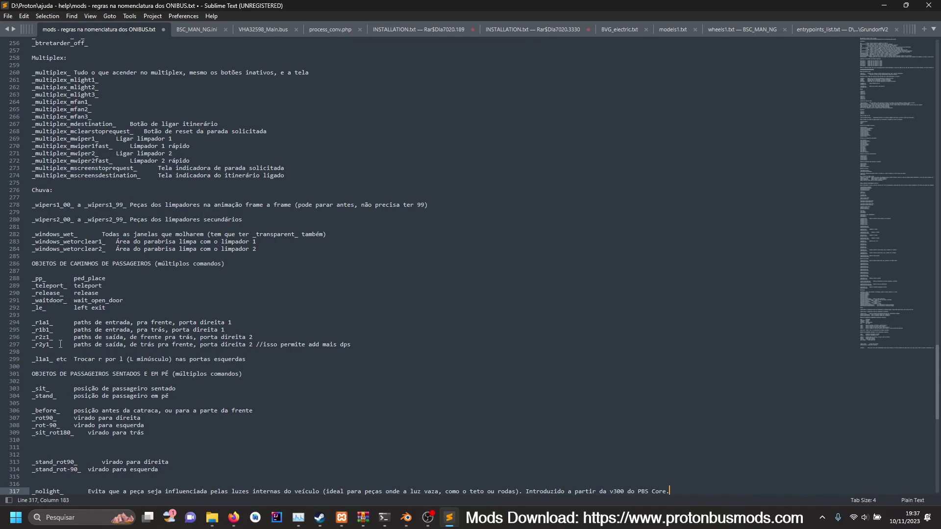
pyautogui.hotkey('alt', 'Tab')
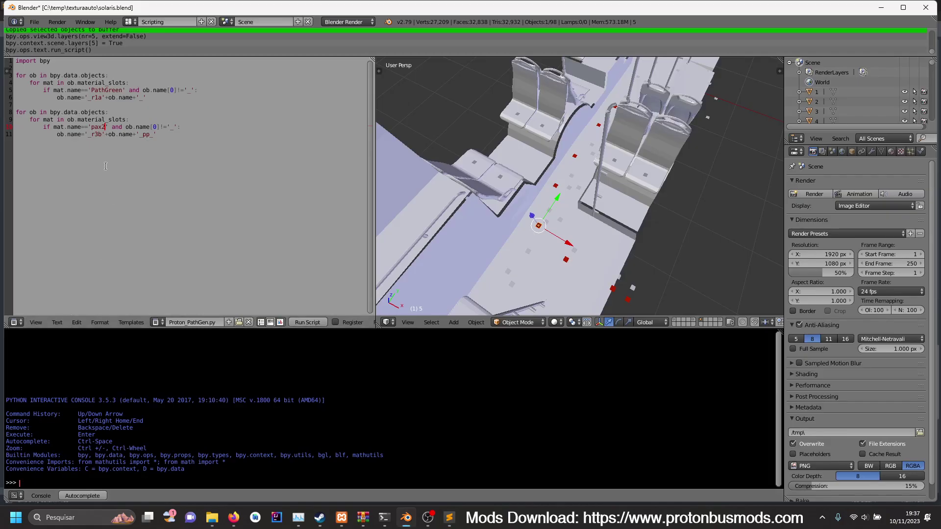
pyautogui.press('BackSpace')
pyautogui.write('z')
# - Run the renaming script on the red markers and switch to the Default screen layout
pyautogui.click(57, 322)
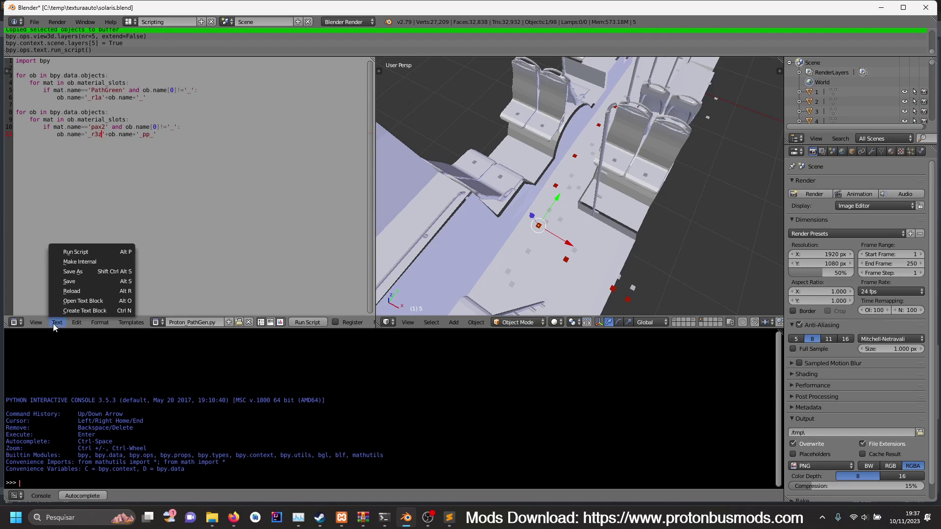
pyautogui.click(76, 252)
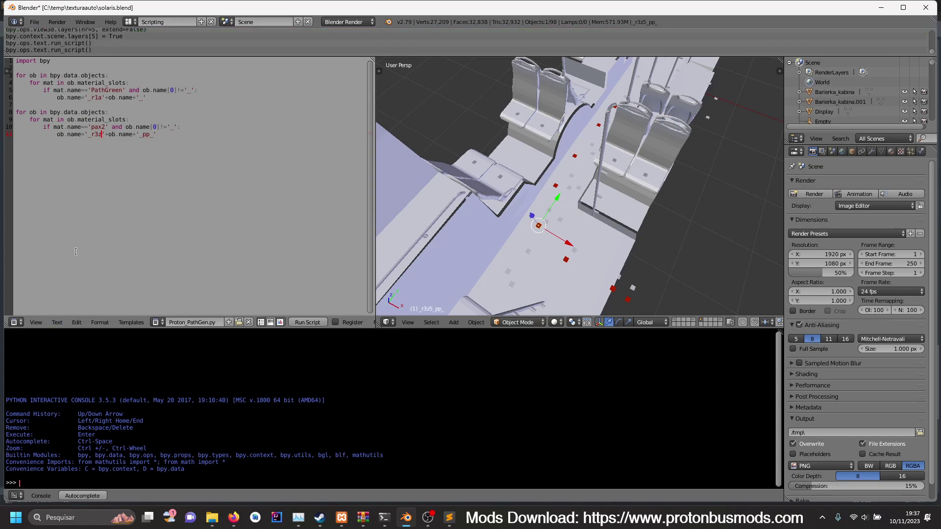
pyautogui.click(129, 21)
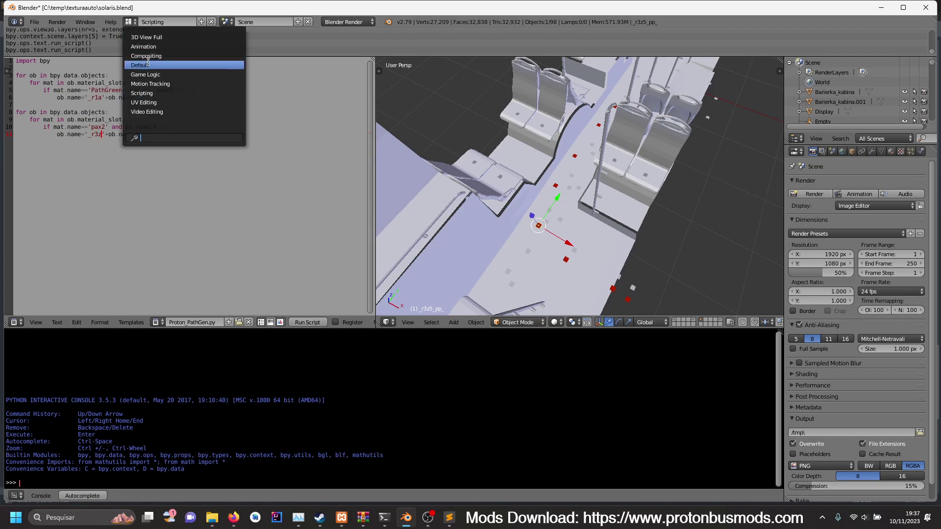
pyautogui.click(140, 65)
# - Rename the sixth red marker, just inside the rear doorway, replacing its 'pp_' ending with 'waitdoor_'
pyautogui.scroll(-2, 347, 208)
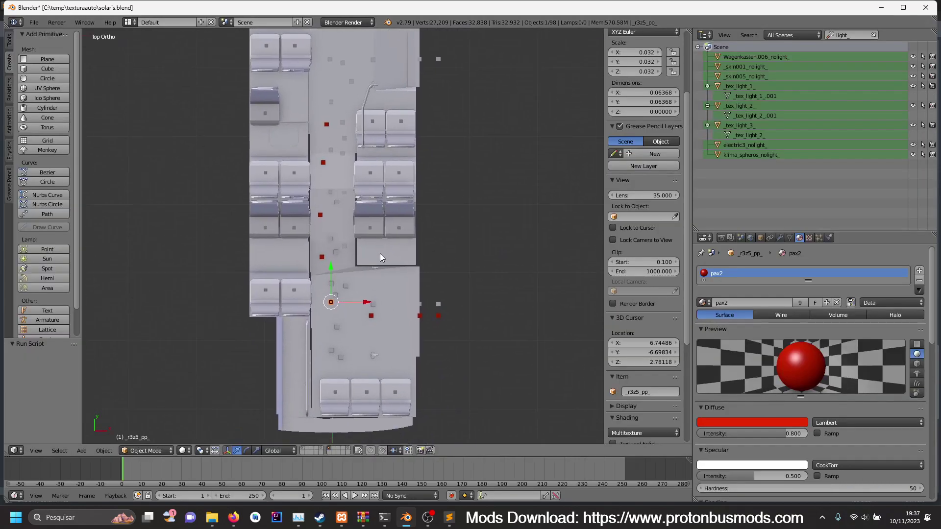
pyautogui.keyDown('shift'); pyautogui.moveTo(381, 258); pyautogui.dragTo(354, 208, button='middle'); pyautogui.keyUp('shift')
pyautogui.scroll(3, 375, 273)
pyautogui.rightClick(345, 287)
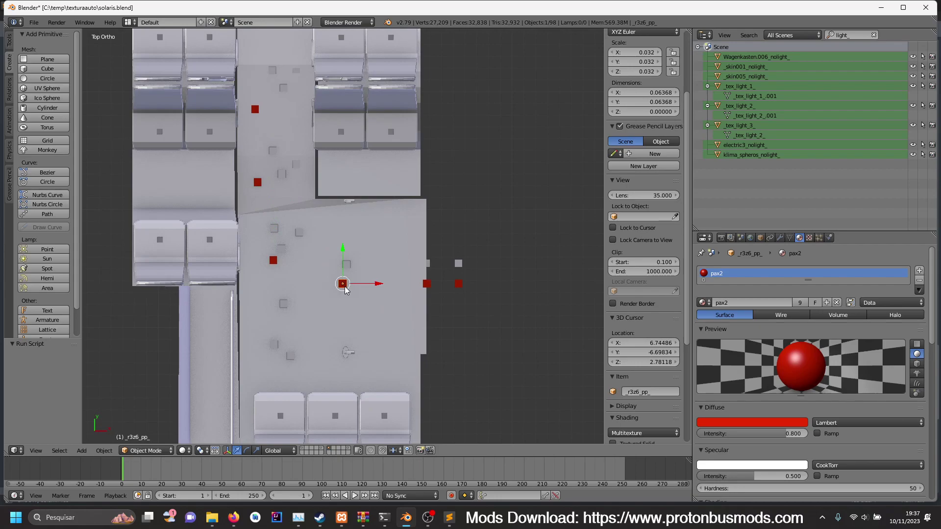
pyautogui.click(652, 392)
pyautogui.press('BackSpace')
pyautogui.press('BackSpace')
pyautogui.press('BackSpace')
pyautogui.write('waitdoor_')
pyautogui.press('Return')
# - Rename the seventh red marker, at the edge of the rear doorway, as '_r3z7_teleport_release_'
pyautogui.moveTo(430, 335); pyautogui.dragTo(338, 289, button='middle')
pyautogui.rightClick(328, 275)
pyautogui.click(667, 392)
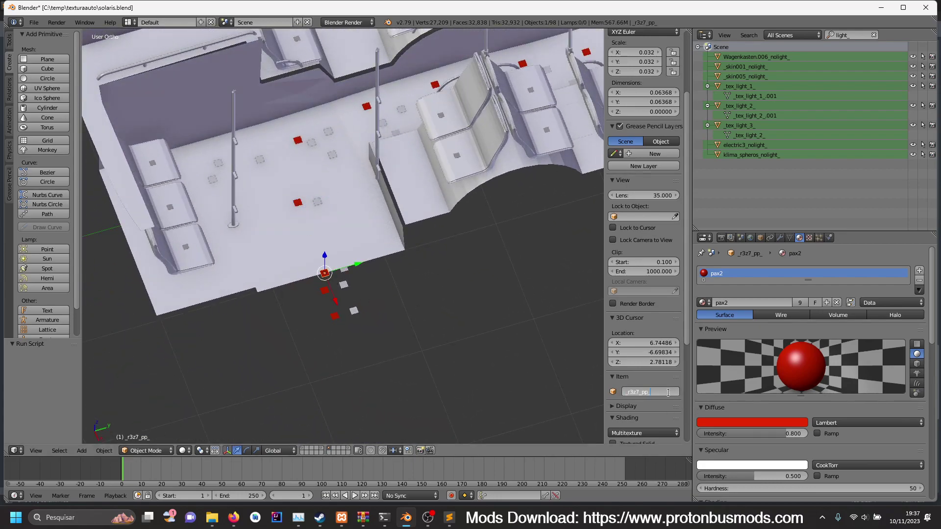
pyautogui.press('BackSpace')
pyautogui.press('BackSpace')
pyautogui.write('teleport_release_')
pyautogui.press('Return')
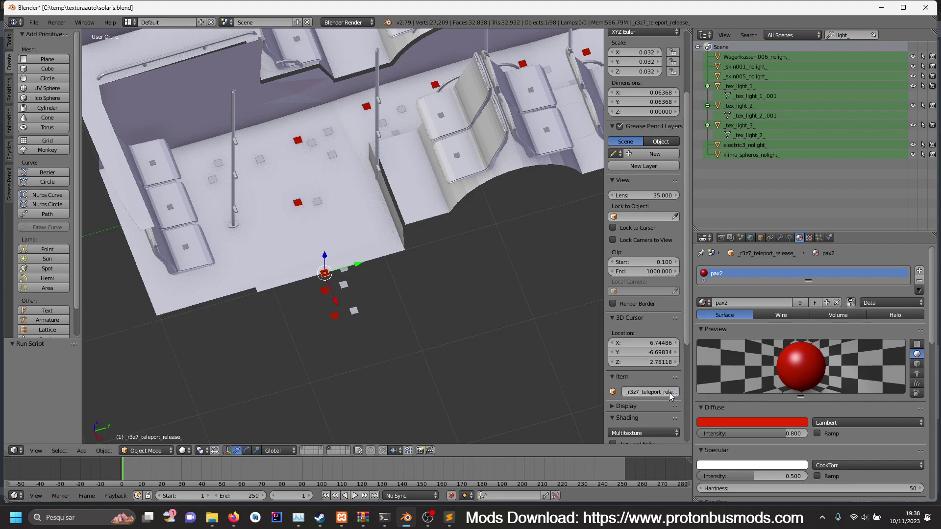
pyautogui.rightClick(324, 290)
pyautogui.click(670, 391)
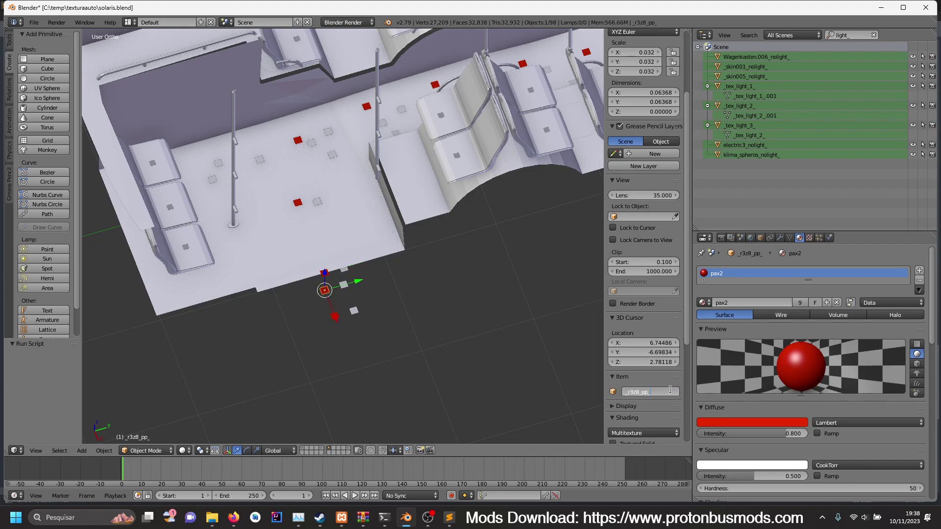
pyautogui.press('Escape')
# - Rename the outermost red marker outside the rear door as '_r3z9_'
pyautogui.rightClick(335, 316)
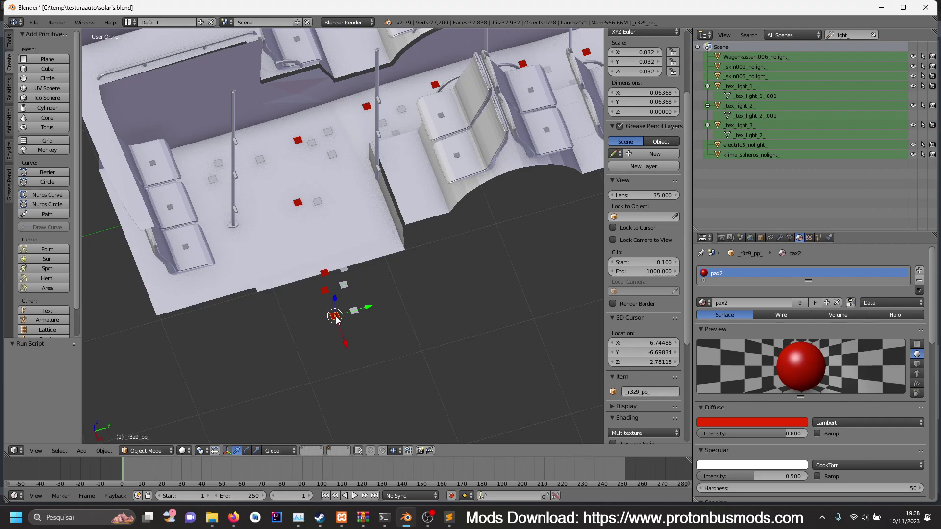
pyautogui.click(654, 391)
pyautogui.press('Return')
# - Duplicate the first red aisle marker in top view and place the copy about 3.35 units further forward along the aisle
pyautogui.press('KP_7')
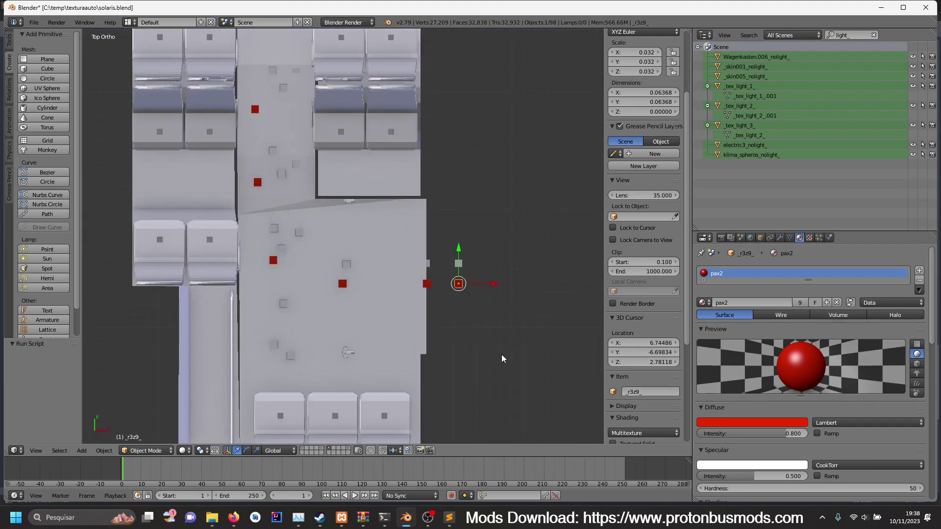
pyautogui.scroll(-3, 353, 160)
pyautogui.keyDown('shift'); pyautogui.moveTo(353, 160); pyautogui.dragTo(400, 368, button='middle'); pyautogui.keyUp('shift')
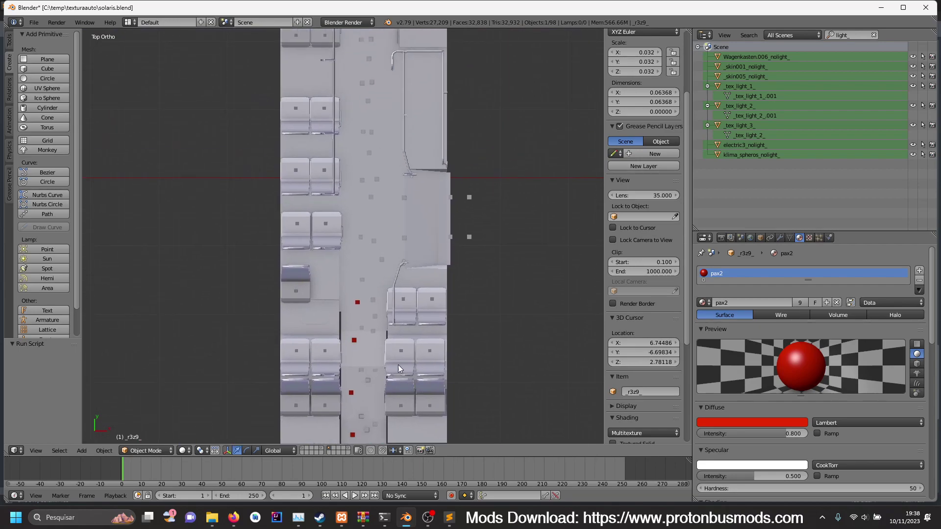
pyautogui.rightClick(358, 302)
pyautogui.scroll(-2, 392, 312)
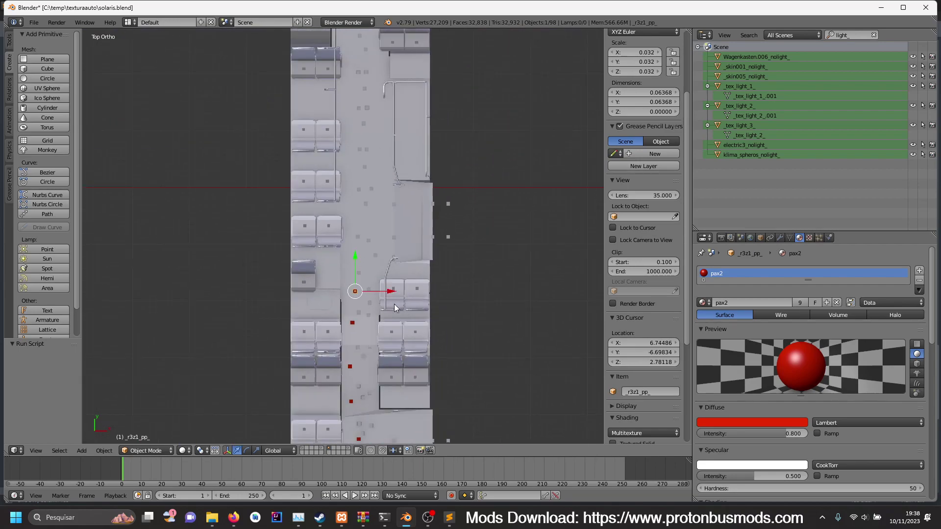
pyautogui.keyDown('shift'); pyautogui.moveTo(391, 303); pyautogui.dragTo(393, 358, button='middle'); pyautogui.keyUp('shift')
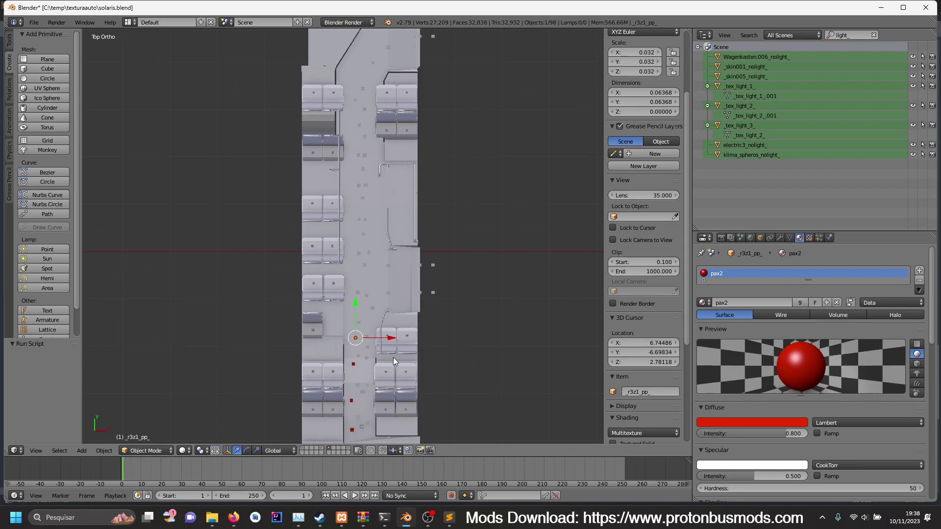
pyautogui.hotkey('shift', 'd')
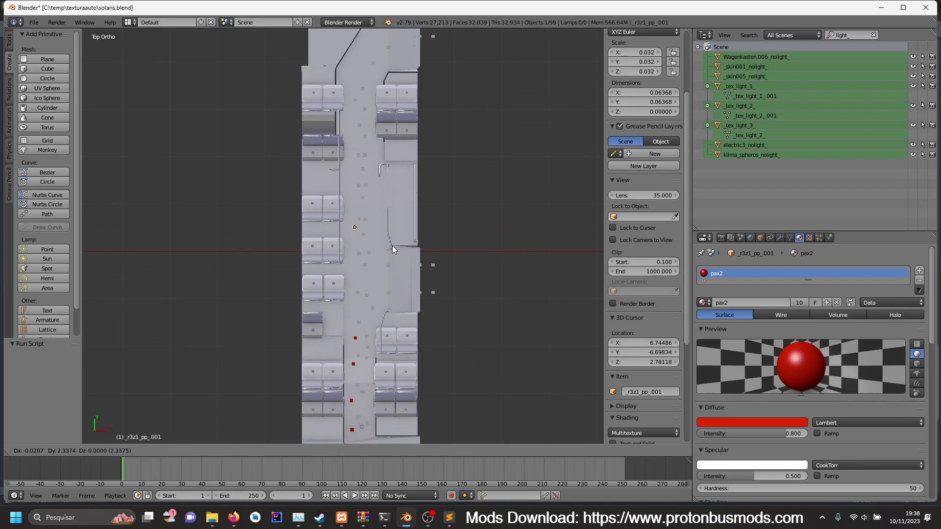
pyautogui.click(386, 198)
# - Rename the duplicated red marker as 1
pyautogui.scroll(3, 375, 215)
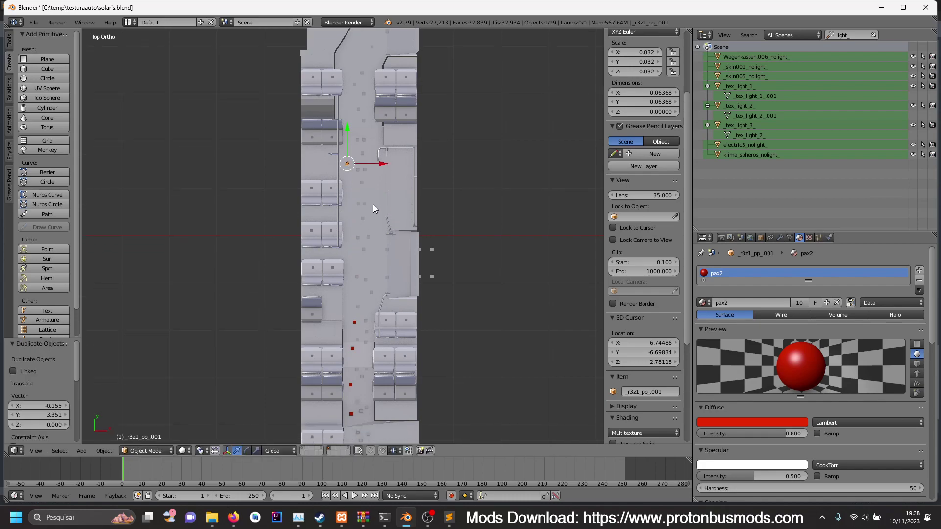
pyautogui.click(660, 391)
pyautogui.write('1')
pyautogui.press('Return')
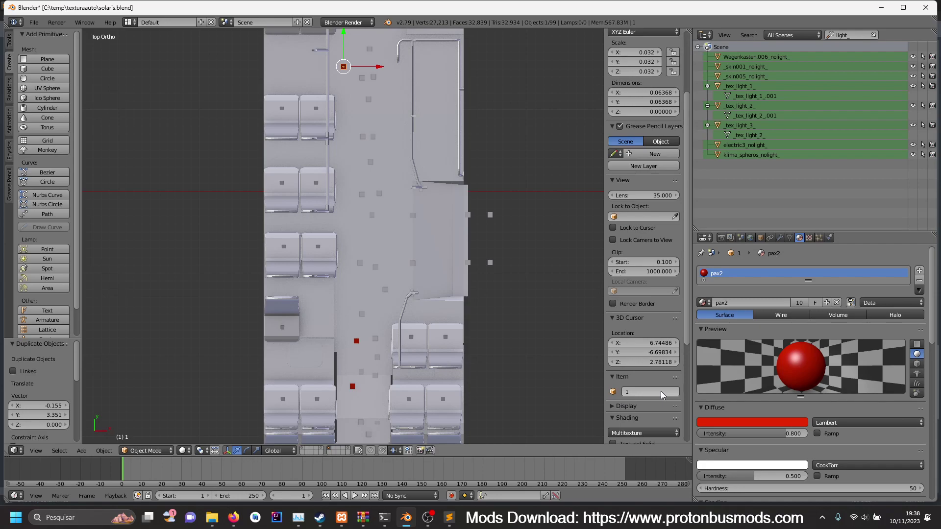
# - Duplicate red marker 1 and place the copy about 0.38 units behind it along the aisle
pyautogui.keyDown('shift'); pyautogui.moveTo(434, 296); pyautogui.dragTo(436, 342, button='middle'); pyautogui.keyUp('shift')
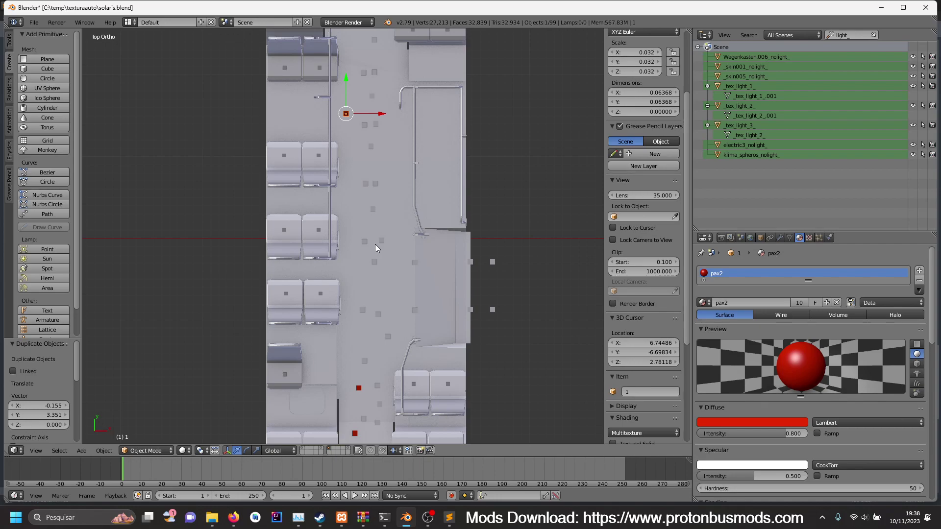
pyautogui.hotkey('shift', 'd')
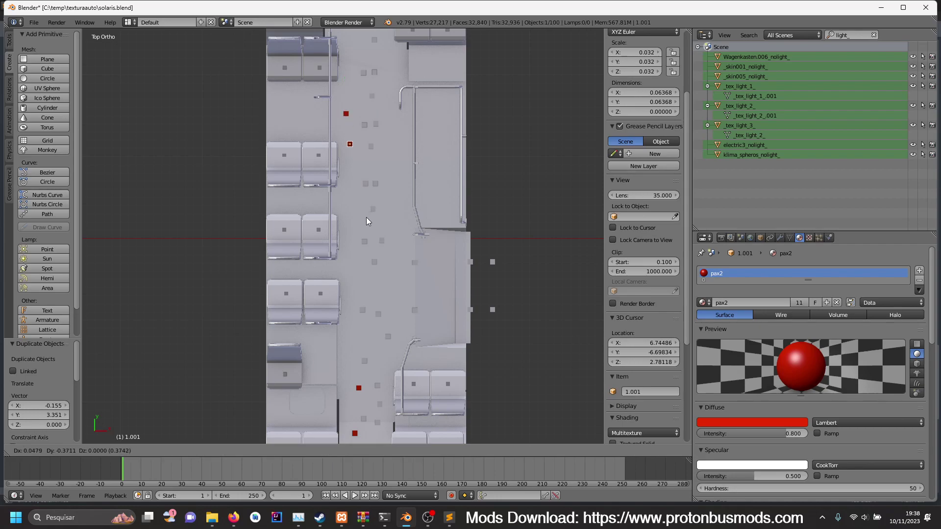
pyautogui.click(365, 216)
pyautogui.moveTo(413, 255); pyautogui.dragTo(395, 212, button='middle')
pyautogui.press('g')
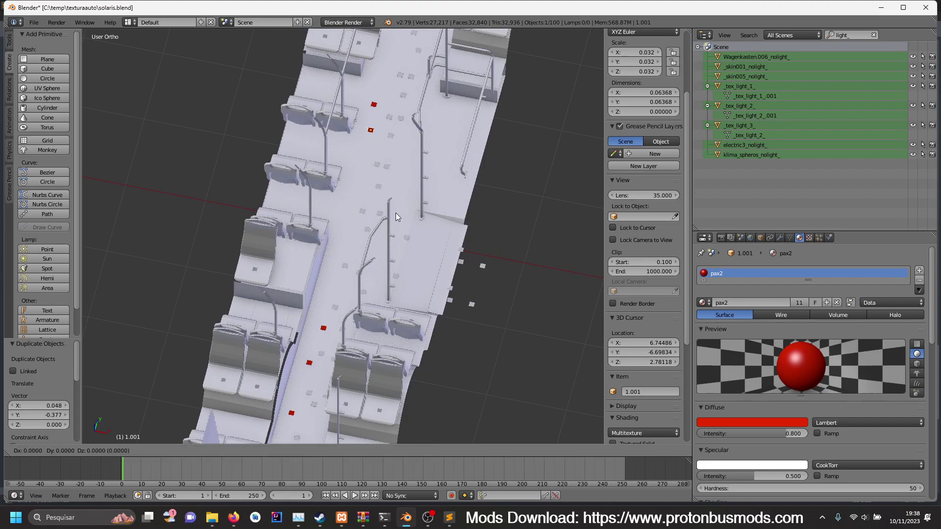
pyautogui.rightClick(401, 216)
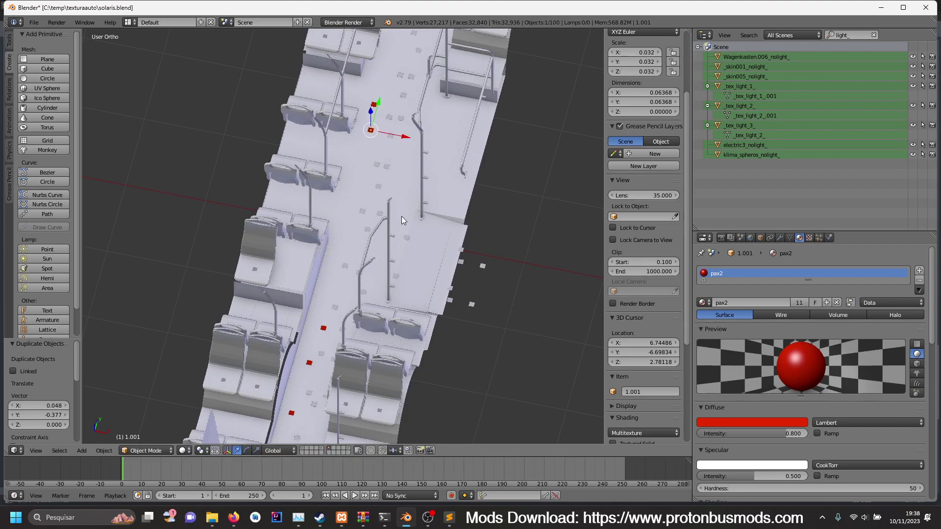
# - Move the newest marker copy further back along the aisle in top view and duplicate it four times to trace a path toward the middle door
pyautogui.press('KP_7')
pyautogui.press('g')
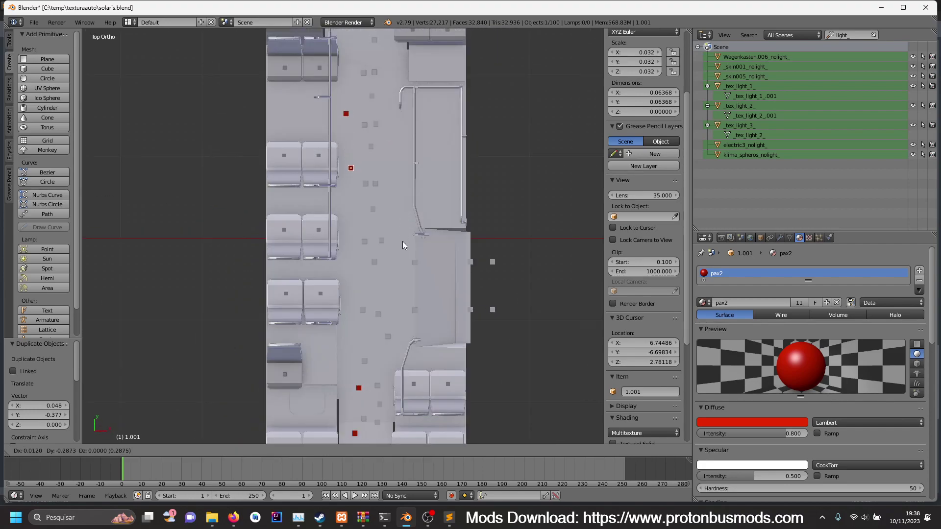
pyautogui.click(401, 253)
pyautogui.hotkey('shift', 'd')
pyautogui.click(407, 290)
pyautogui.hotkey('shift', 'd')
pyautogui.click(412, 337)
pyautogui.hotkey('shift', 'd')
pyautogui.click(437, 354)
pyautogui.hotkey('shift', 'd')
pyautogui.click(466, 357)
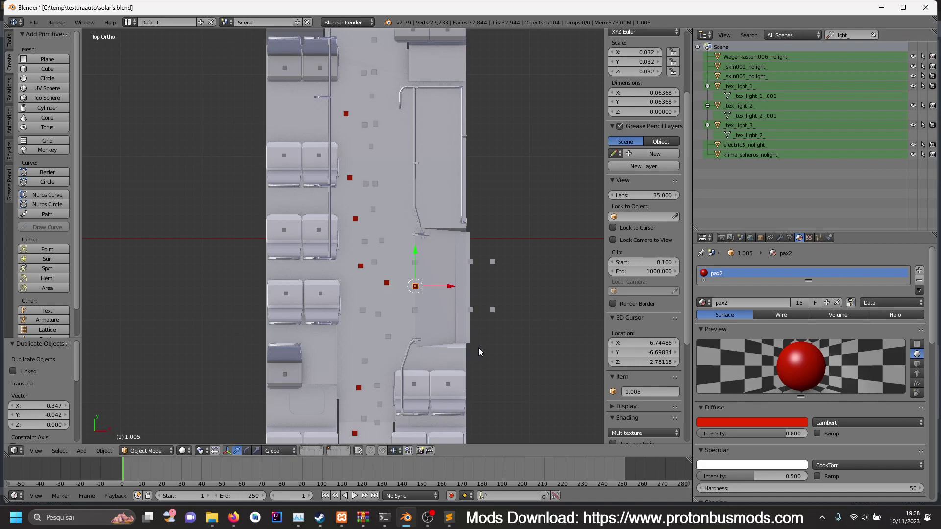
# - Duplicate the last path marker 0.670 units along X to the middle door's edge and lower the copy 0.042 units
pyautogui.hotkey('shift', 'd')
pyautogui.press('x')
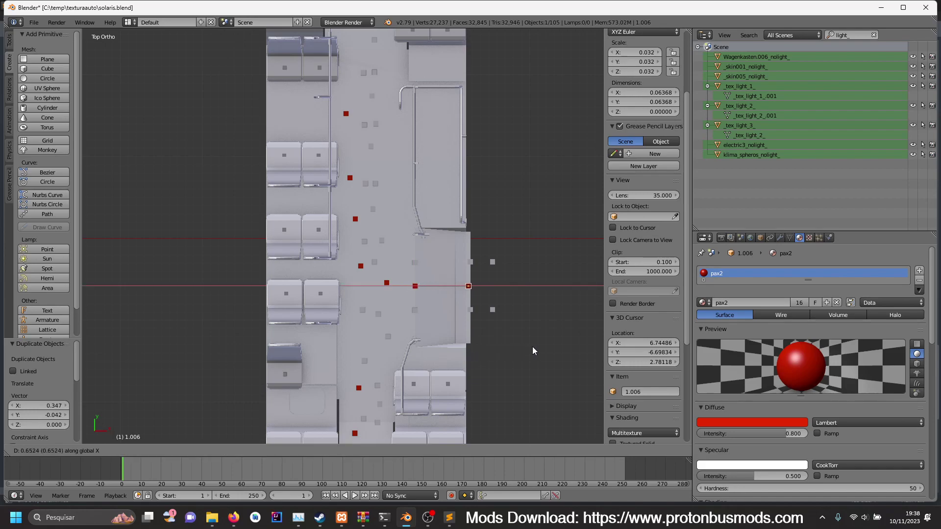
pyautogui.click(533, 346)
pyautogui.moveTo(506, 351); pyautogui.dragTo(377, 326, button='middle')
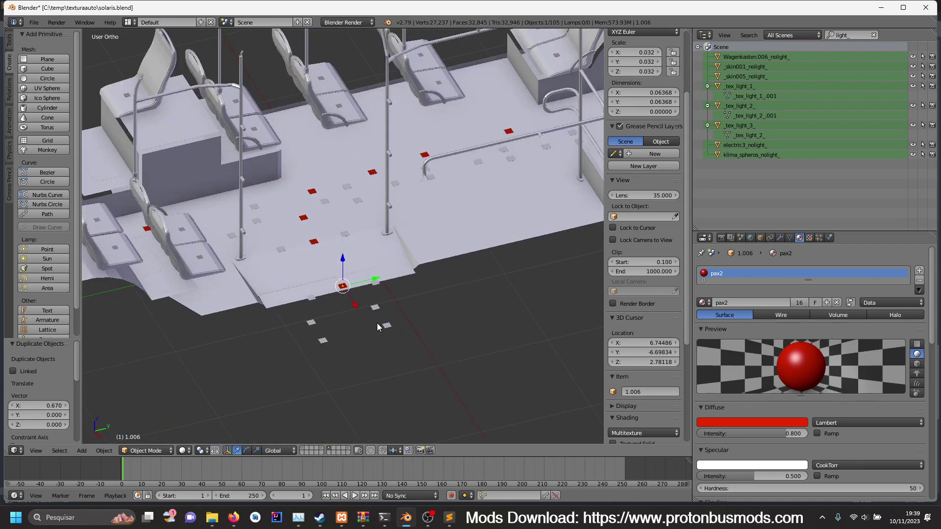
pyautogui.press('g')
pyautogui.press('z')
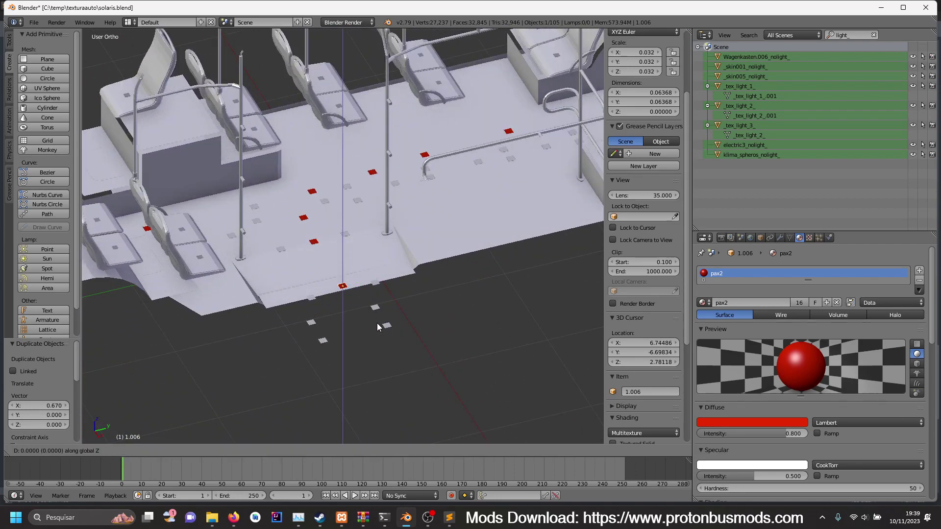
pyautogui.click(375, 363)
# - Duplicate the door-edge marker and place the copy 0.266 units straight below it, using the right wireframe view
pyautogui.press('KP_3')
pyautogui.press('z')
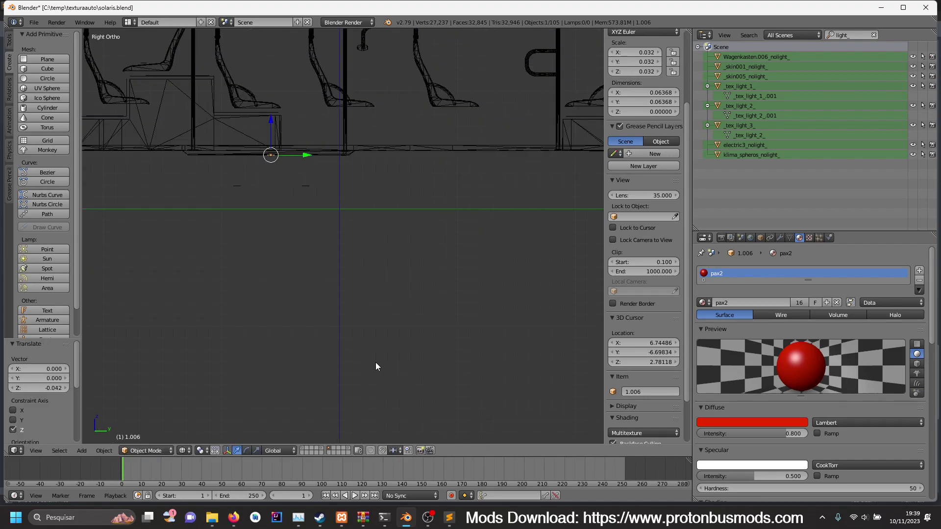
pyautogui.hotkey('shift', 'd')
pyautogui.press('z')
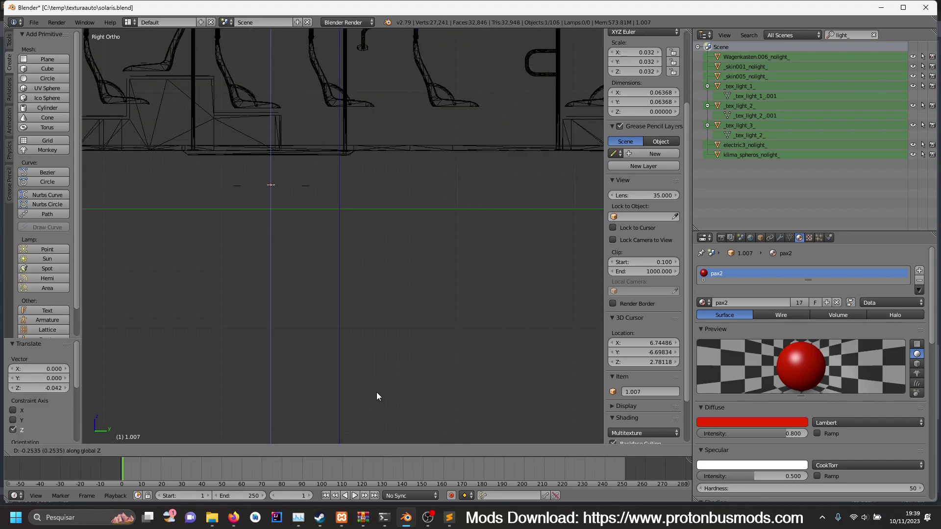
pyautogui.click(376, 407)
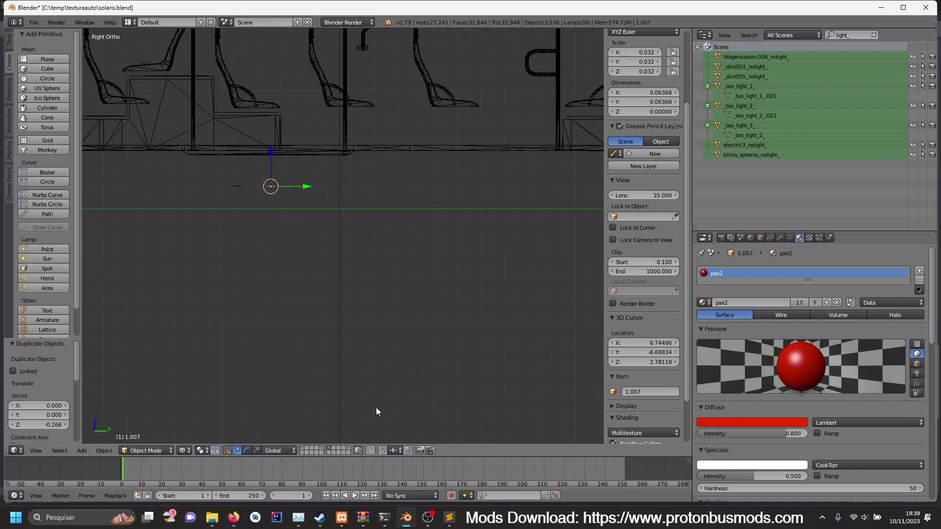
# - Duplicate the lowered marker 0.299 units outward along X in top view and restore solid shading
pyautogui.press('KP_7')
pyautogui.hotkey('shift', 'd')
pyautogui.press('x')
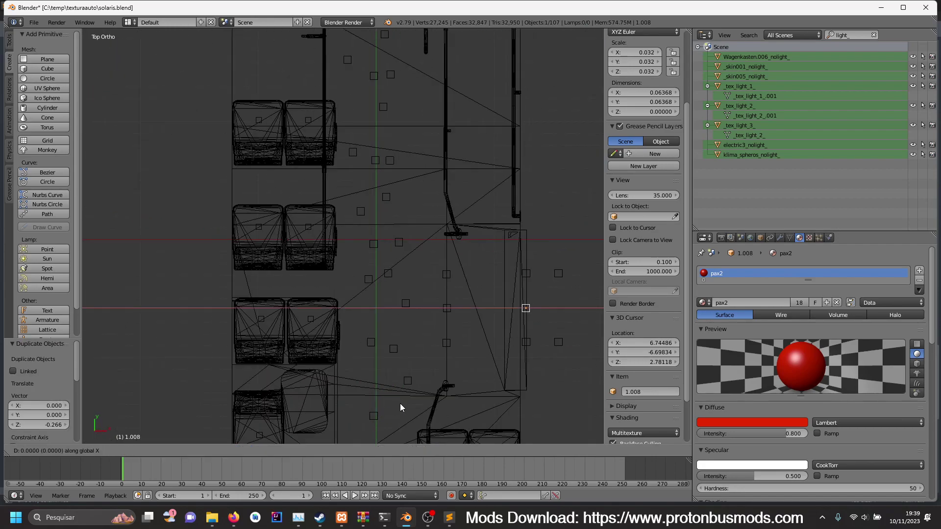
pyautogui.click(429, 402)
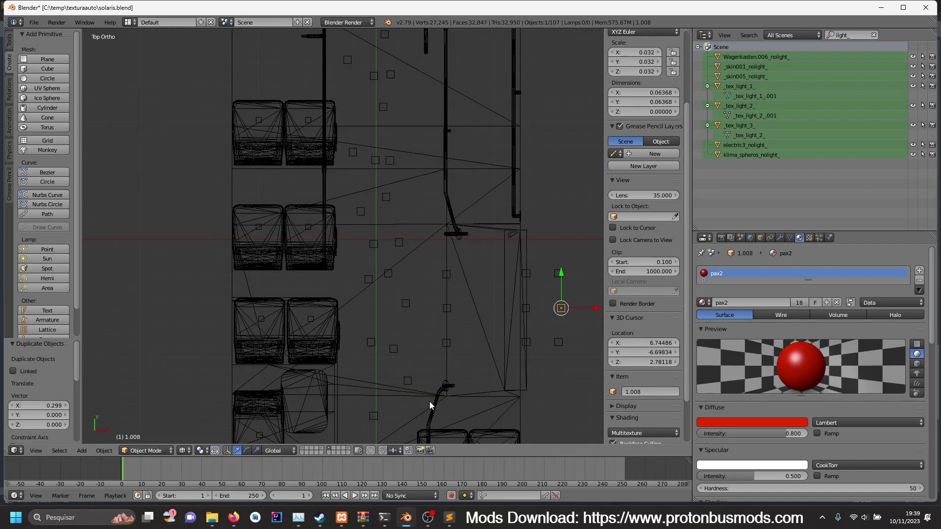
pyautogui.press('z')
# - Rename the second and third red markers of the middle door path as 2 and 3
pyautogui.scroll(-3, 374, 226)
pyautogui.rightClick(345, 130)
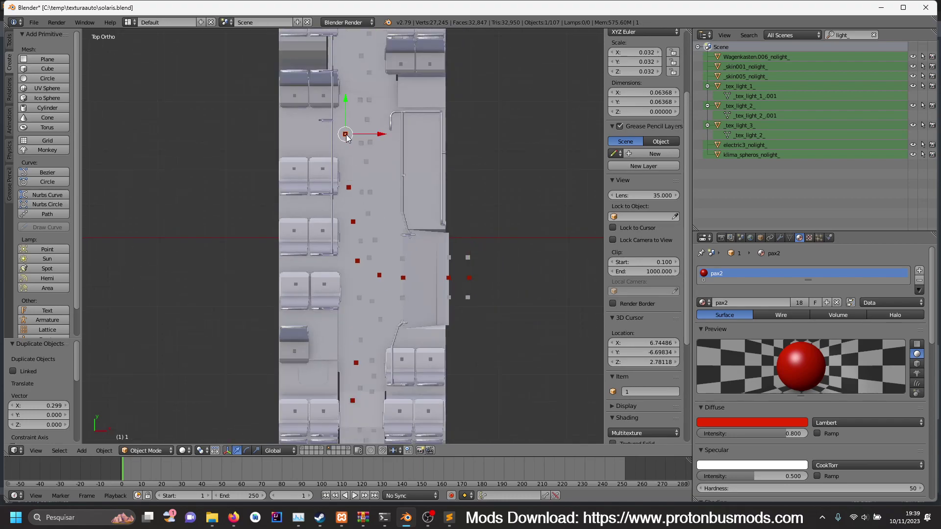
pyautogui.rightClick(350, 188)
pyautogui.click(638, 387)
pyautogui.write('2')
pyautogui.press('Return')
pyautogui.rightClick(353, 222)
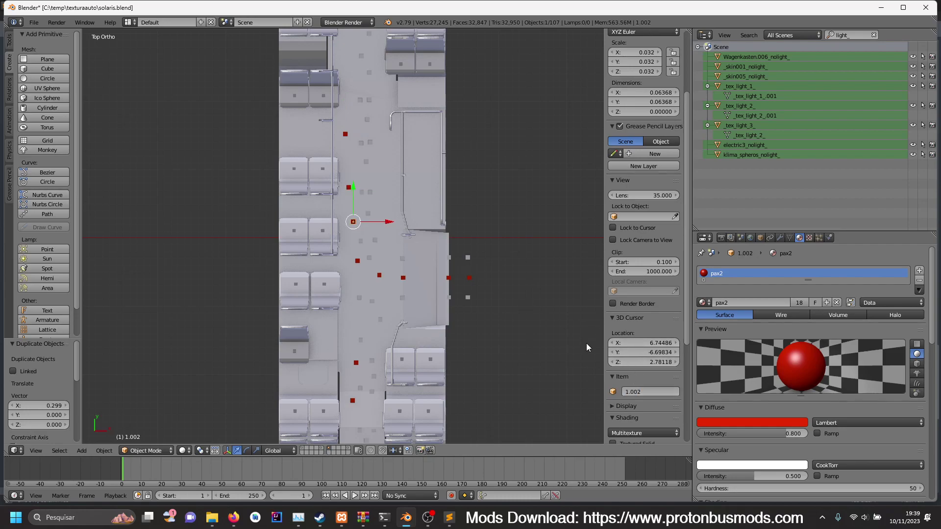
pyautogui.write('3')
pyautogui.press('Return')
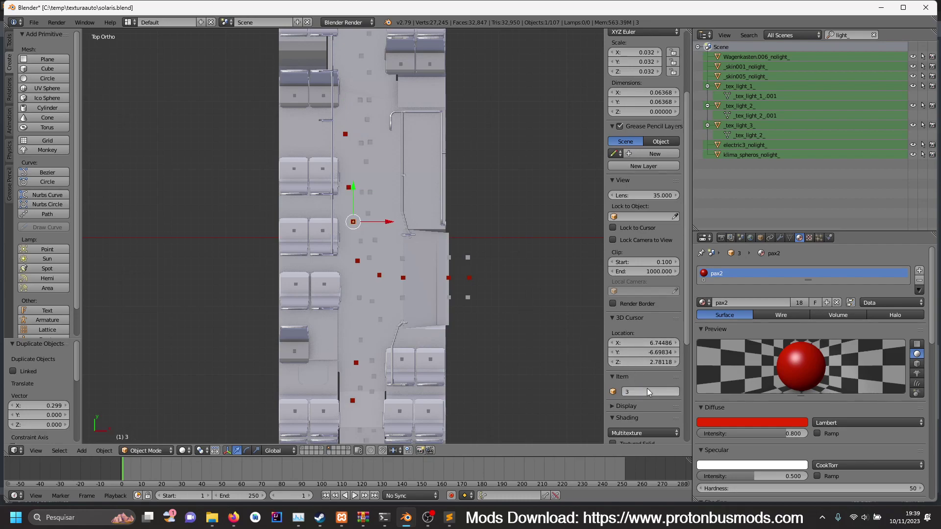
# - Rename the fourth and fifth red markers of the middle door path as 4 and 5
pyautogui.rightClick(357, 260)
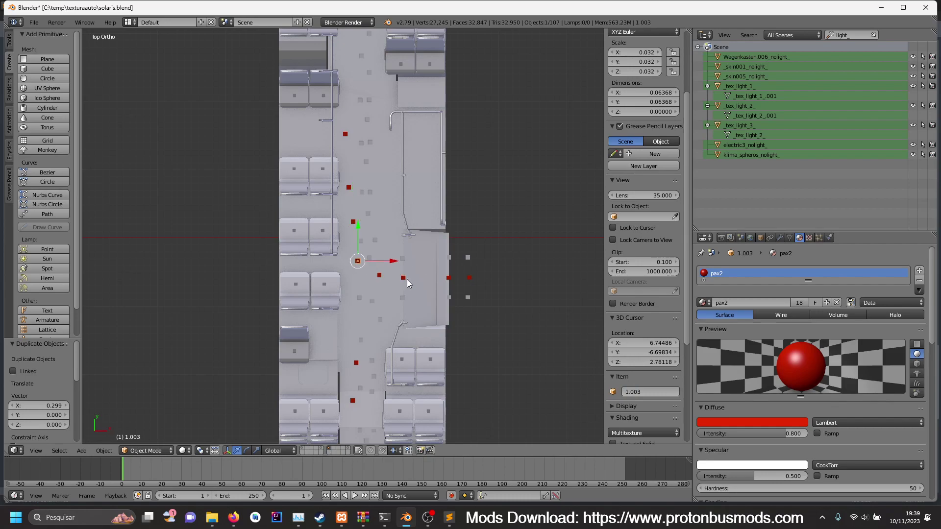
pyautogui.click(643, 387)
pyautogui.write('4')
pyautogui.press('Return')
pyautogui.rightClick(378, 275)
pyautogui.click(645, 392)
pyautogui.write('5')
pyautogui.press('Return')
# - Rename the marker just inside the middle door as 6 and the one on the door edge as 7
pyautogui.rightClick(402, 278)
pyautogui.click(642, 391)
pyautogui.write('6')
pyautogui.press('Return')
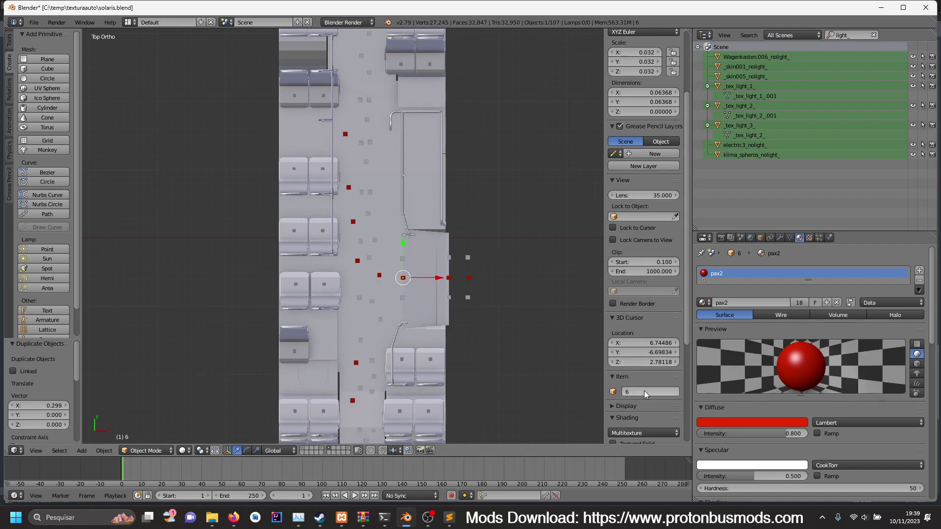
pyautogui.rightClick(448, 282)
pyautogui.write('7')
pyautogui.press('Return')
# - Rename the marker below the middle door's edge as 8 and the outermost red marker as 9
pyautogui.moveTo(514, 372); pyautogui.dragTo(401, 311, button='middle')
pyautogui.scroll(4, 401, 311)
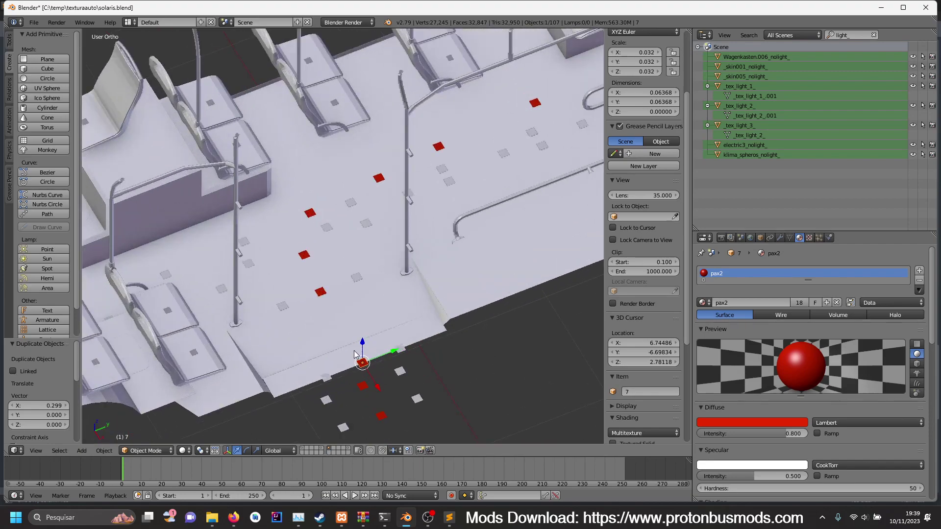
pyautogui.rightClick(363, 386)
pyautogui.click(658, 391)
pyautogui.write('8')
pyautogui.press('Return')
pyautogui.rightClick(381, 416)
pyautogui.click(651, 391)
pyautogui.write('9')
pyautogui.press('Return')
pyautogui.hotkey('alt', 'Tab')
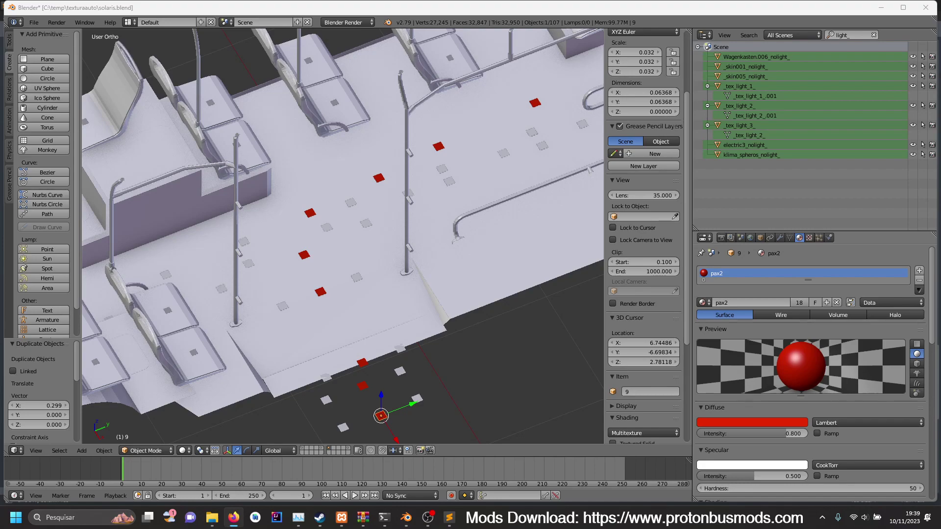
pyautogui.hotkey('alt', 'Tab')
pyautogui.scroll(-2, 350, 297)
# - Switch to the Scripting layout and consult the passenger path naming rules in Sublime Text
pyautogui.click(129, 22)
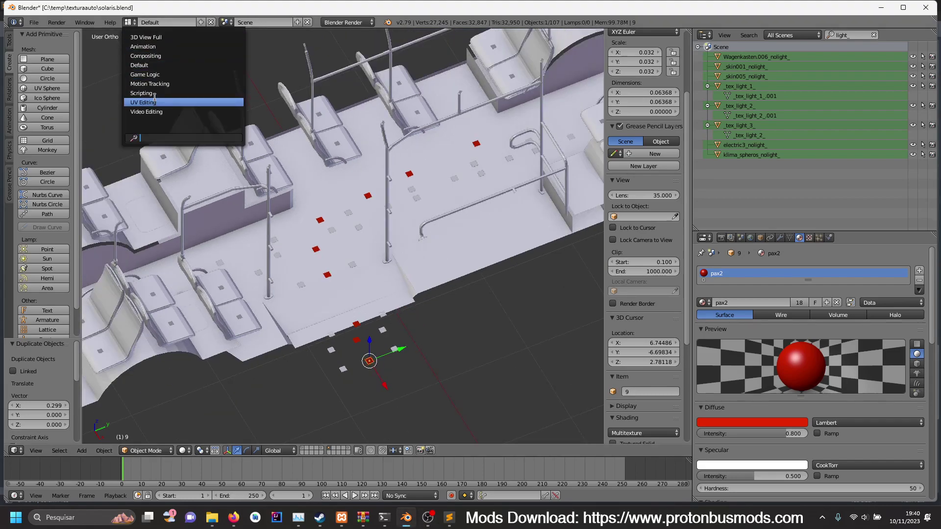
pyautogui.click(147, 93)
pyautogui.click(449, 517)
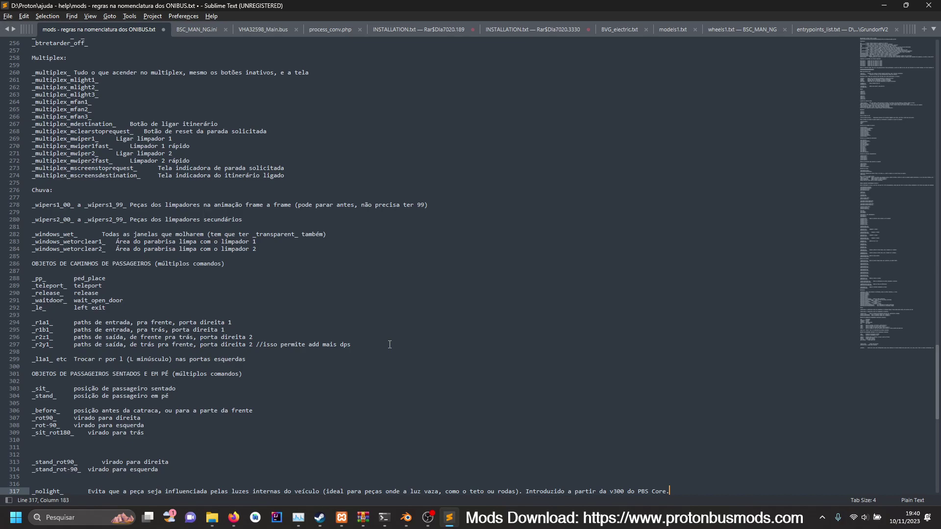
pyautogui.hotkey('alt', 'Tab')
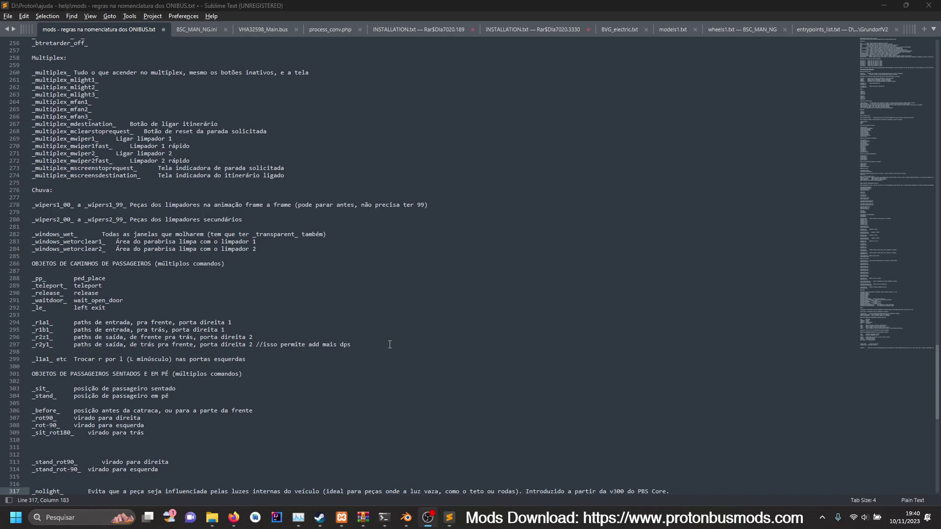
pyautogui.hotkey('alt', 'Tab')
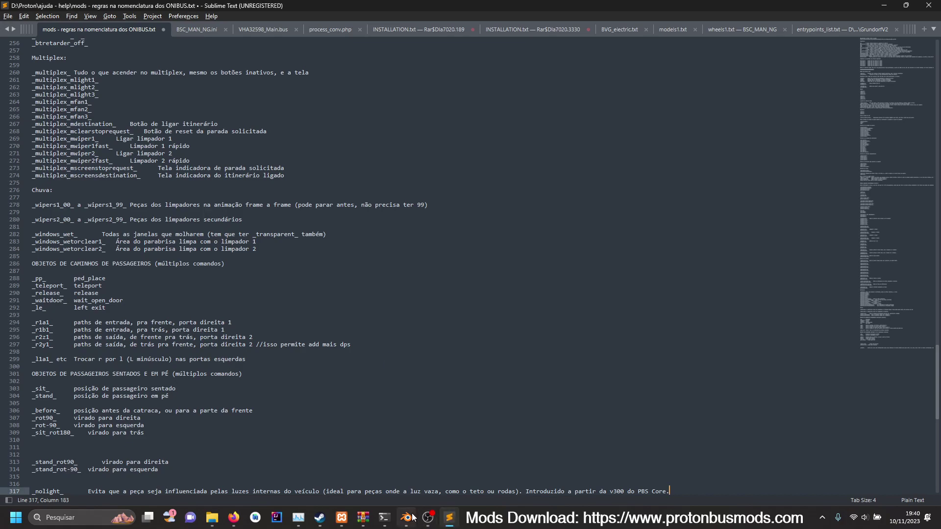
# - Set the 'pax2' marker prefix in Proton_PathGen.py to '_r2z' and run the renaming script
pyautogui.press('Left')
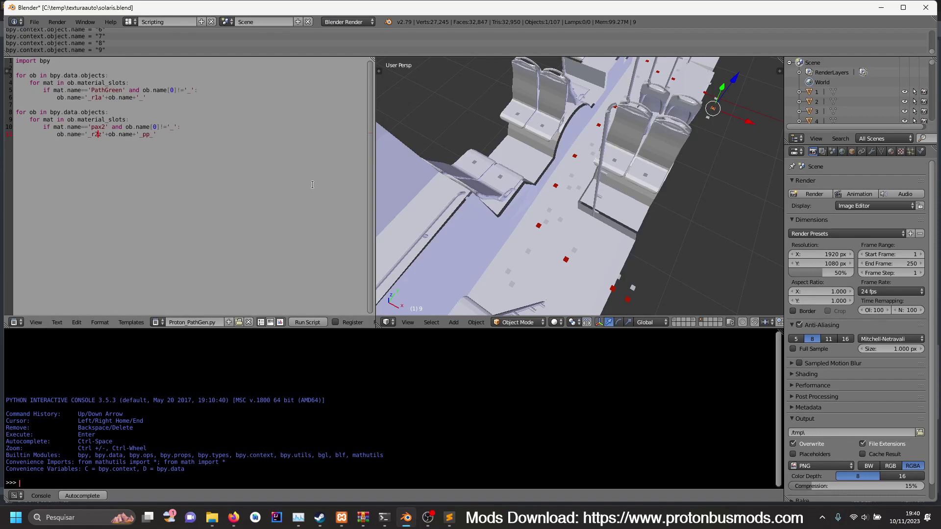
pyautogui.click(60, 325)
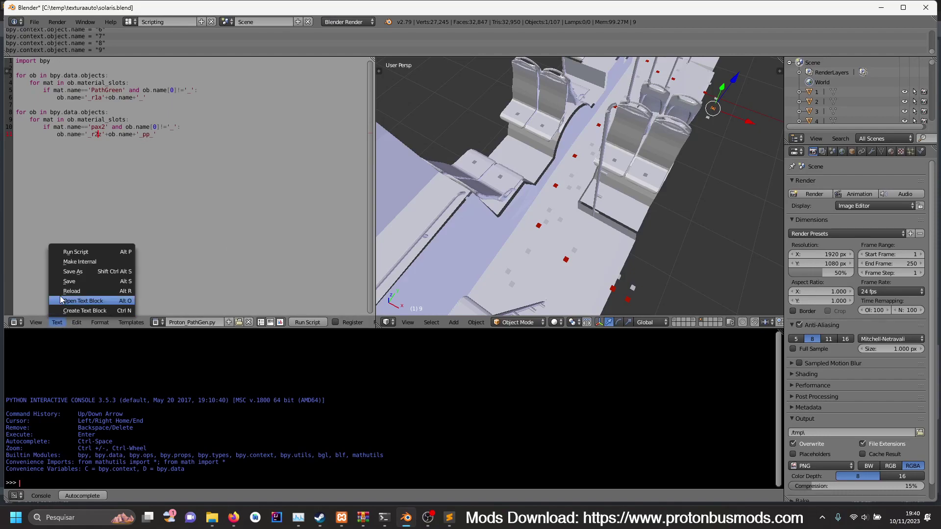
pyautogui.click(73, 253)
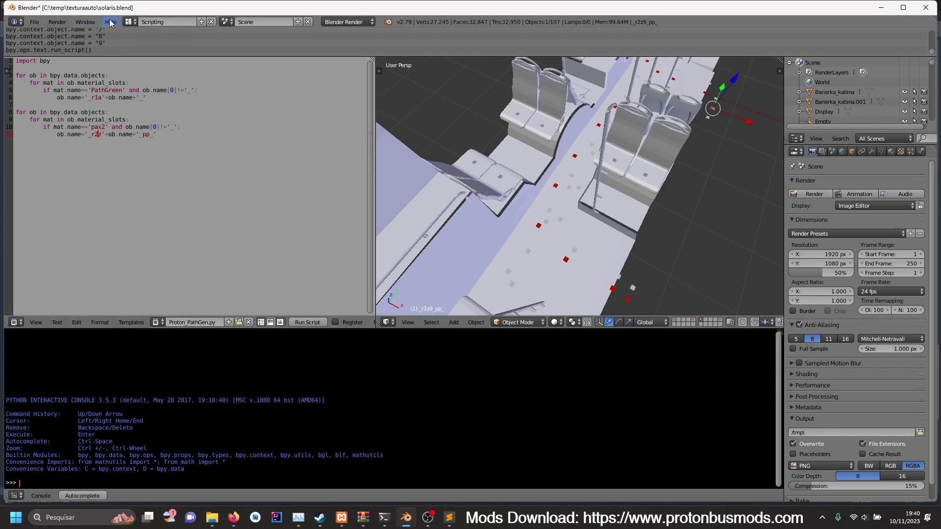
# - Return to the Default layout and rename the sixth marker, just inside the middle door, as '_r2z6_waitdoor_'
pyautogui.click(129, 22)
pyautogui.click(140, 64)
pyautogui.moveTo(372, 255); pyautogui.dragTo(415, 260, button='middle')
pyautogui.scroll(2, 415, 261)
pyautogui.rightClick(430, 249)
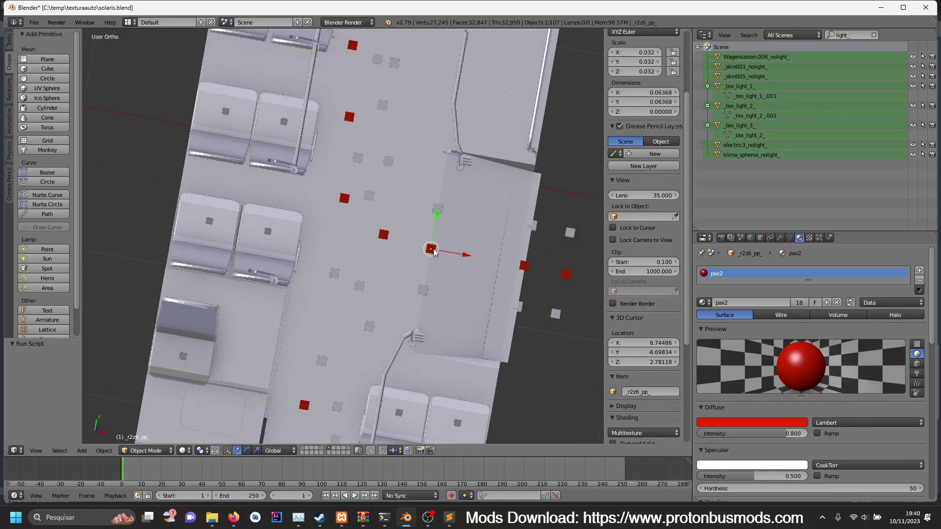
pyautogui.click(656, 391)
pyautogui.click(661, 389)
pyautogui.write('waitdoor_')
pyautogui.press('Return')
# - Rename the red marker on the middle door's edge as '_r2z7_release_teleport_'
pyautogui.moveTo(449, 265); pyautogui.dragTo(380, 305, button='middle')
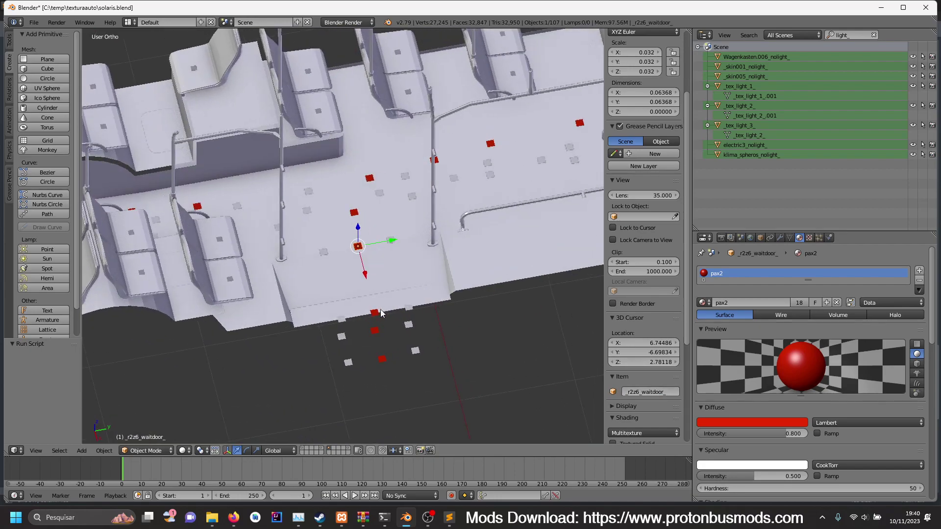
pyautogui.rightClick(376, 315)
pyautogui.click(660, 392)
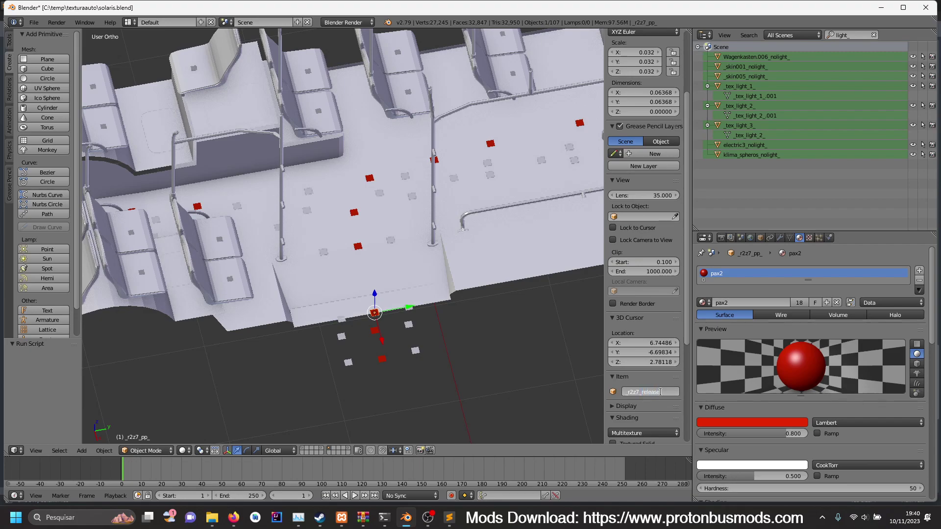
pyautogui.write('release_teleport_')
pyautogui.press('Return')
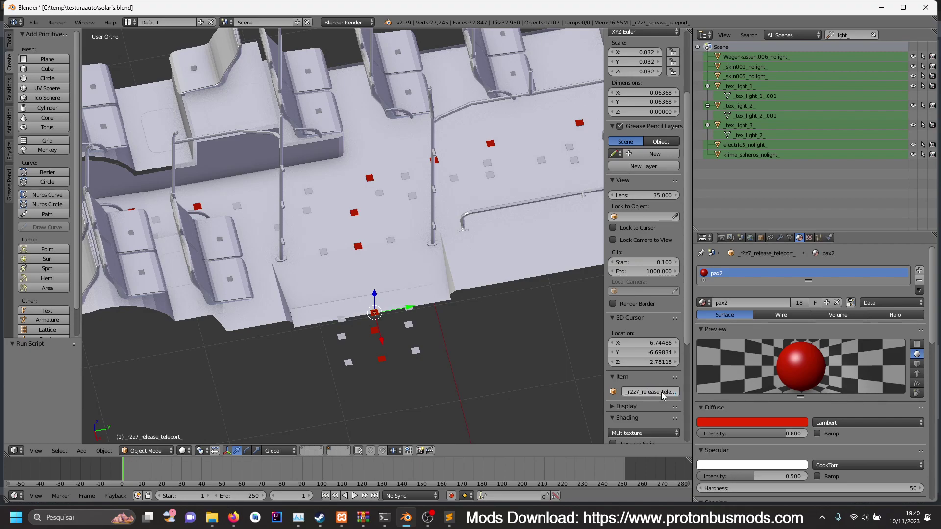
# - Check the full name of the matching marker on the rear door's edge
pyautogui.moveTo(399, 204); pyautogui.dragTo(232, 292, button='middle')
pyautogui.scroll(3, 232, 292)
pyautogui.keyDown('shift'); pyautogui.moveTo(384, 294); pyautogui.dragTo(275, 319, button='middle'); pyautogui.keyUp('shift')
pyautogui.rightClick(258, 316)
pyautogui.scroll(-3, 377, 289)
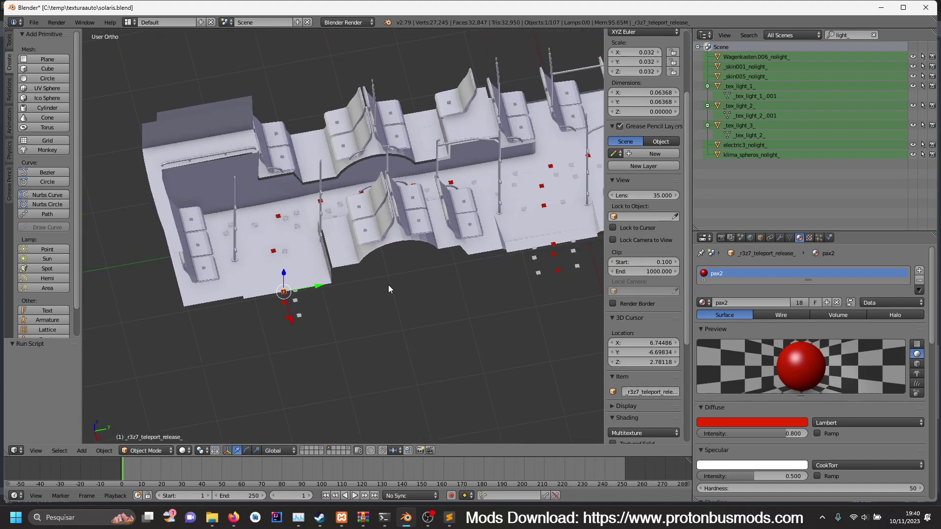
pyautogui.click(652, 392)
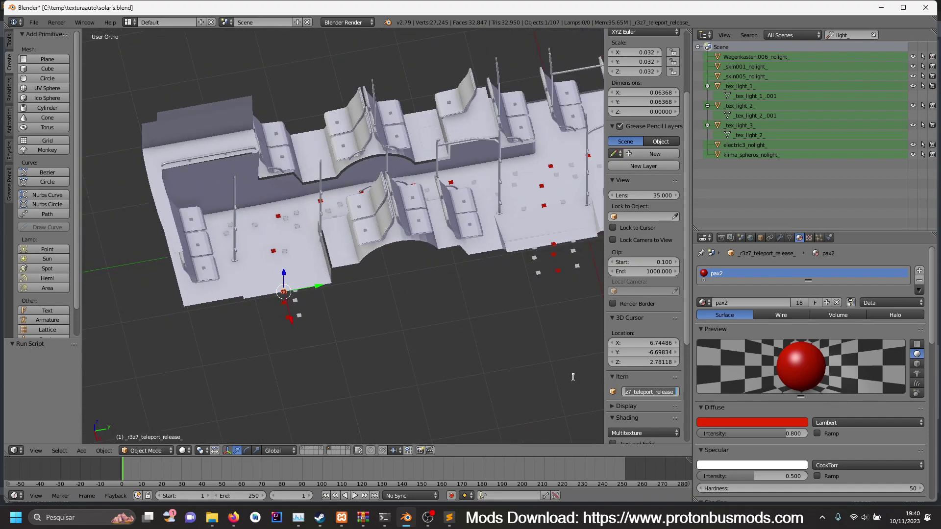
pyautogui.click(512, 369)
# - Rename the two outer red markers outside the middle door as '_r2z8_' and '_r2z9_'
pyautogui.rightClick(555, 259)
pyautogui.click(668, 391)
pyautogui.press('Return')
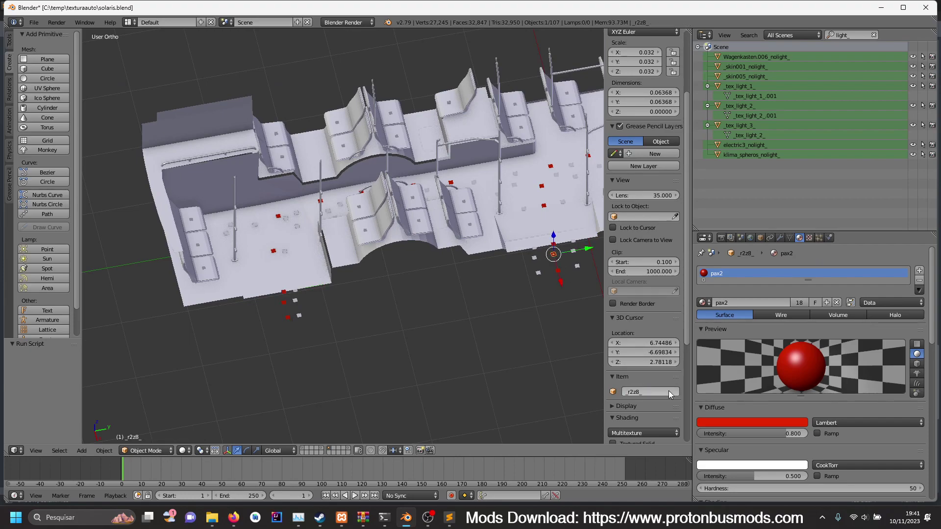
pyautogui.rightClick(557, 270)
pyautogui.click(661, 391)
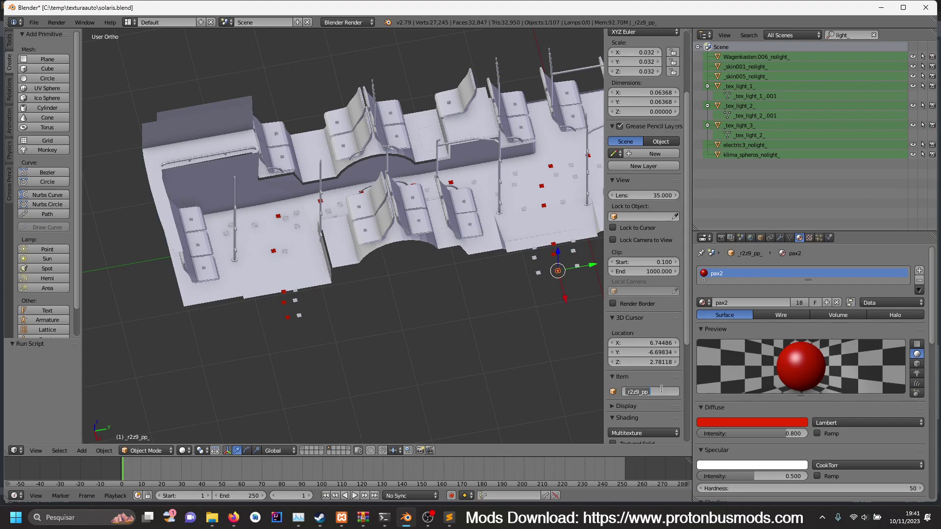
pyautogui.press('Return')
# - Duplicate the middle door path's frontmost aisle marker about 0.3 along X and 0.71 along Y, and name the copy '1'
pyautogui.press('KP_7')
pyautogui.keyDown('shift'); pyautogui.moveTo(455, 70); pyautogui.dragTo(448, 379, button='middle'); pyautogui.keyUp('shift')
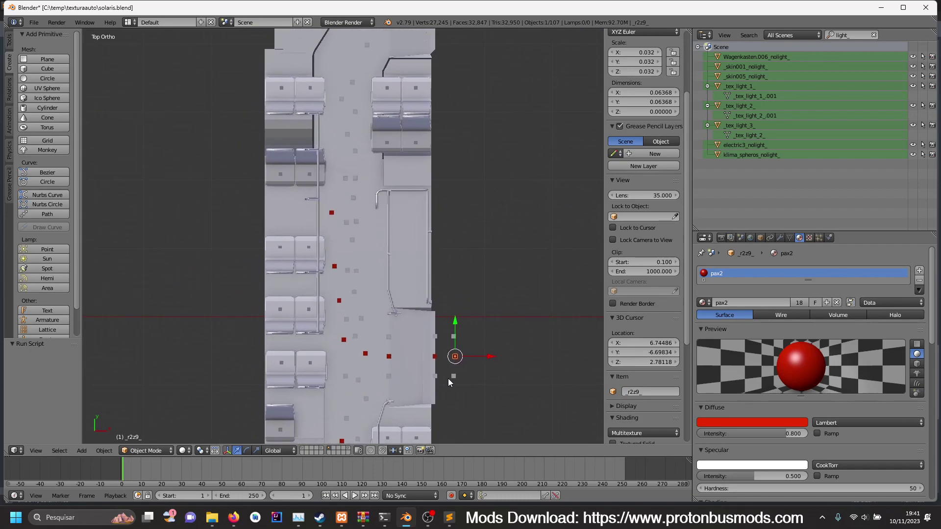
pyautogui.keyDown('shift'); pyautogui.moveTo(395, 276); pyautogui.dragTo(377, 369, button='middle'); pyautogui.keyUp('shift')
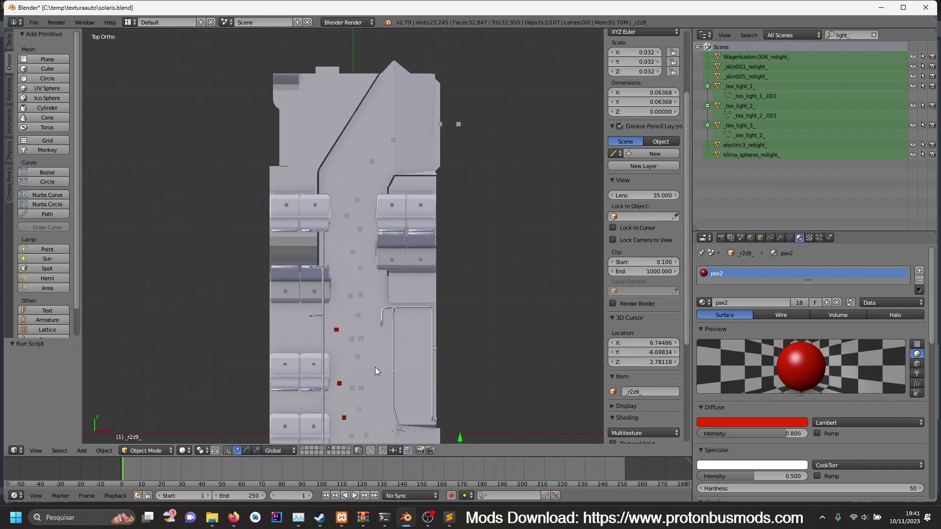
pyautogui.scroll(2, 334, 363)
pyautogui.rightClick(333, 374)
pyautogui.hotkey('shift', 'd')
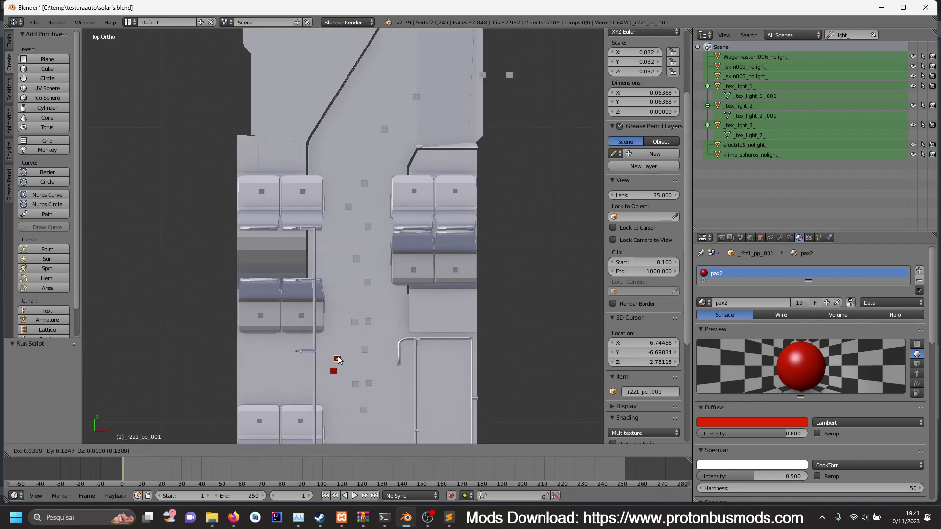
pyautogui.click(362, 301)
pyautogui.click(656, 392)
pyautogui.write('1')
pyautogui.press('Return')
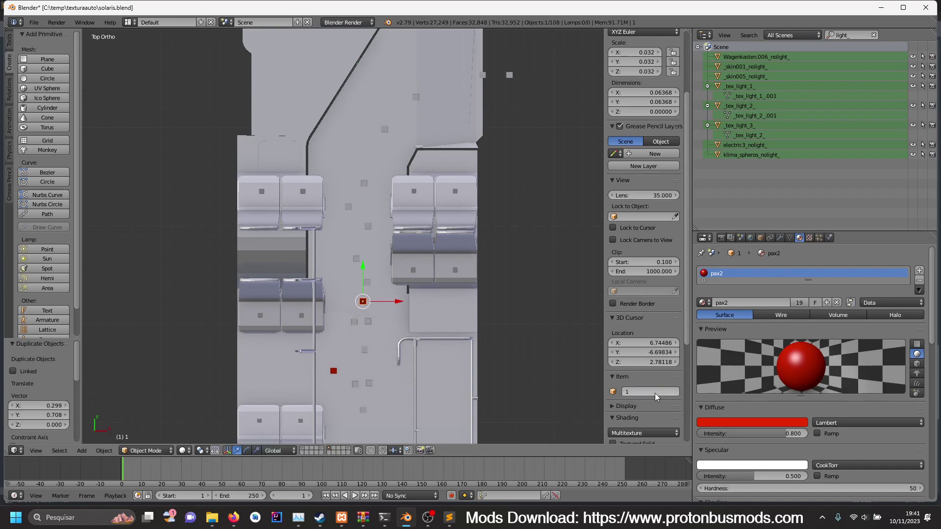
# - Place four more marker duplicates in sequence along the aisle, ending just inside the front door
pyautogui.hotkey('shift', 'd')
pyautogui.click(364, 277)
pyautogui.hotkey('shift', 'd')
pyautogui.click(376, 200)
pyautogui.hotkey('shift', 'd')
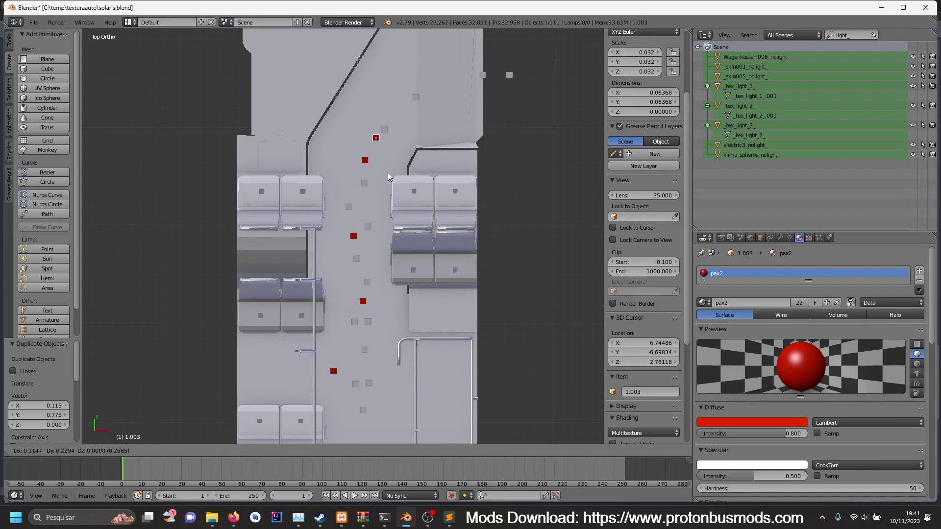
pyautogui.click(406, 149)
pyautogui.hotkey('shift', 'd')
pyautogui.click(428, 115)
# - Duplicate the last marker about 0.68 along X to the front door's outer edge
pyautogui.keyDown('shift'); pyautogui.moveTo(426, 134); pyautogui.dragTo(396, 251, button='middle'); pyautogui.keyUp('shift')
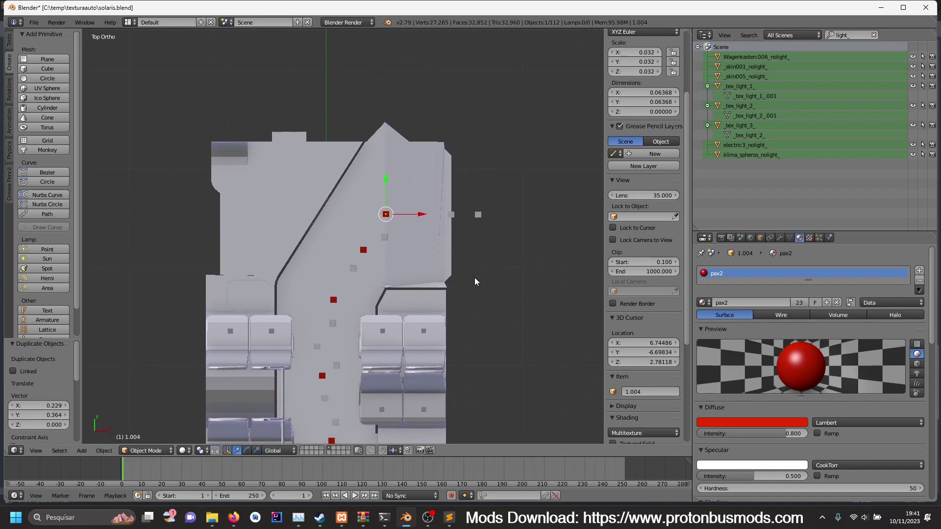
pyautogui.hotkey('shift', 'd')
pyautogui.press('x')
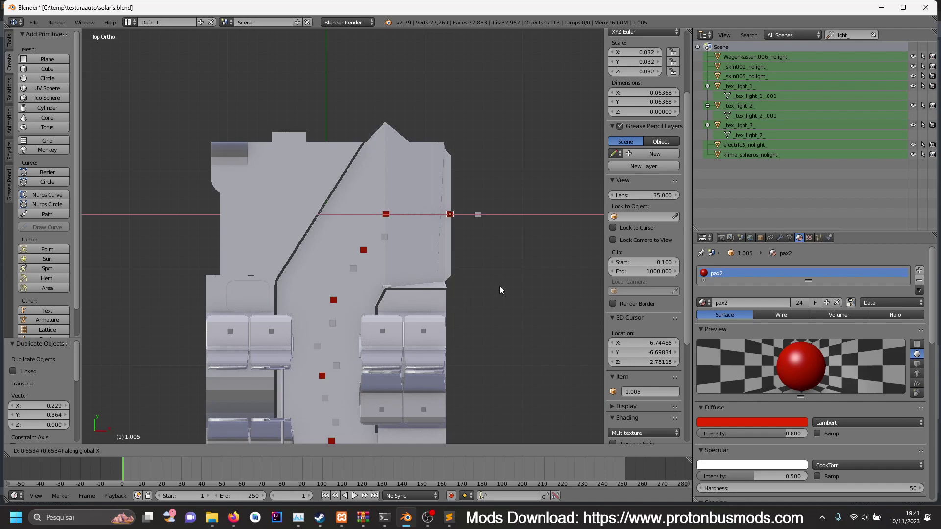
pyautogui.click(502, 285)
# - Adjust the door-edge marker's position: lower it about 0.05, shift it about -0.17 along Y, and raise it about 0.01
pyautogui.moveTo(501, 284); pyautogui.dragTo(420, 324, button='middle')
pyautogui.scroll(2, 420, 324)
pyautogui.press('g')
pyautogui.press('z')
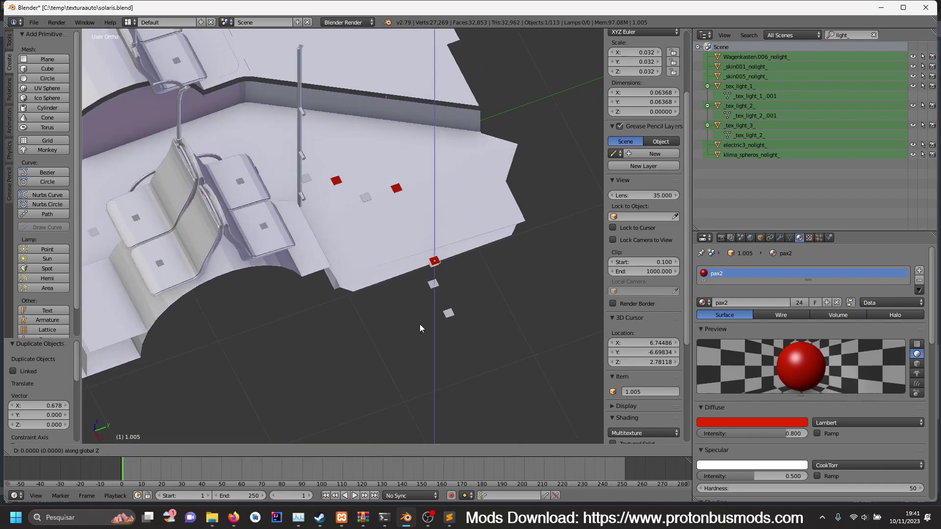
pyautogui.click(418, 369)
pyautogui.press('x')
pyautogui.press('Escape')
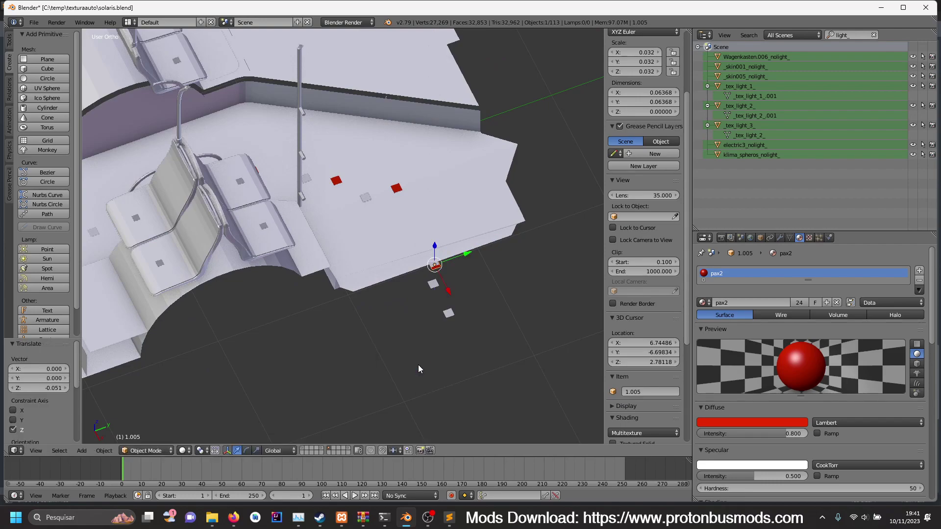
pyautogui.press('g')
pyautogui.press('y')
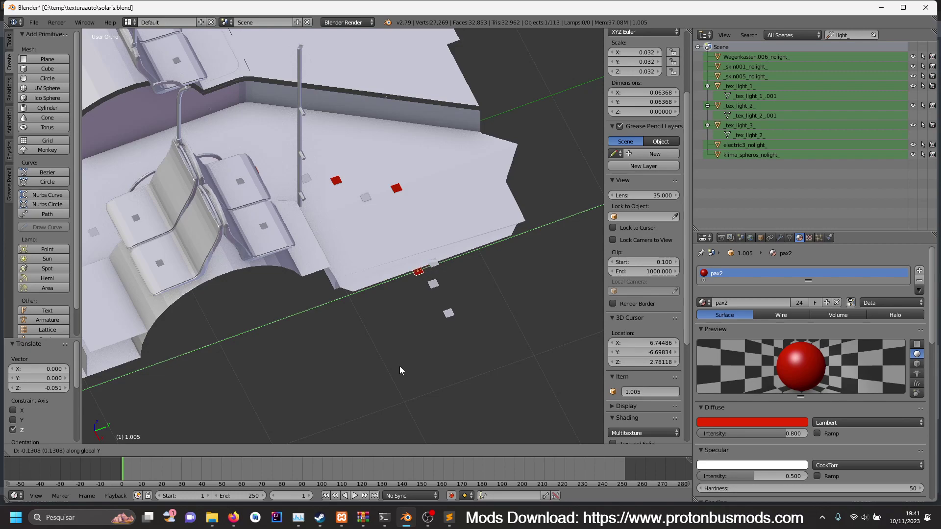
pyautogui.click(393, 370)
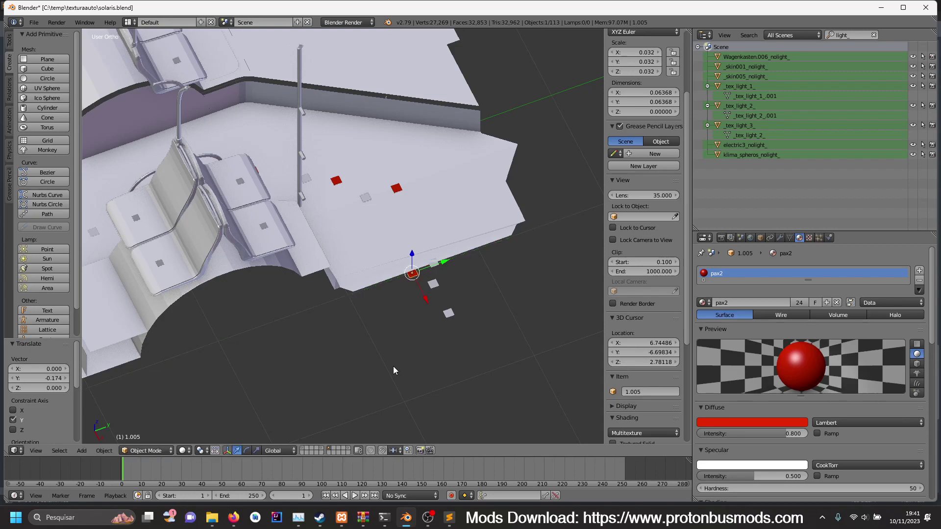
pyautogui.press('g')
pyautogui.press('z')
pyautogui.click(395, 354)
# - Duplicate the door-edge marker about 0.265 straight down toward ground level
pyautogui.press('KP_3')
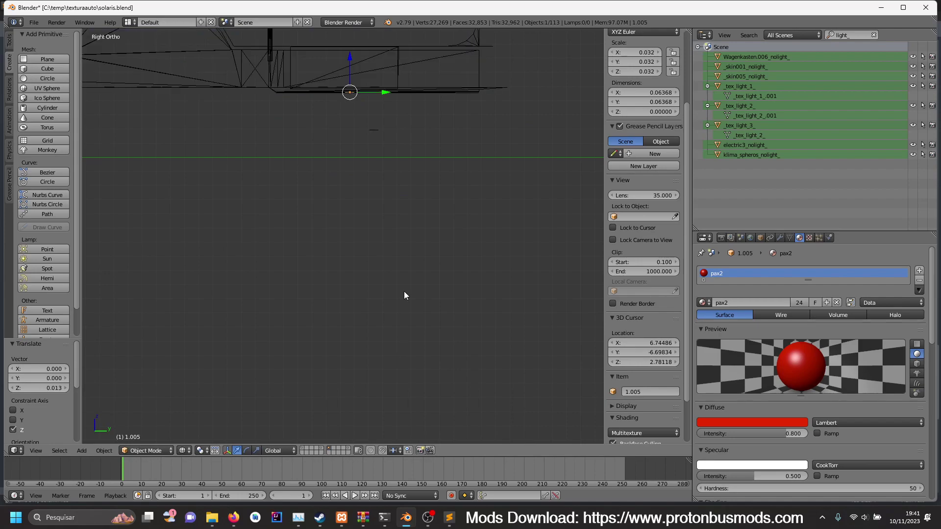
pyautogui.hotkey('shift', 'd')
pyautogui.press('z')
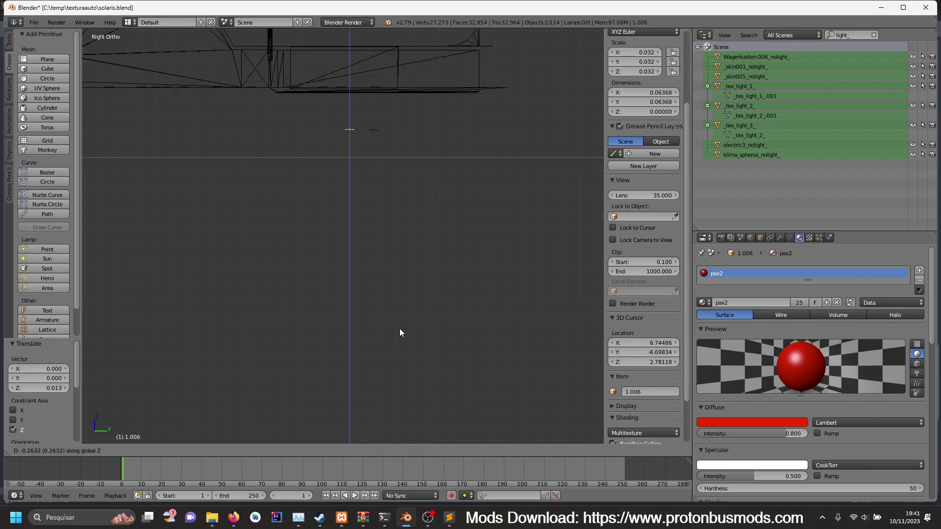
pyautogui.click(400, 335)
# - Duplicate the lowered marker about 0.26 outward along X, away from the front door
pyautogui.press('KP_7')
pyautogui.keyDown('ctrl'); pyautogui.scroll(-5, 399, 331); pyautogui.keyUp('ctrl')
pyautogui.hotkey('shift', 'd')
pyautogui.press('x')
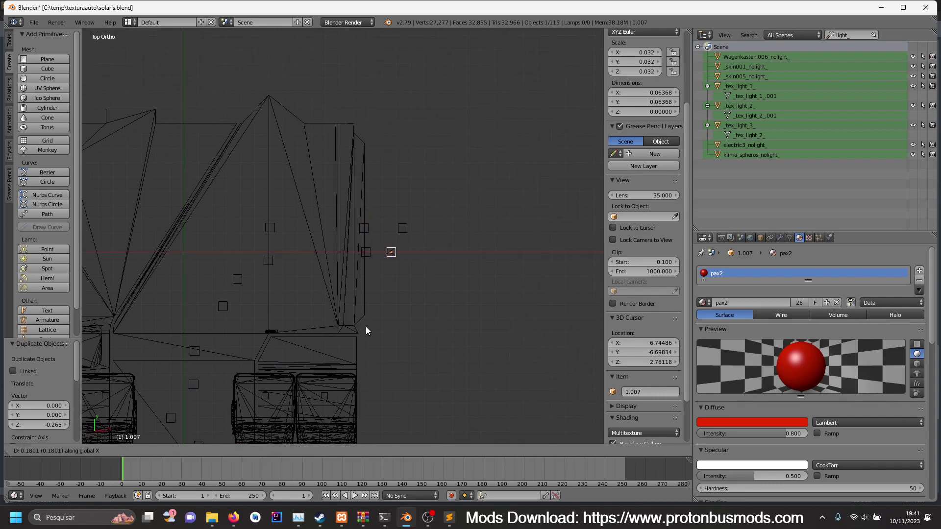
pyautogui.click(376, 324)
pyautogui.press('z')
pyautogui.moveTo(376, 324); pyautogui.dragTo(250, 325, button='middle')
pyautogui.press('KP_7')
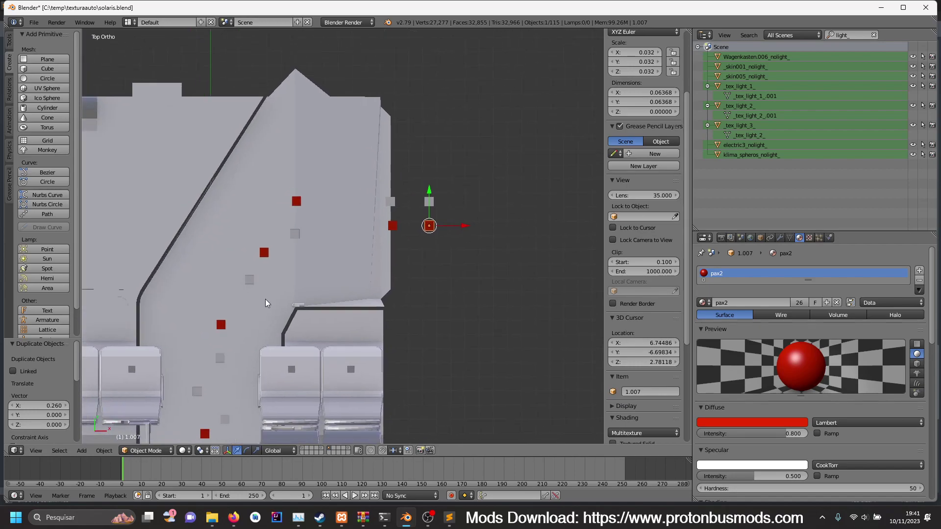
# - Rename the second, third and fourth markers of the front door path as '2', '3' and '4'
pyautogui.scroll(-2, 250, 325)
pyautogui.scroll(-3, 348, 333)
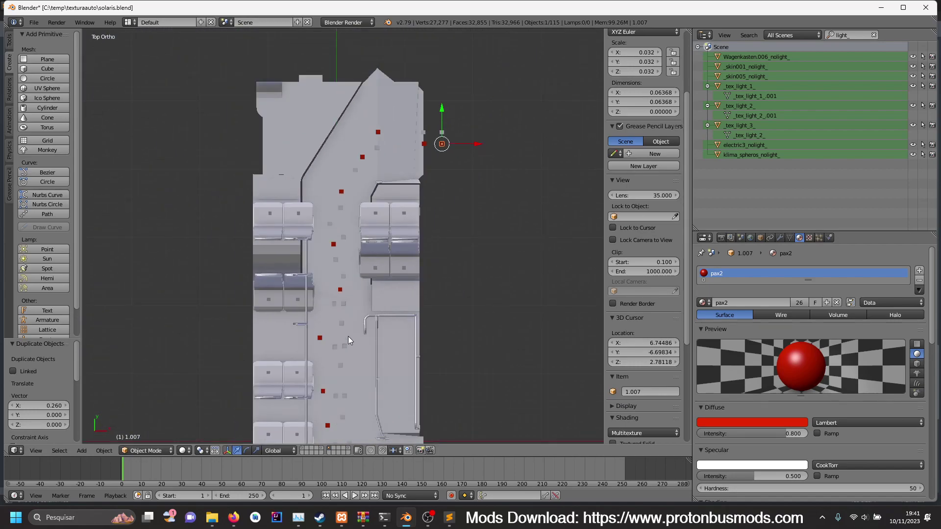
pyautogui.scroll(4, 348, 336)
pyautogui.rightClick(337, 347)
pyautogui.rightClick(325, 252)
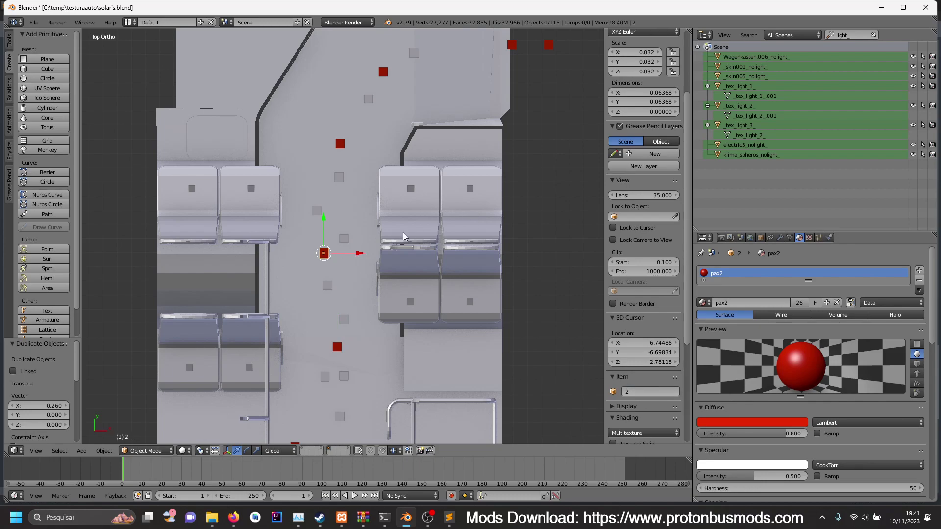
pyautogui.rightClick(340, 144)
pyautogui.click(650, 391)
pyautogui.write('3')
pyautogui.press('Return')
pyautogui.rightClick(383, 73)
pyautogui.click(667, 392)
pyautogui.write('4')
pyautogui.press('Return')
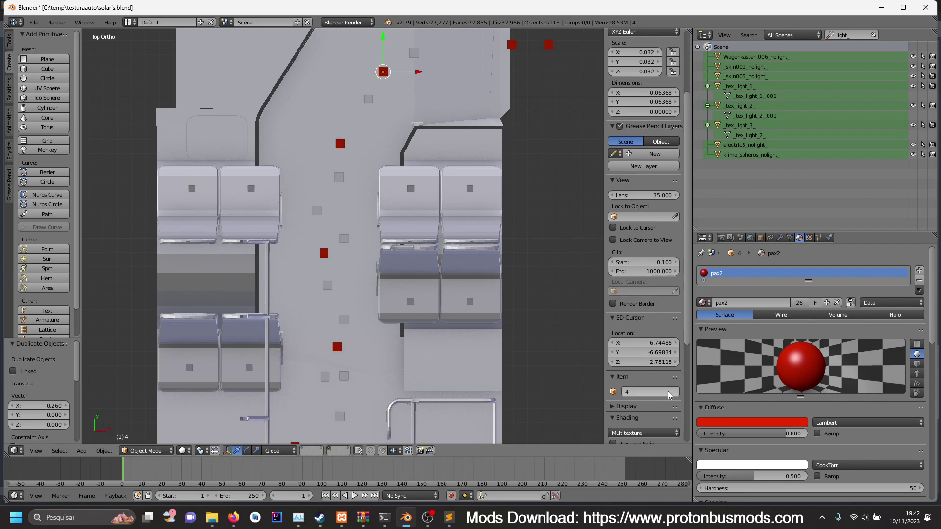
# - Move marker '4' about -0.11 along X and 0.12 along Y within the front door aisle
pyautogui.keyDown('shift'); pyautogui.moveTo(425, 127); pyautogui.dragTo(305, 286, button='middle'); pyautogui.keyUp('shift')
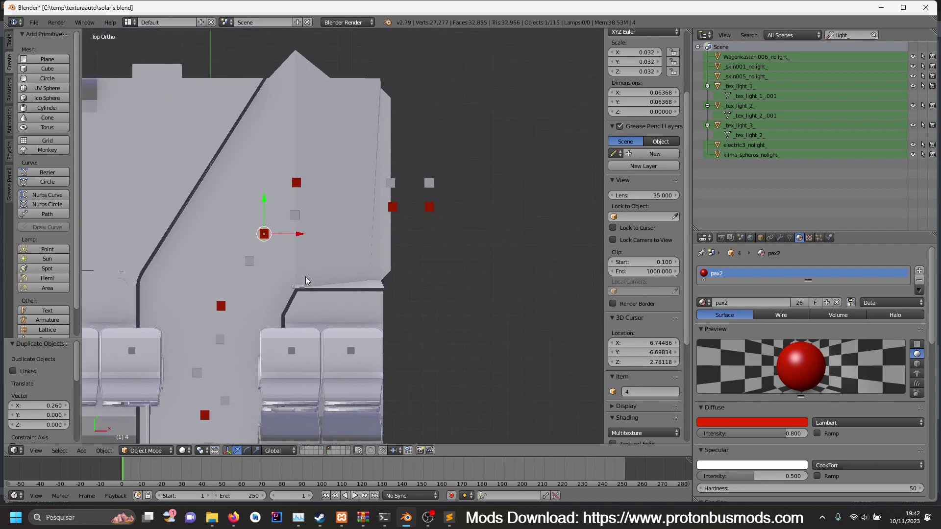
pyautogui.rightClick(297, 187)
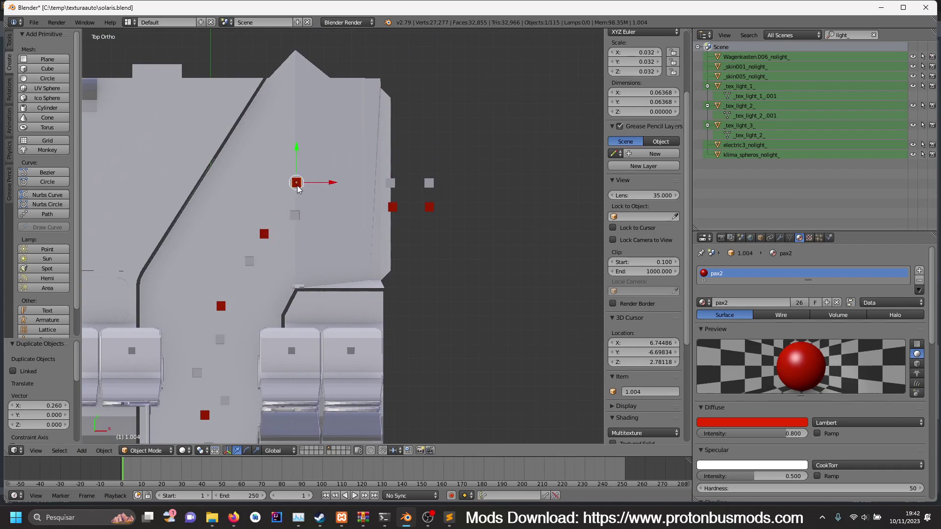
pyautogui.rightClick(267, 236)
pyautogui.moveTo(267, 237); pyautogui.dragTo(252, 220, button='right')
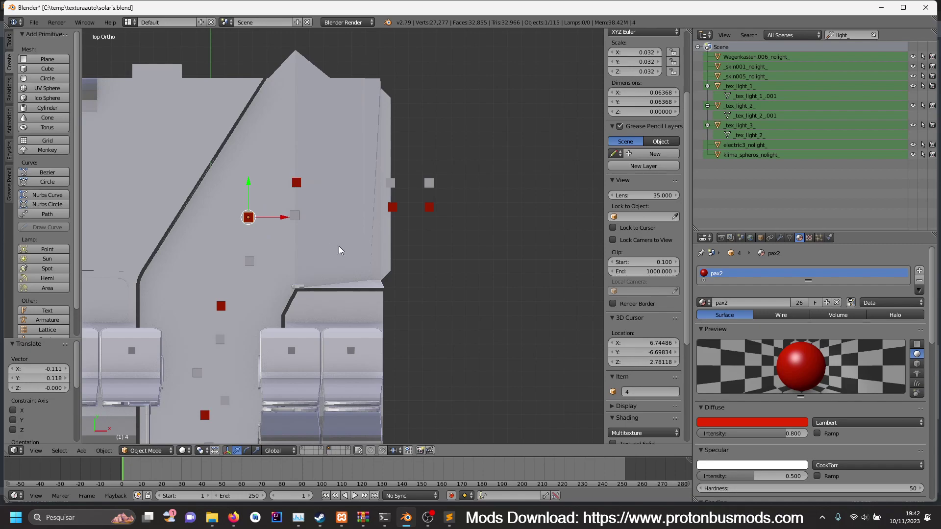
# - Rename the marker just inside the front door as '5' and the door-edge marker as '6'
pyautogui.rightClick(298, 183)
pyautogui.click(635, 387)
pyautogui.write('5')
pyautogui.press('Return')
pyautogui.rightClick(392, 206)
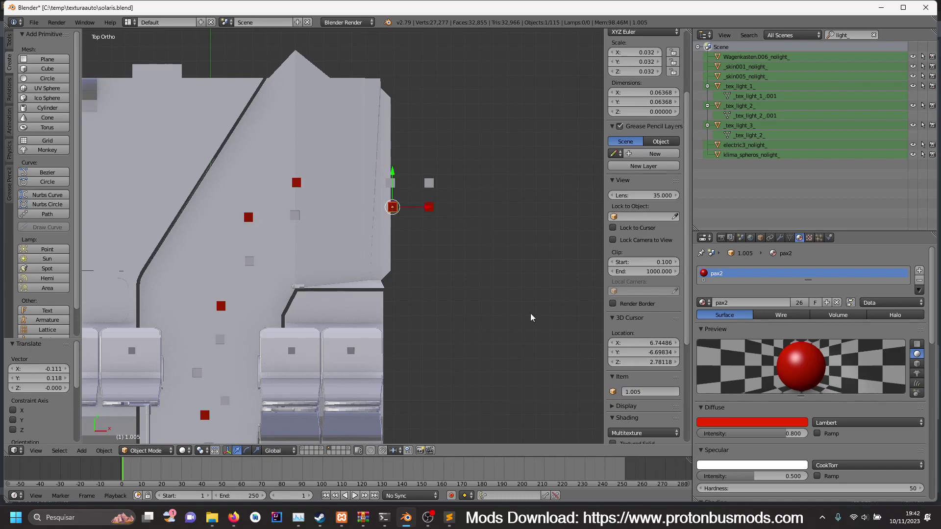
pyautogui.click(645, 388)
pyautogui.write('6')
pyautogui.press('Return')
# - Rename the lowered marker below the front door edge as '7' and the outermost marker as '8'
pyautogui.moveTo(570, 335); pyautogui.dragTo(360, 248, button='middle')
pyautogui.rightClick(387, 203)
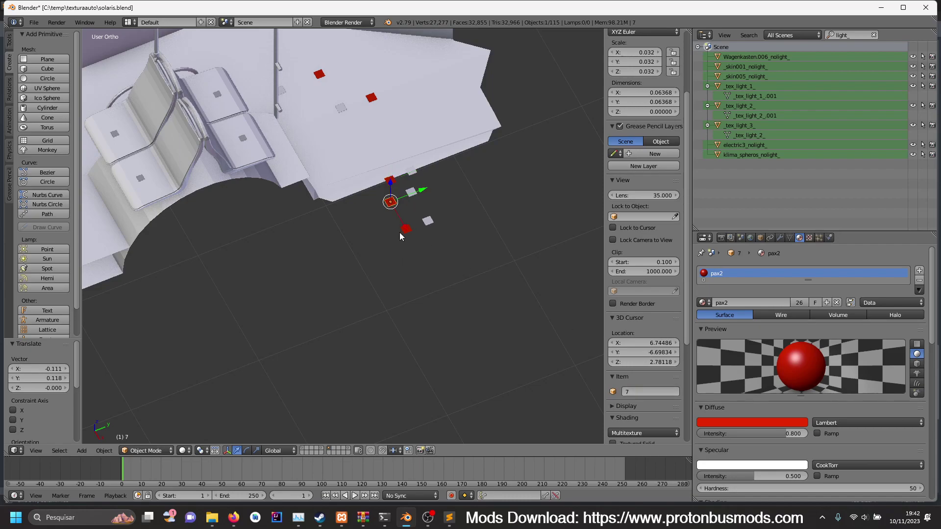
pyautogui.rightClick(400, 231)
pyautogui.click(643, 392)
pyautogui.write('8')
pyautogui.press('Return')
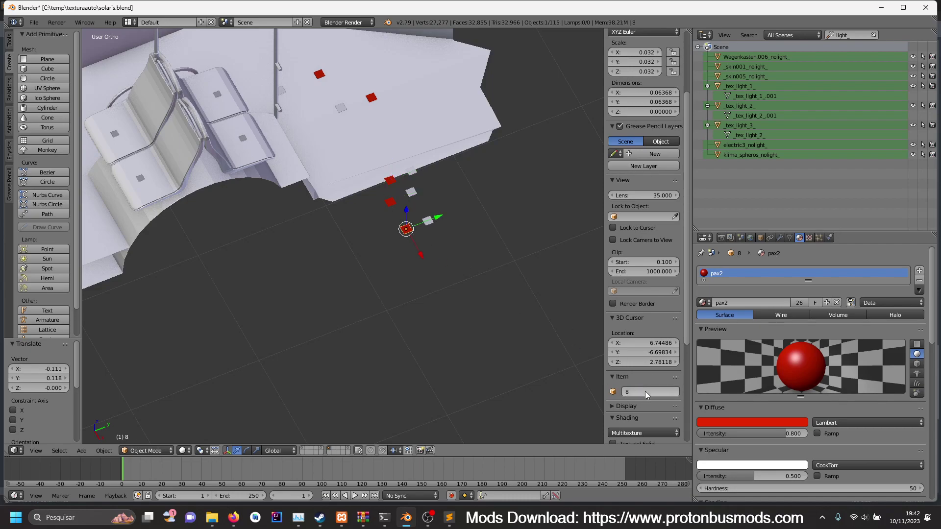
# - Switch to the Scripting layout, change the pax2 naming prefix in the script to '_r1z', and run it
pyautogui.click(129, 22)
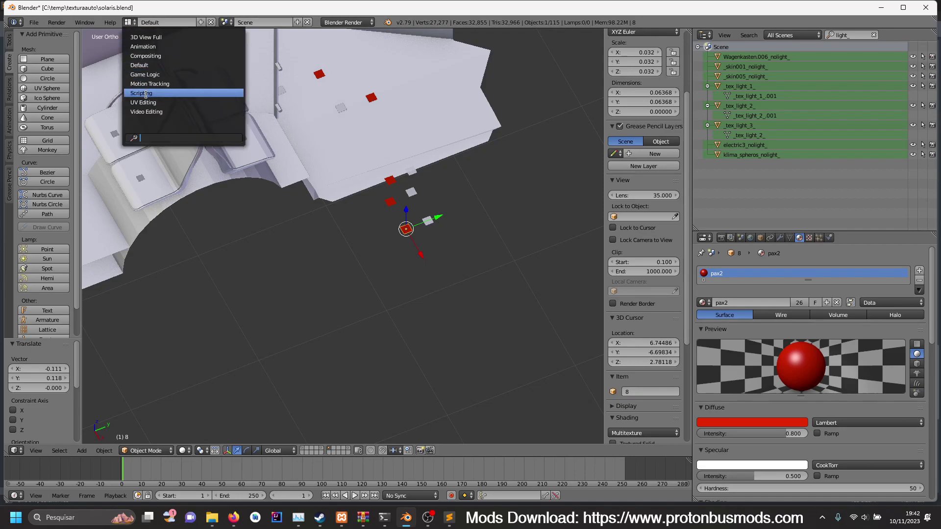
pyautogui.click(146, 92)
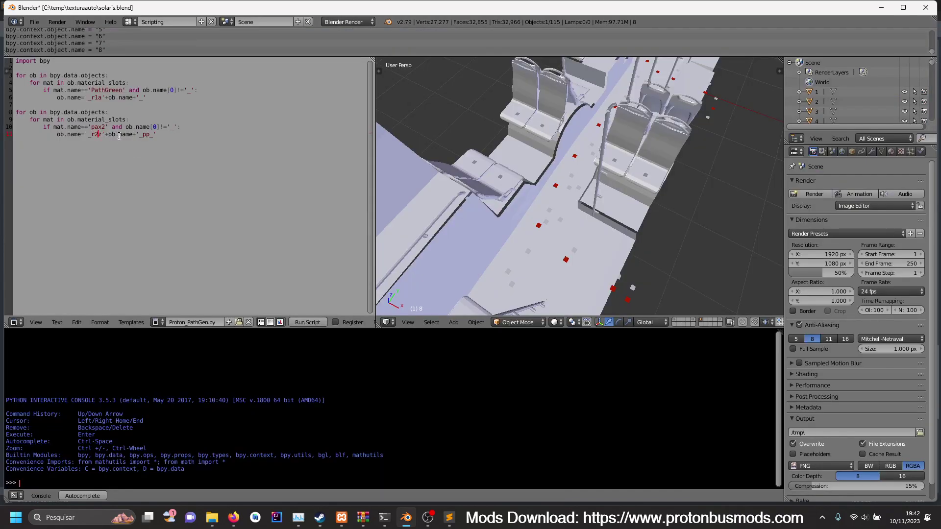
pyautogui.press('BackSpace')
pyautogui.write('1')
pyautogui.click(60, 324)
pyautogui.click(77, 251)
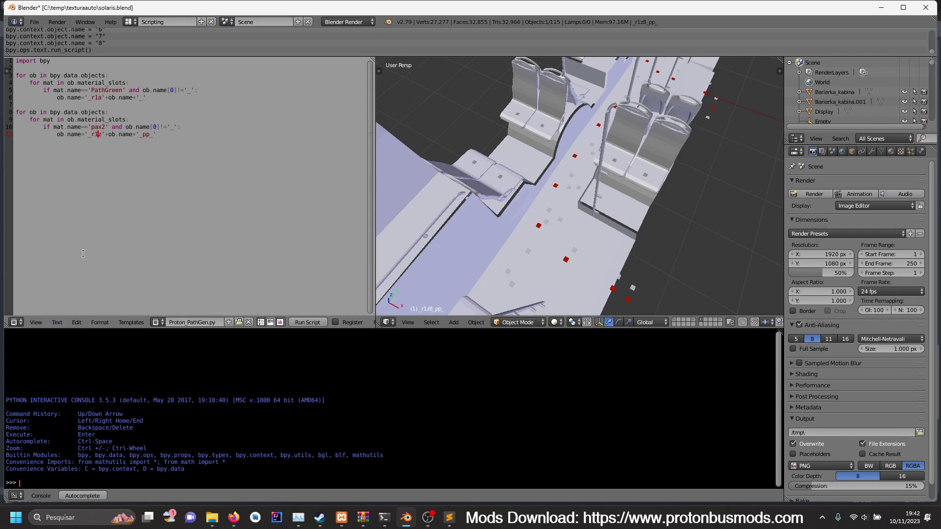
# - Return to the Default layout and rename the marker just inside the front door as '_r1z5_waitdoor_'
pyautogui.click(130, 22)
pyautogui.click(140, 65)
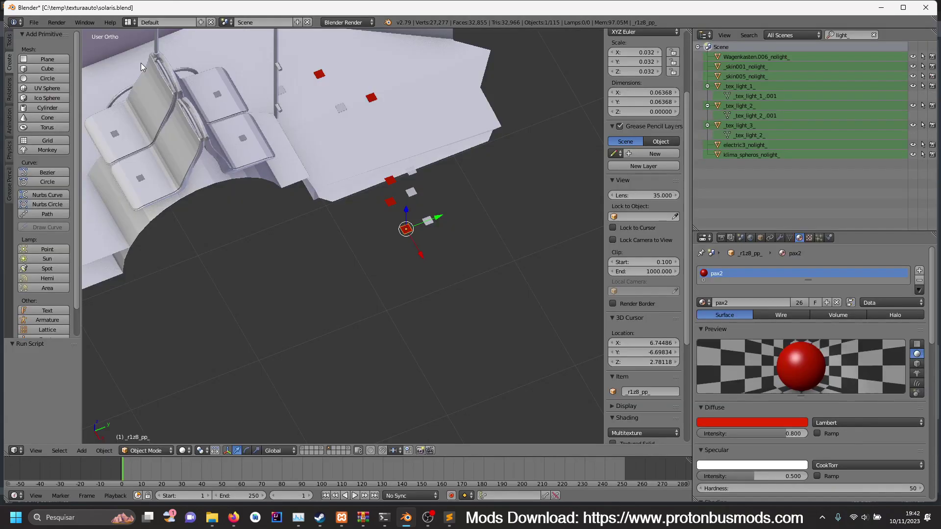
pyautogui.rightClick(371, 97)
pyautogui.click(661, 391)
pyautogui.press('End')
pyautogui.press('BackSpace')
pyautogui.press('BackSpace')
pyautogui.write('waitdoor_')
pyautogui.press('Return')
# - Rename the red marker on the front door's edge as '_r1z6_teleport_release_'
pyautogui.rightClick(390, 181)
pyautogui.click(667, 391)
pyautogui.write('_r1z6_teleport_release_')
pyautogui.press('Return')
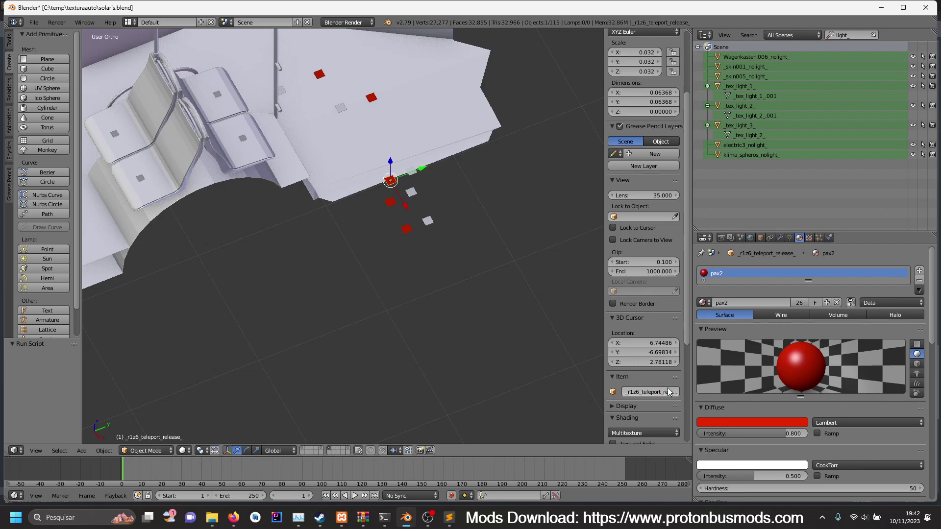
# - Remove the 'pp_' ending from the names of the two outer front door markers, making the outermost '_r1z8_'
pyautogui.rightClick(393, 204)
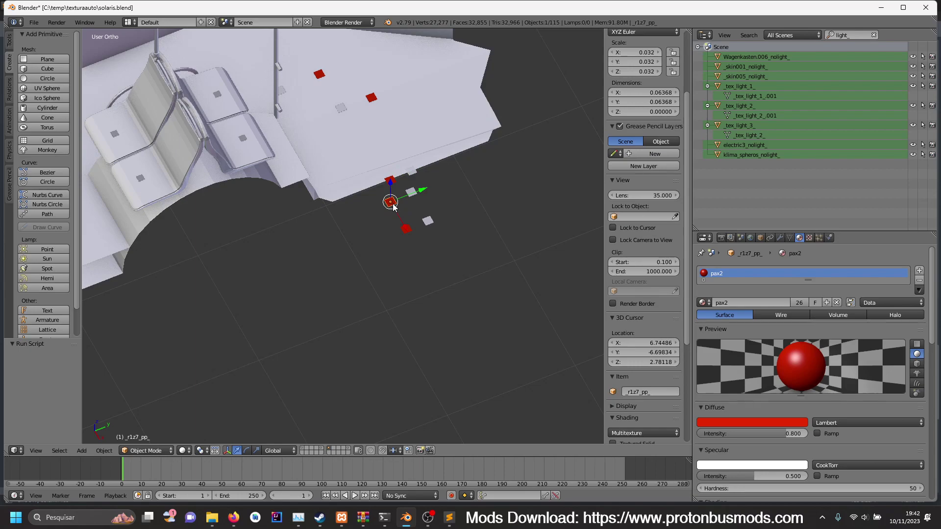
pyautogui.click(656, 390)
pyautogui.press('Return')
pyautogui.rightClick(405, 228)
pyautogui.click(659, 391)
pyautogui.press('Return')
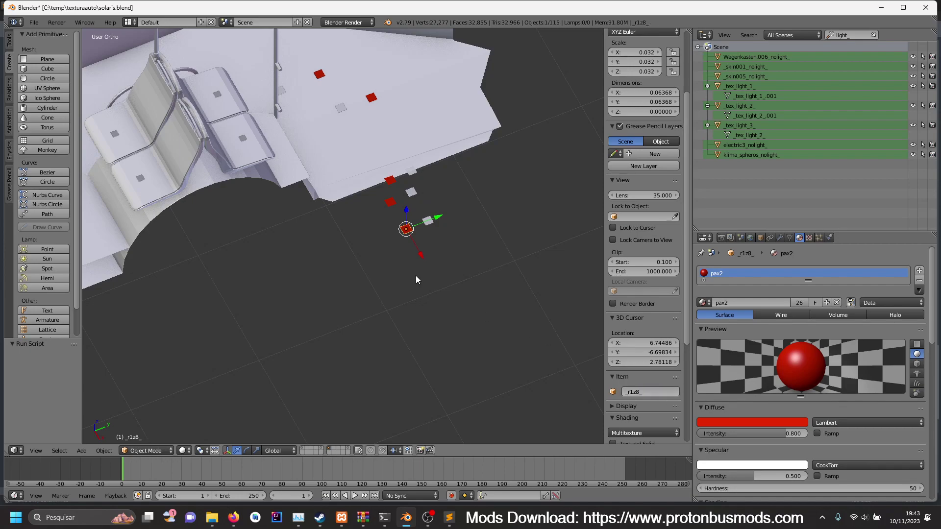
# - Show all layers and inspect the front door path markers inside the complete bus in perspective
pyautogui.press('`')
pyautogui.scroll(8, 383, 202)
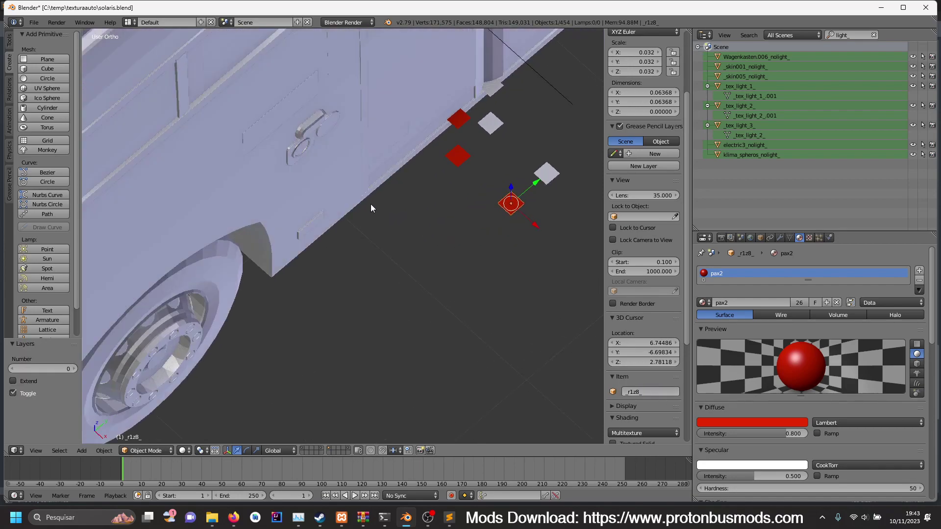
pyautogui.press('KP_5')
pyautogui.moveTo(367, 196); pyautogui.dragTo(362, 279, button='middle')
pyautogui.moveTo(336, 340); pyautogui.dragTo(399, 329, button='middle')
pyautogui.moveTo(429, 269); pyautogui.dragTo(484, 190, button='middle')
# - Move the '_r1z5_waitdoor_' marker about -0.32 along Y, away from the pole base
pyautogui.rightClick(489, 138)
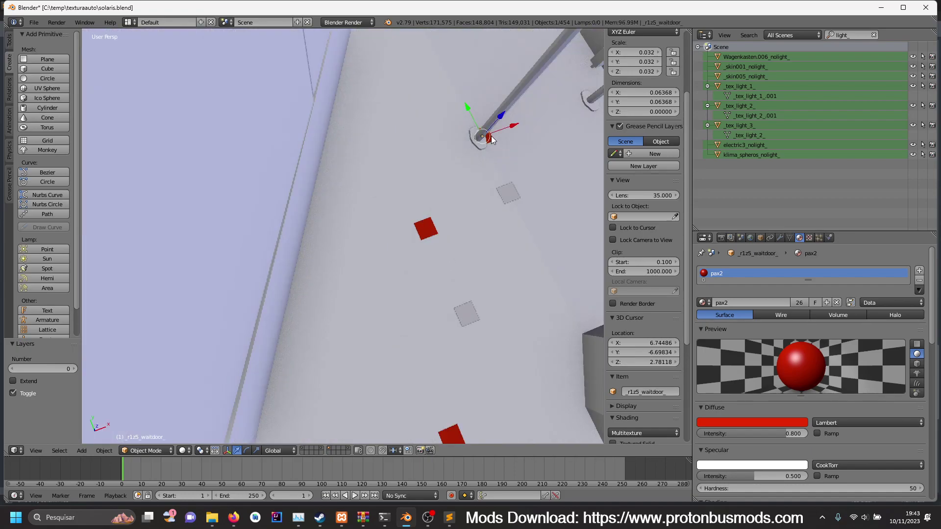
pyautogui.moveTo(539, 237); pyautogui.dragTo(450, 335, button='middle')
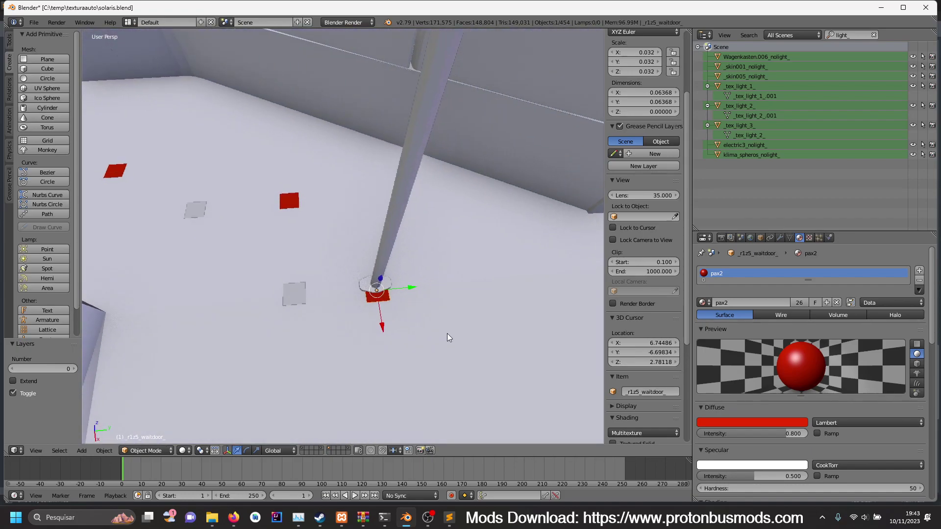
pyautogui.press('g')
pyautogui.press('x')
pyautogui.press('Escape')
pyautogui.press('g')
pyautogui.press('y')
pyautogui.click(309, 337)
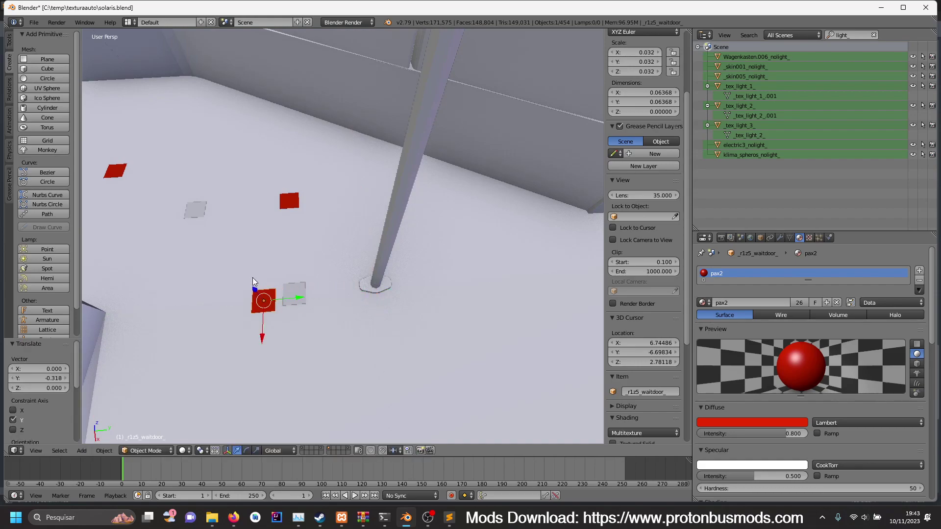
# - Move the '_r1z4_pp_' marker about -0.155 along Y, in line with the neighbouring exit path markers
pyautogui.moveTo(254, 282); pyautogui.dragTo(269, 238, button='middle')
pyautogui.rightClick(310, 217)
pyautogui.press('g')
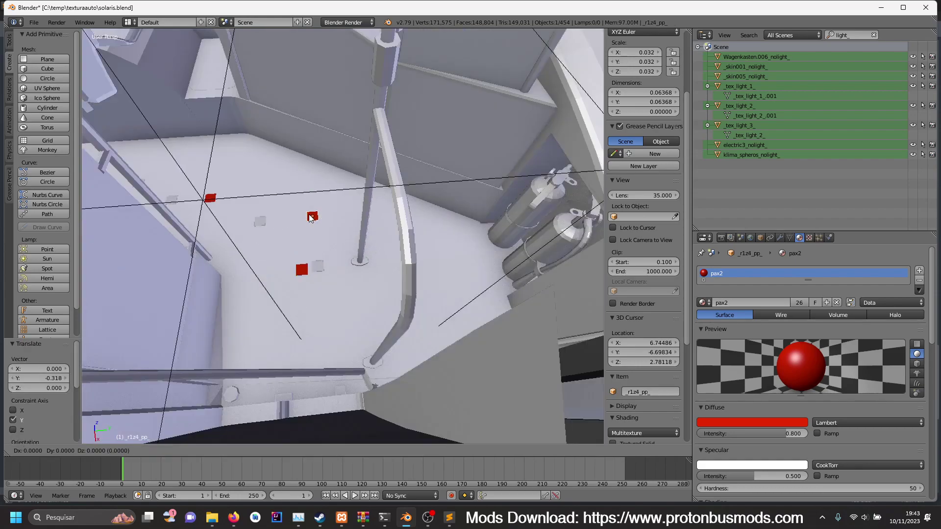
pyautogui.press('y')
pyautogui.click(284, 217)
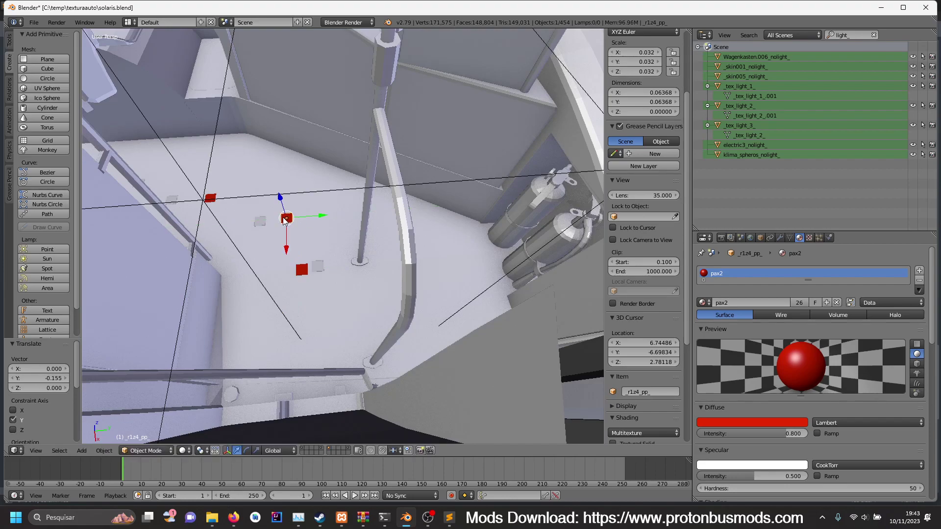
# - Select every object in the bus scene and open the 3D Studio (.3ds) export
pyautogui.scroll(-8, 287, 251)
pyautogui.moveTo(287, 251); pyautogui.dragTo(335, 252, button='middle')
pyautogui.press('a')
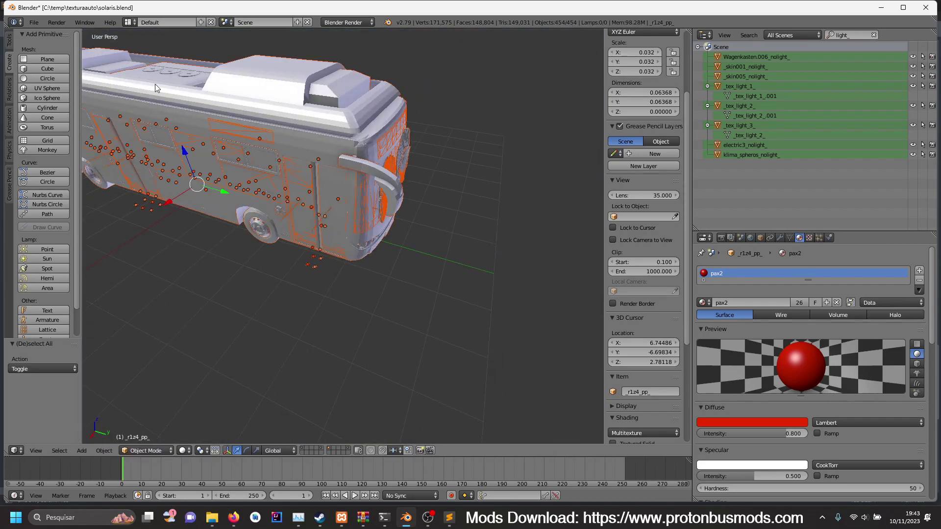
pyautogui.click(39, 23)
pyautogui.moveTo(85, 218)
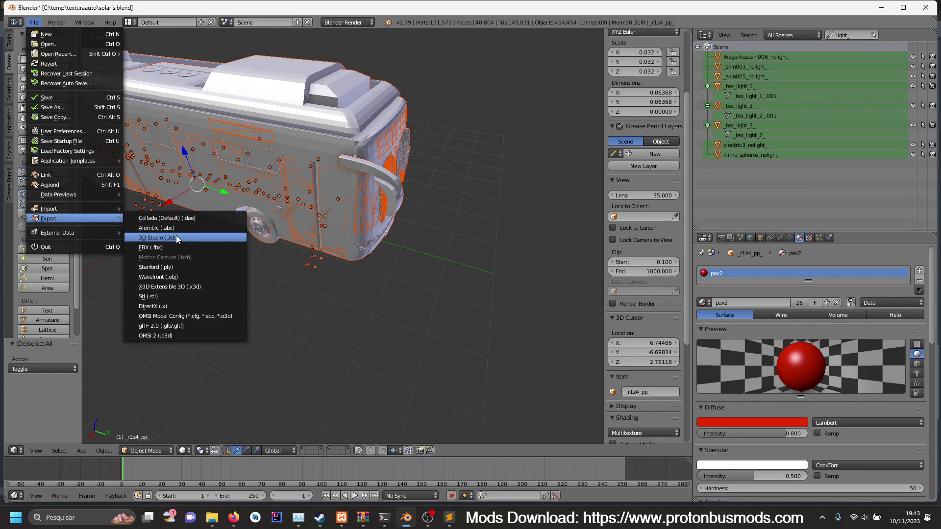
pyautogui.click(175, 234)
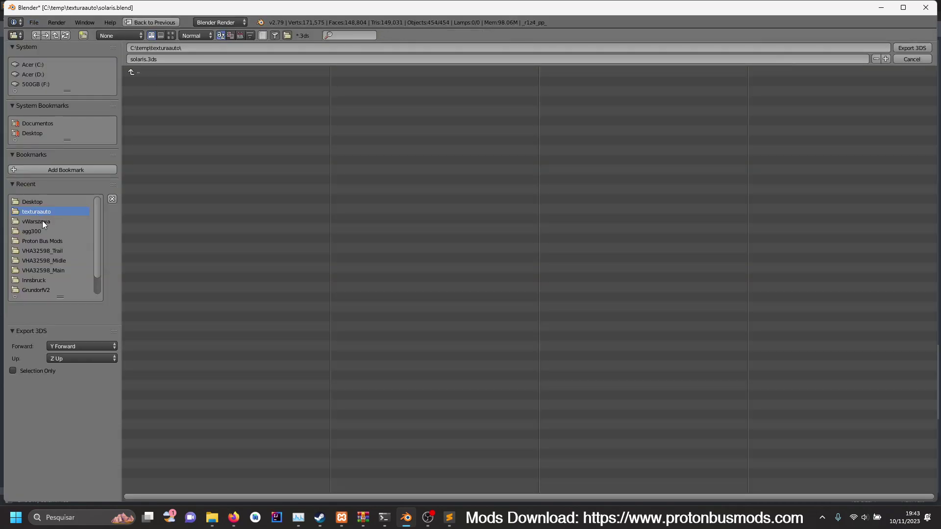
# - Export the bus over su12el.3ds in the models folder of D:\PROTON BUS MODS\mods\buses\BSC_SolarisUrbino_Eletric
pyautogui.click(44, 290)
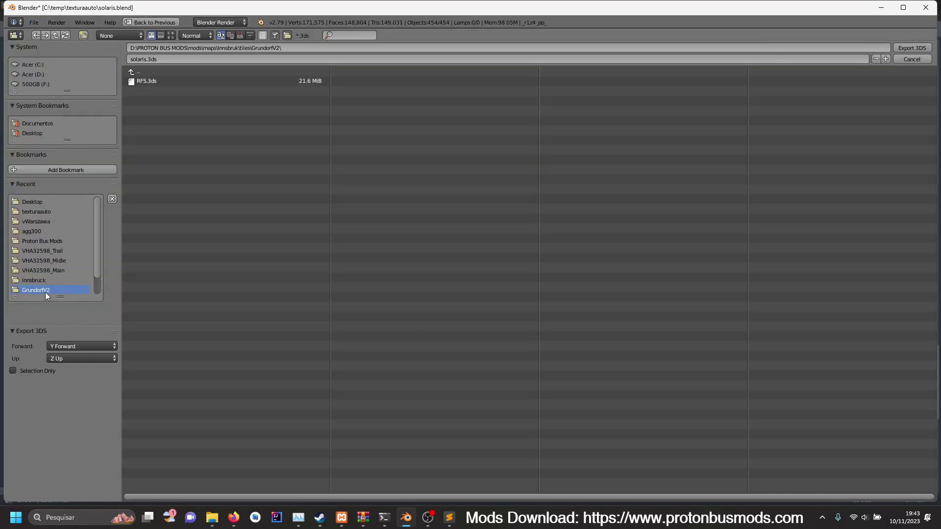
pyautogui.click(152, 72)
pyautogui.click(152, 72)
pyautogui.click(151, 73)
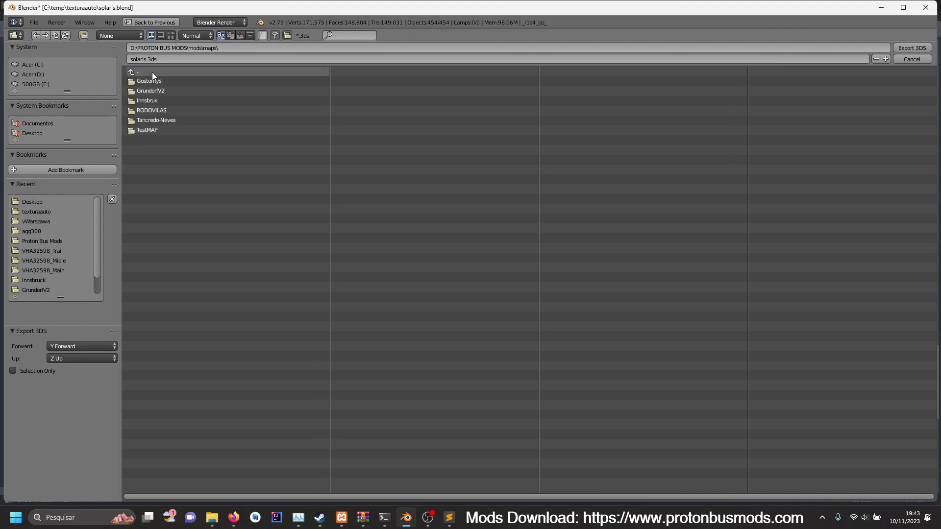
pyautogui.click(163, 73)
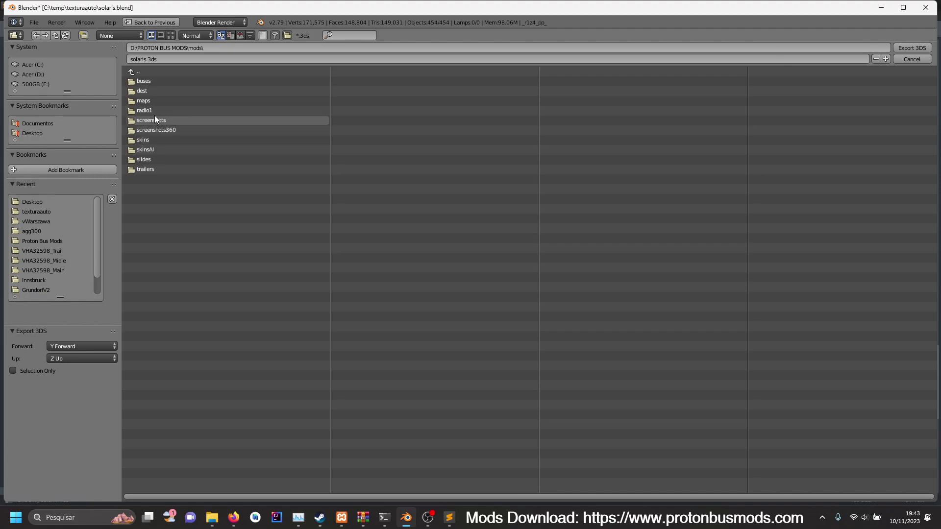
pyautogui.click(154, 82)
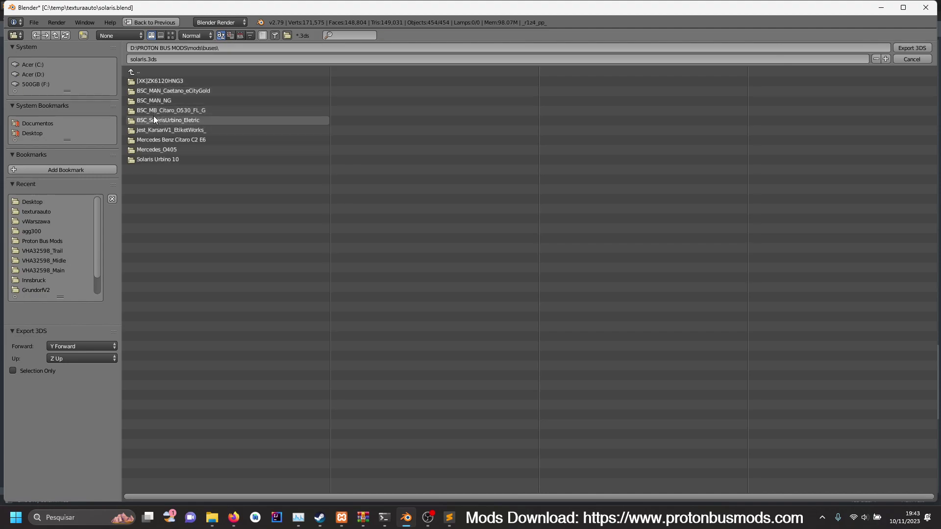
pyautogui.click(154, 118)
pyautogui.click(152, 81)
pyautogui.click(152, 81)
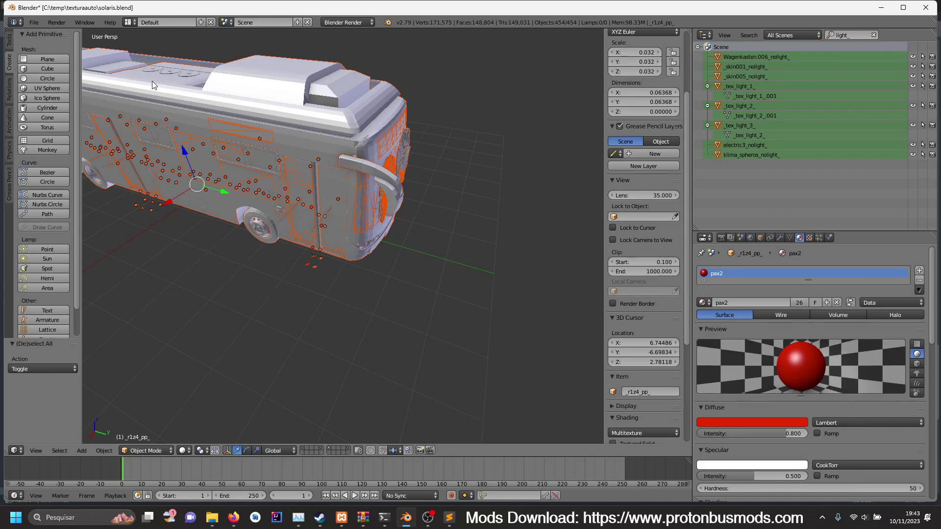
# - Switch to File Explorer and launch Proton Bus Simulator.exe from the Proton\PBSU V307 folder
pyautogui.moveTo(213, 522)
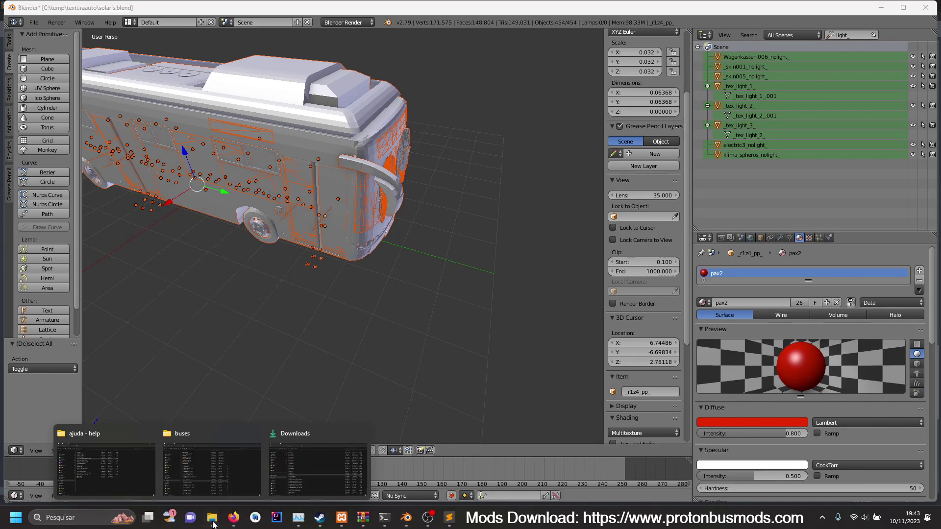
pyautogui.click(131, 480)
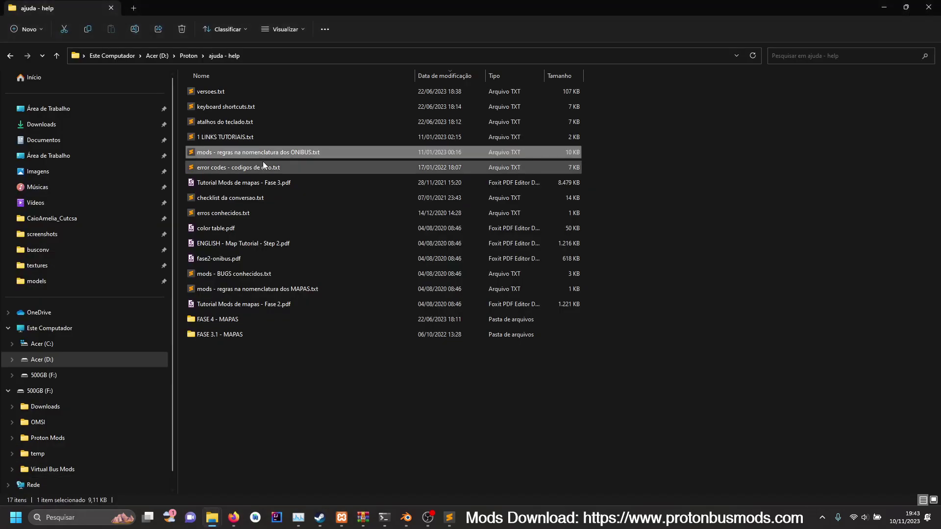
pyautogui.click(172, 54)
pyautogui.doubleClick(228, 153)
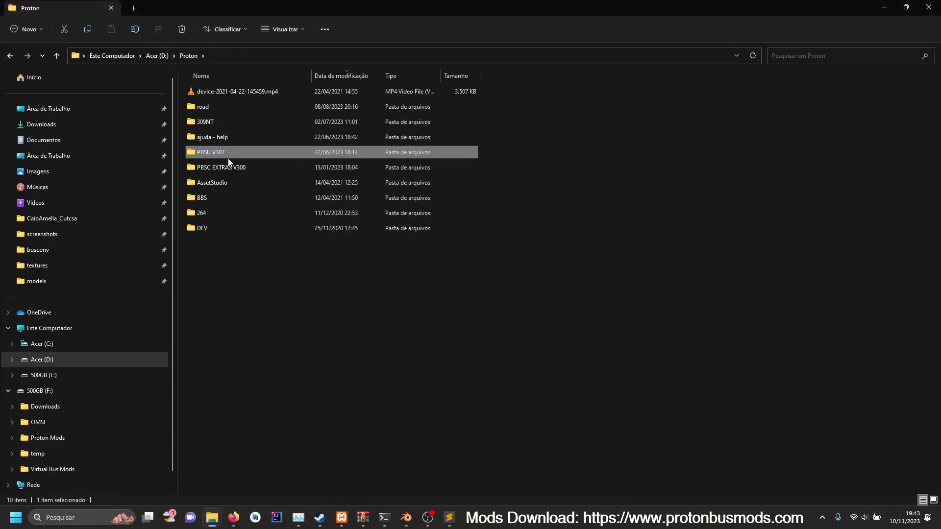
pyautogui.click(239, 213)
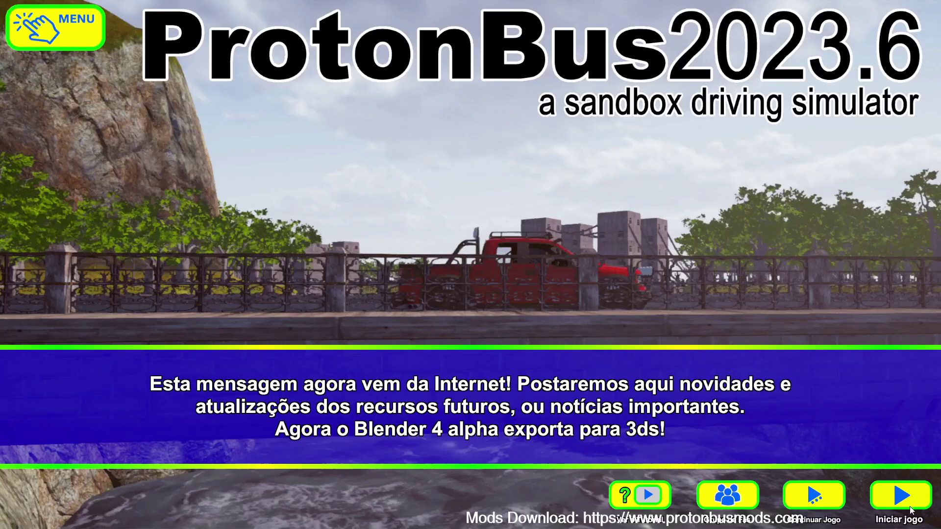
# - Start a game and choose the vehicle 'MOD BSC_SolarisUrbino_Eletric.ini'
pyautogui.click(900, 496)
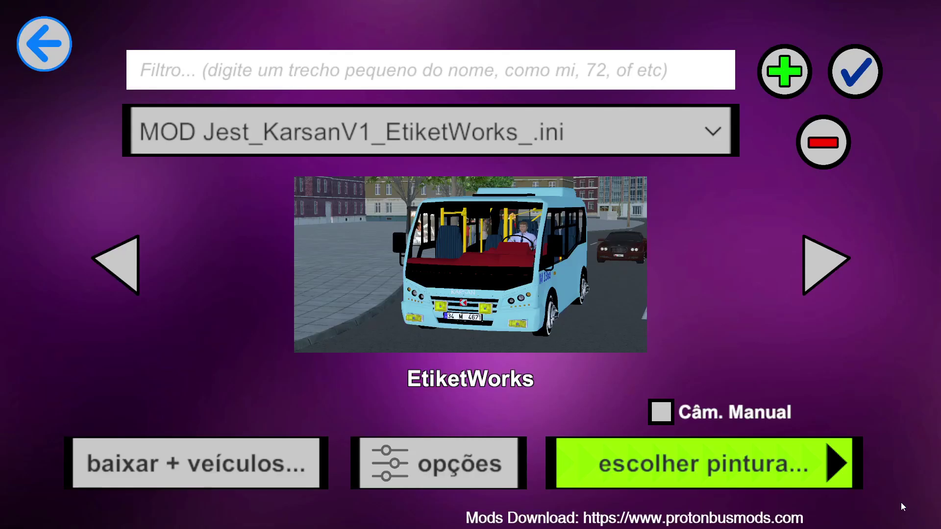
pyautogui.click(621, 122)
pyautogui.moveTo(725, 184); pyautogui.dragTo(734, 293)
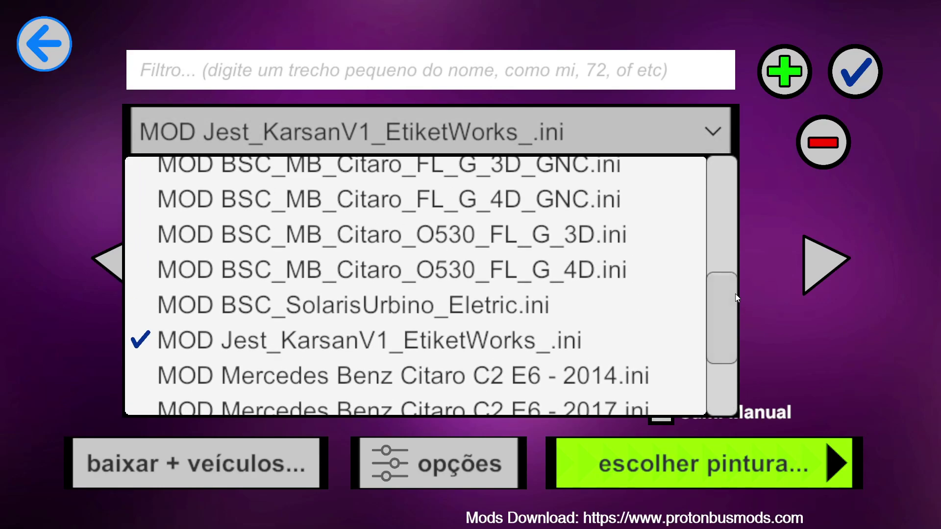
pyautogui.click(604, 290)
pyautogui.click(625, 123)
pyautogui.moveTo(726, 191); pyautogui.dragTo(725, 334)
pyautogui.click(593, 225)
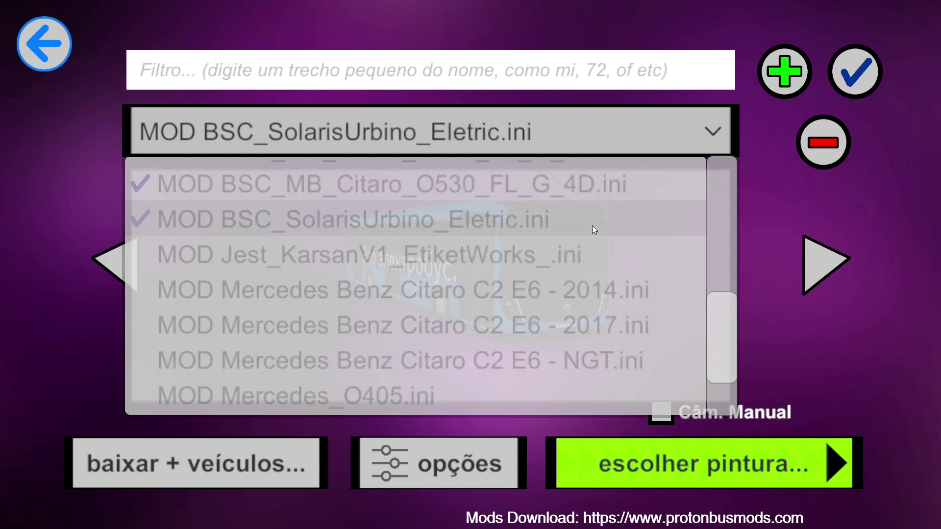
# - Accept the BVG_electric.txt skin and load the game on the TREINAMENTO map
pyautogui.click(688, 446)
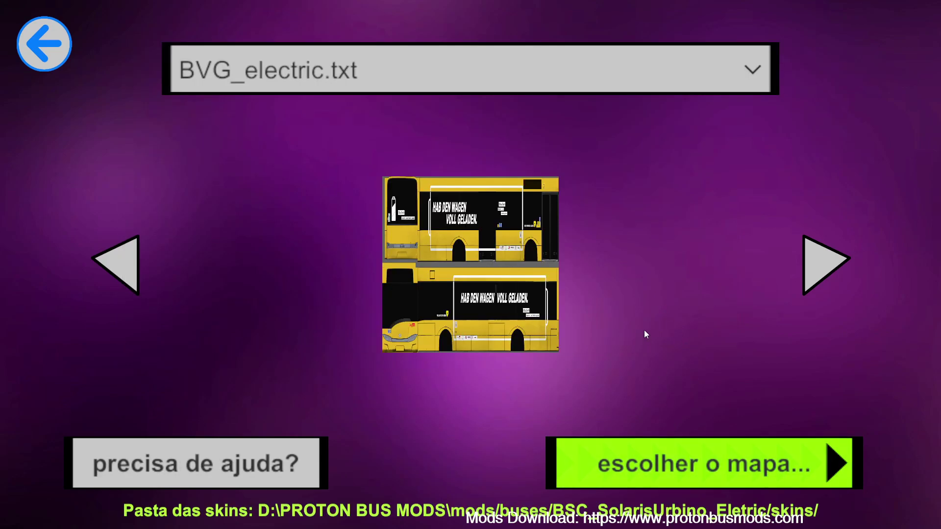
pyautogui.click(668, 451)
pyautogui.click(669, 451)
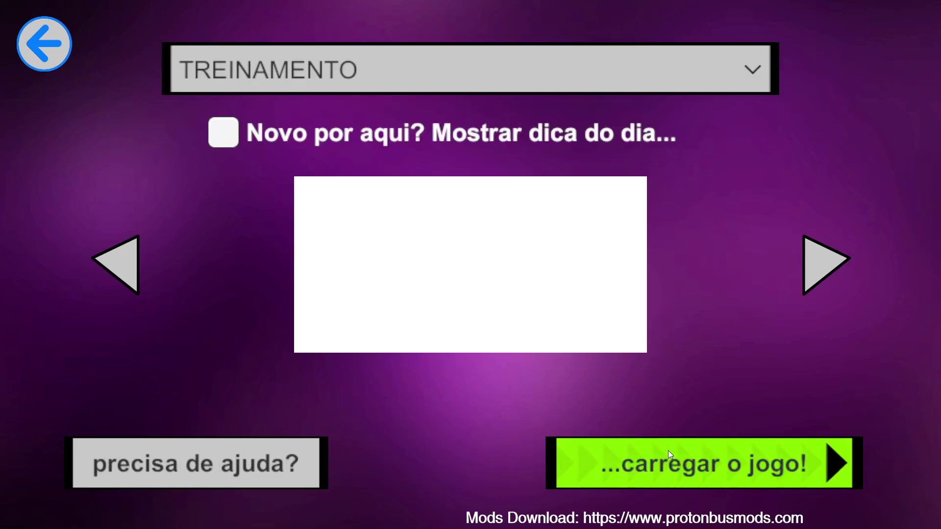
pyautogui.click(668, 451)
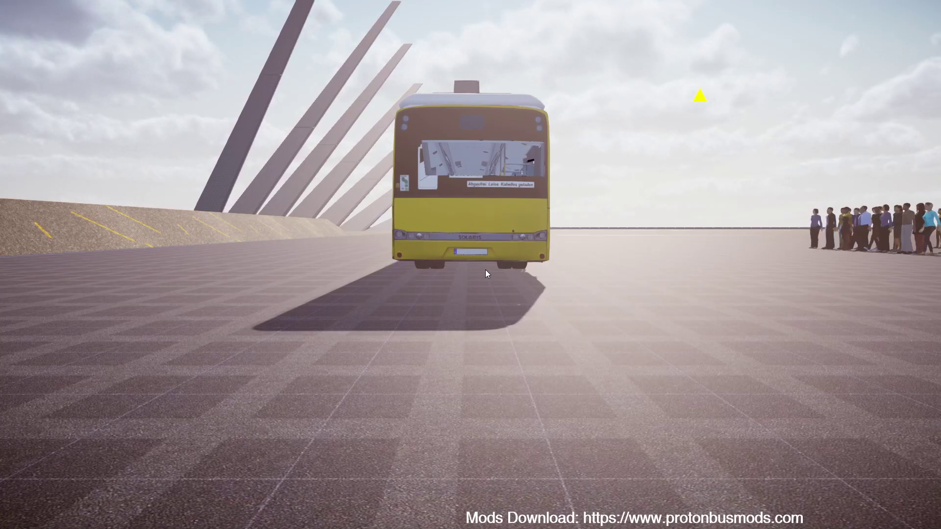
# - Examine from several outside angles how passengers board the bus through its open doors
pyautogui.moveTo(510, 251); pyautogui.dragTo(561, 266)
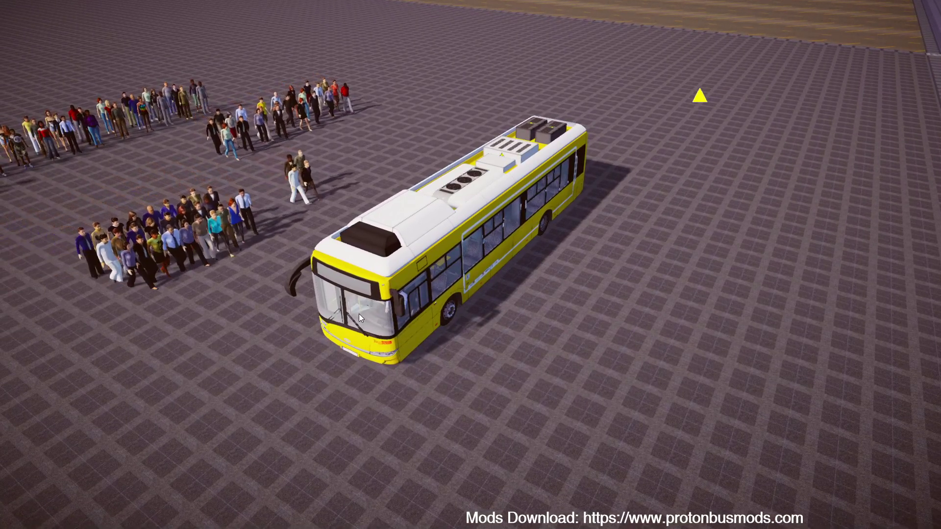
pyautogui.moveTo(359, 313); pyautogui.dragTo(344, 319)
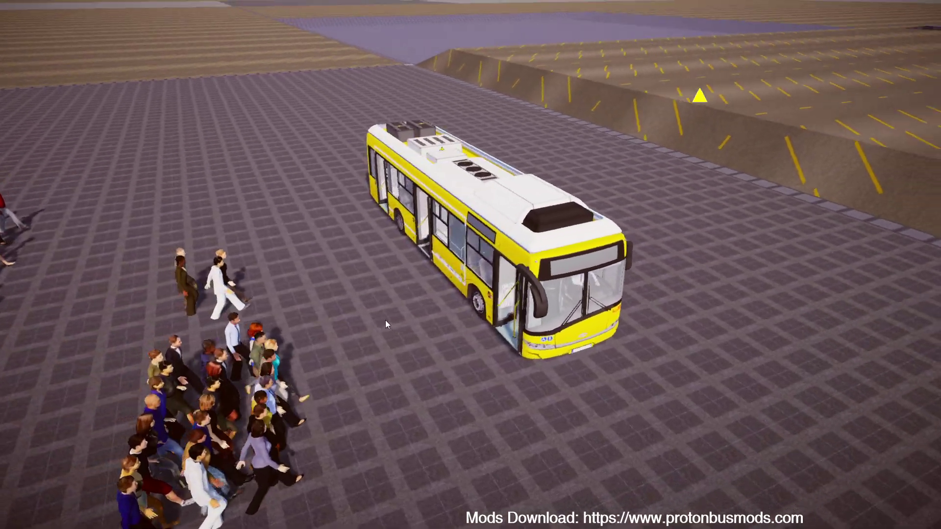
pyautogui.moveTo(385, 319); pyautogui.dragTo(395, 317)
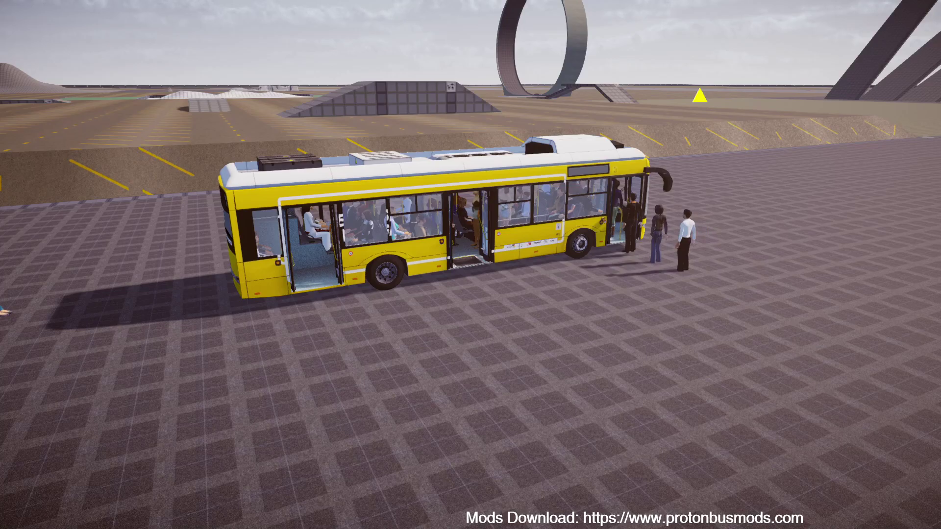
pyautogui.moveTo(540, 218); pyautogui.dragTo(520, 286, button='right')
pyautogui.moveTo(313, 186); pyautogui.dragTo(319, 407, button='right')
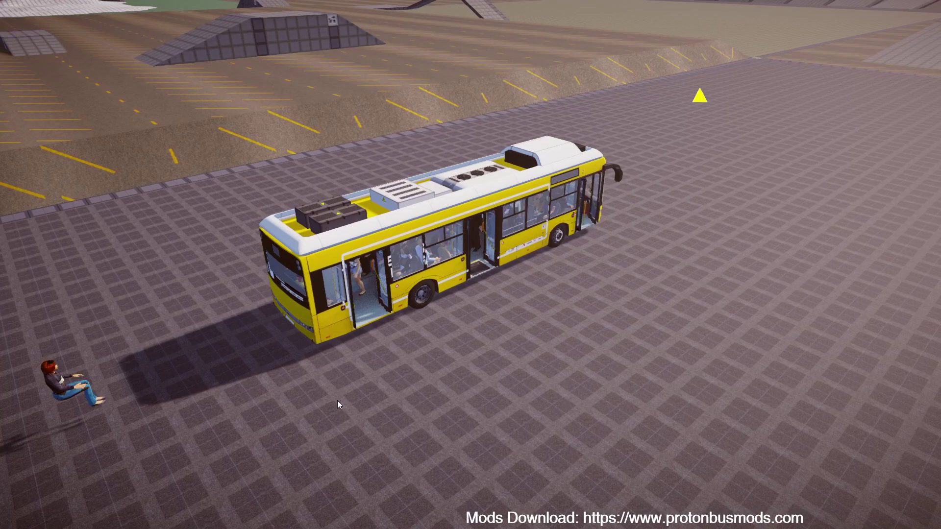
pyautogui.press('0')
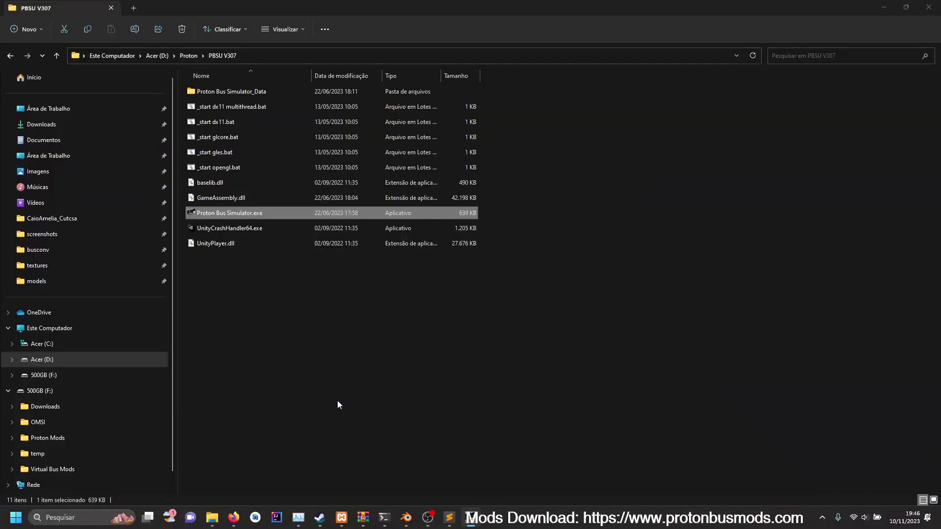
# - Switch to Blender and delete the stray seat marker '_sit_.021' outside the bus
pyautogui.click(406, 517)
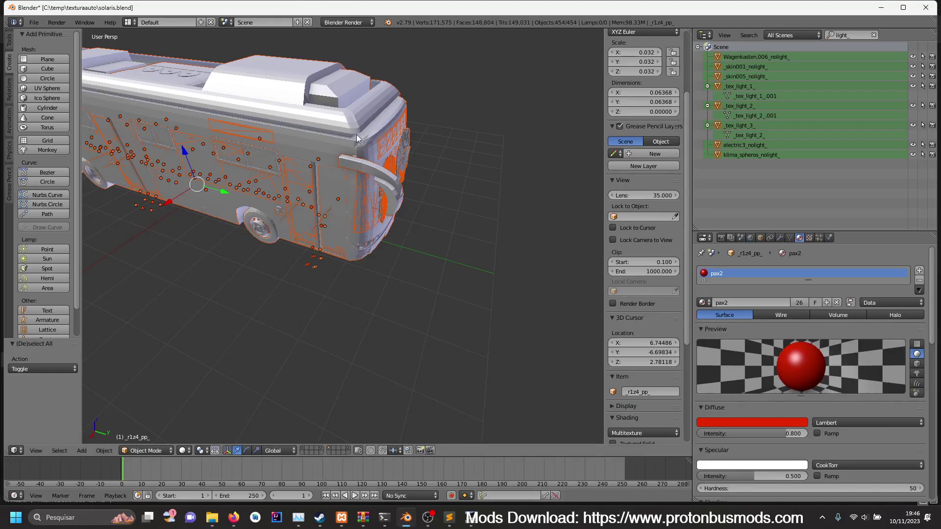
pyautogui.scroll(-5, 359, 146)
pyautogui.press('a')
pyautogui.scroll(6, 352, 268)
pyautogui.rightClick(323, 205)
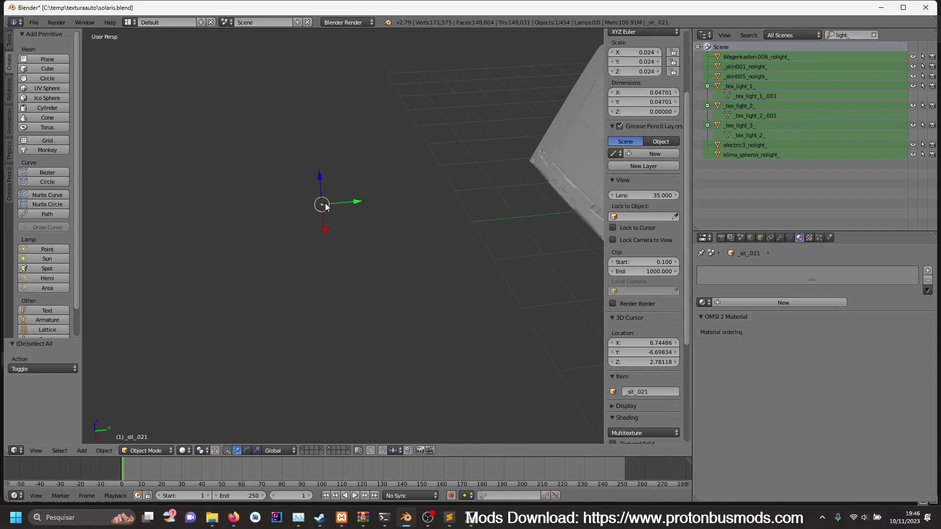
pyautogui.press('Delete')
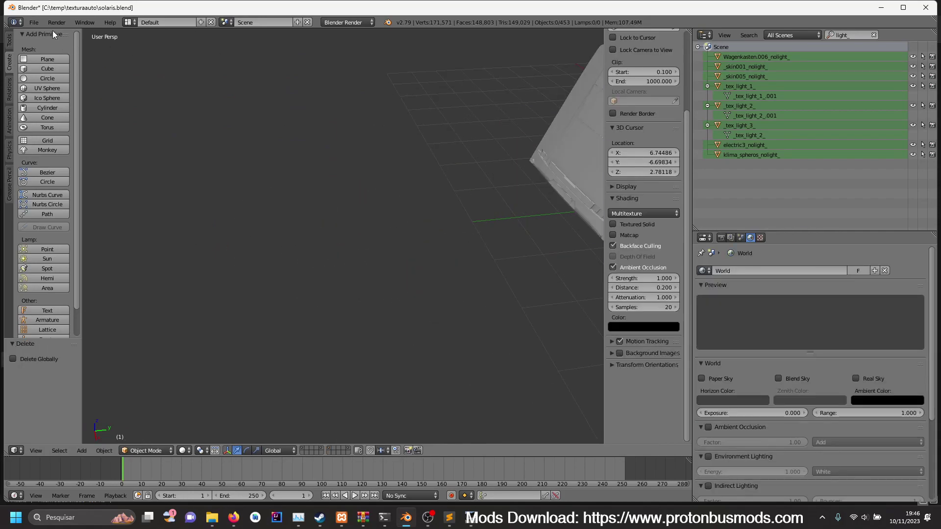
# - Export the corrected bus as 3D Studio, overwriting su12el.3ds in the mod's models folder
pyautogui.click(34, 22)
pyautogui.moveTo(95, 218)
pyautogui.click(181, 237)
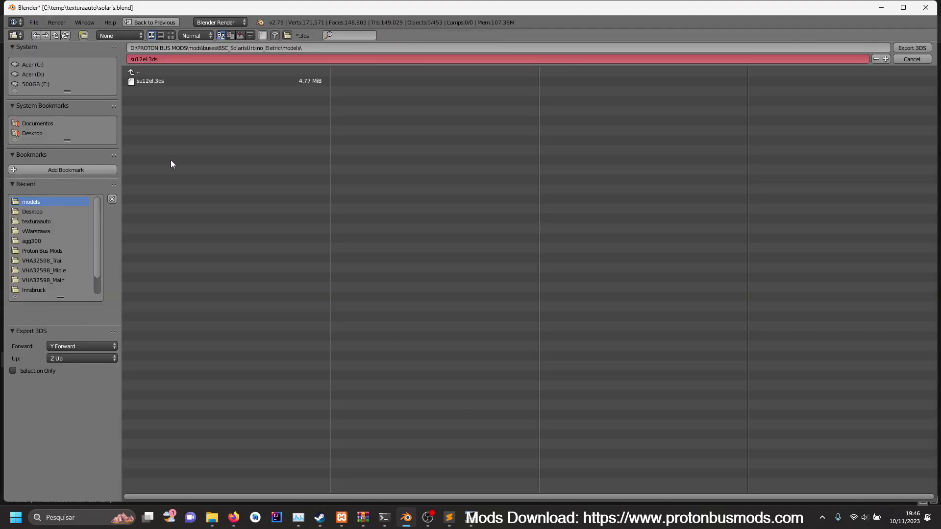
pyautogui.click(165, 81)
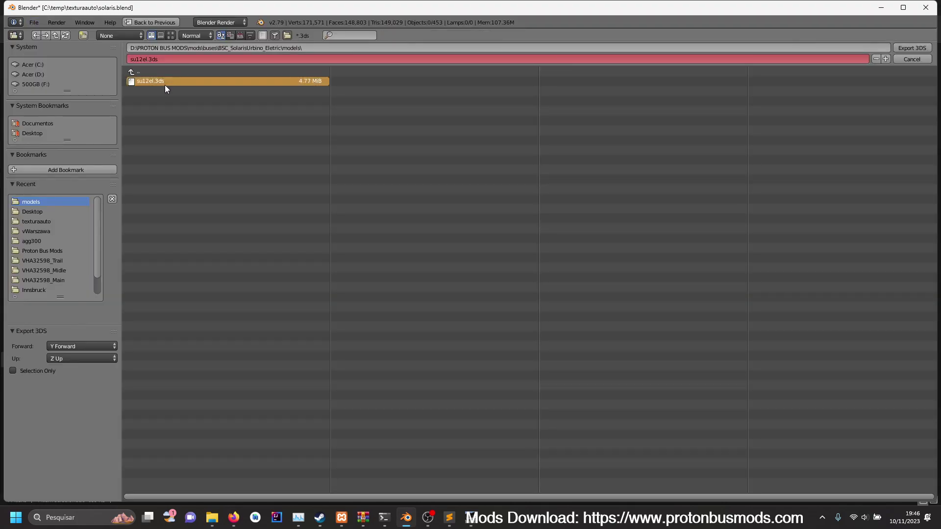
# - Switch back to Proton Bus and force the passengers to disembark with the vehicle option 'Forçar Desembarque'
pyautogui.click(472, 512)
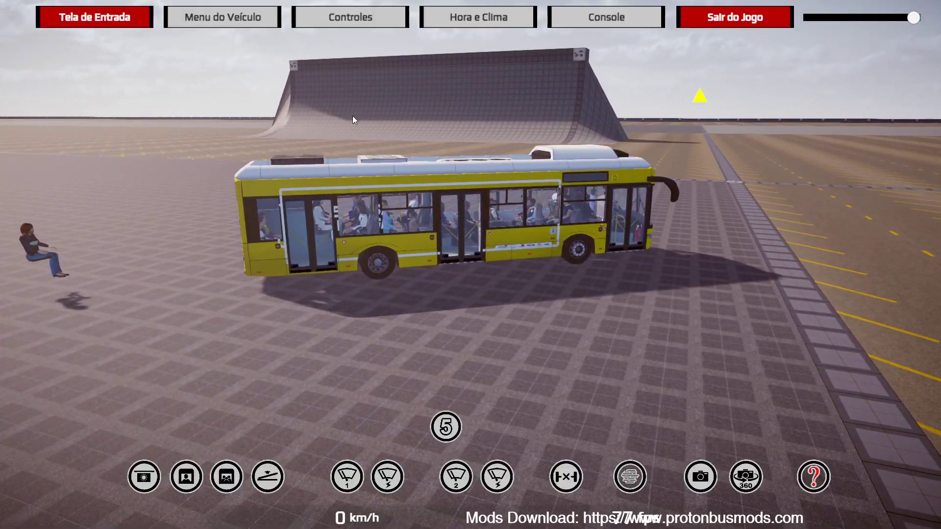
pyautogui.click(244, 18)
pyautogui.click(238, 74)
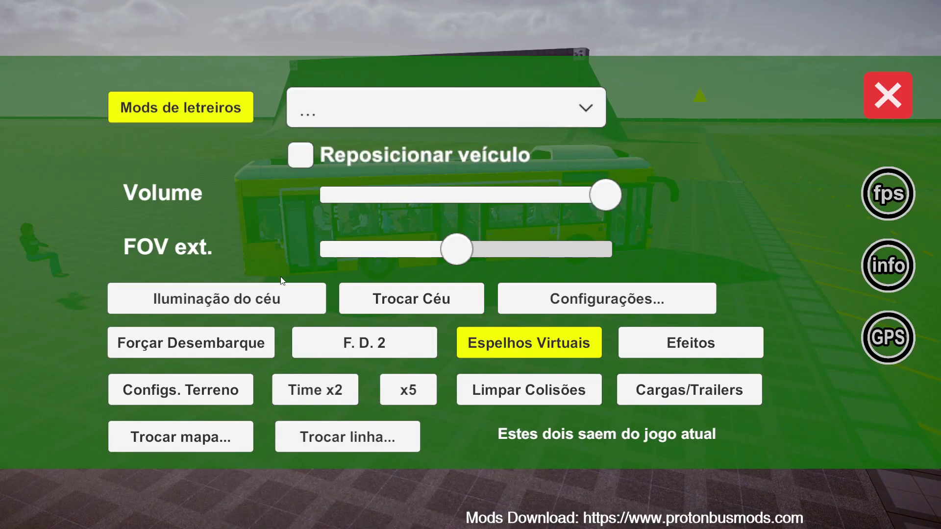
pyautogui.click(887, 94)
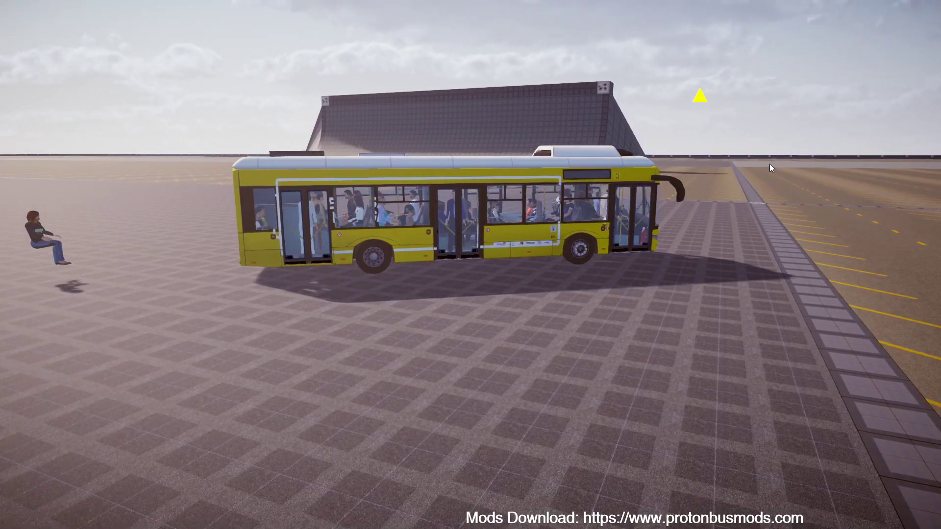
# - Examine from the bus's door side how passengers leave through the rear, middle and front doors
pyautogui.moveTo(717, 191); pyautogui.dragTo(606, 237)
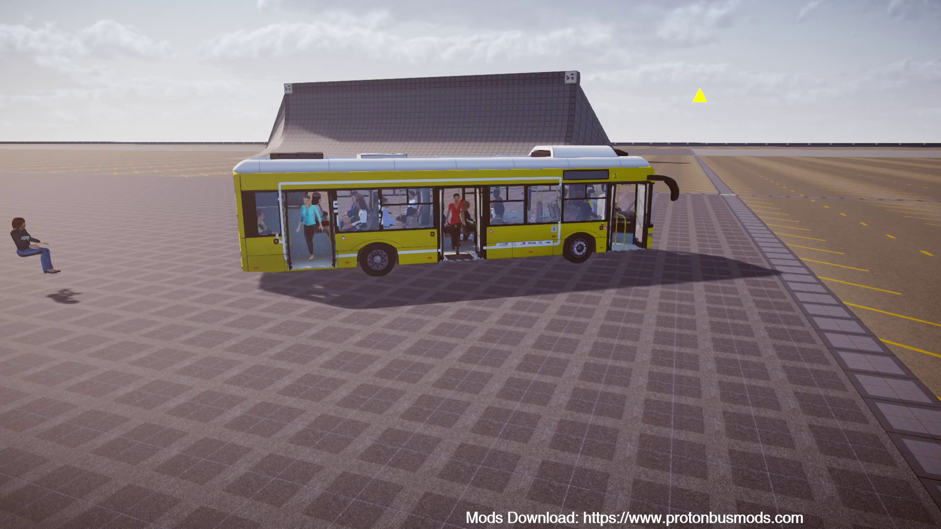
pyautogui.moveTo(490, 267); pyautogui.dragTo(463, 269)
pyautogui.press('Left')
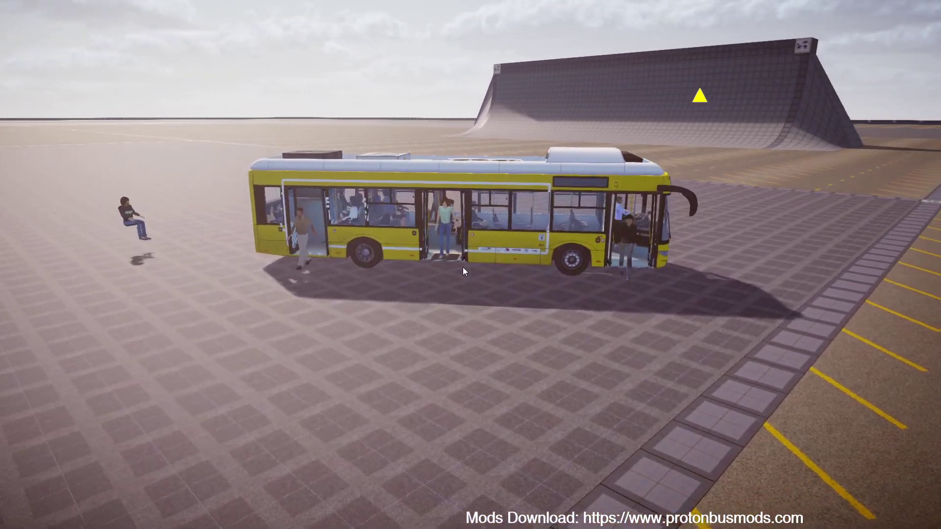
# - Keep watching the disembarking from several angles around the bus until the remaining passengers have left
pyautogui.press('Left')
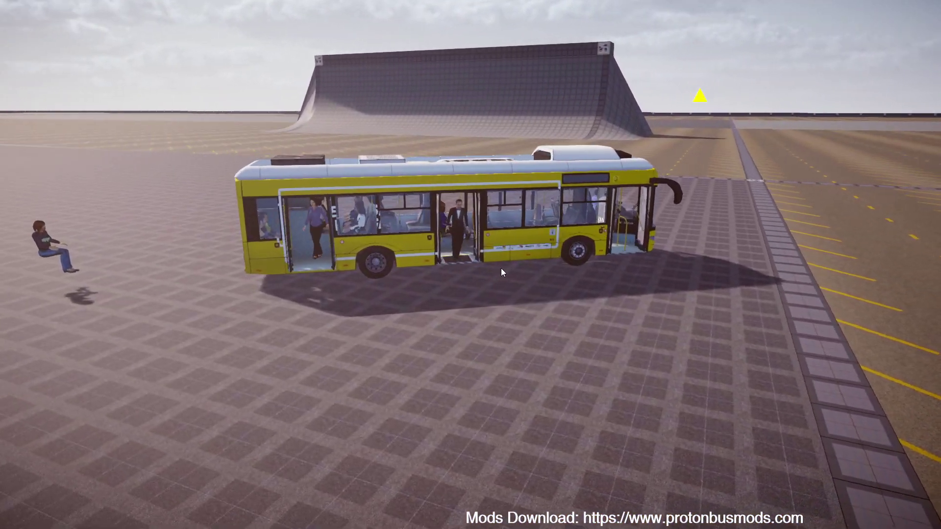
pyautogui.press('Right')
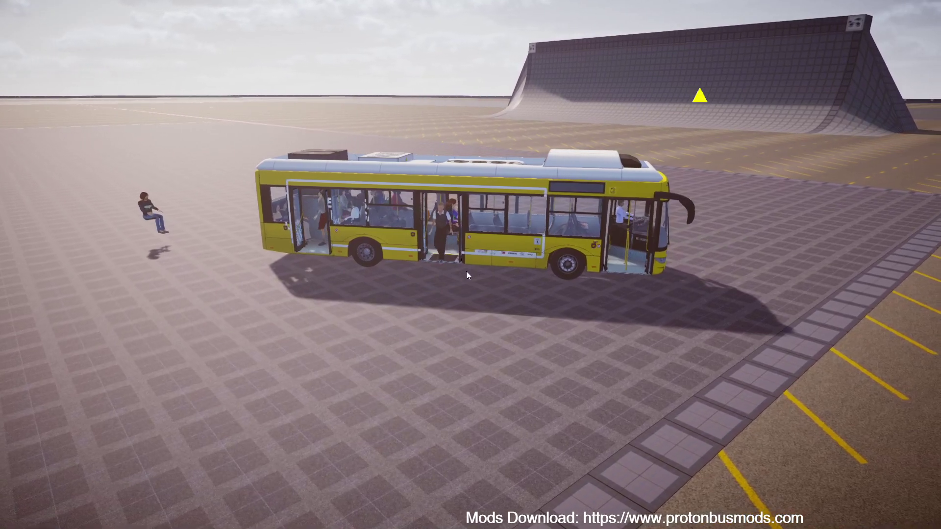
pyautogui.press('Right')
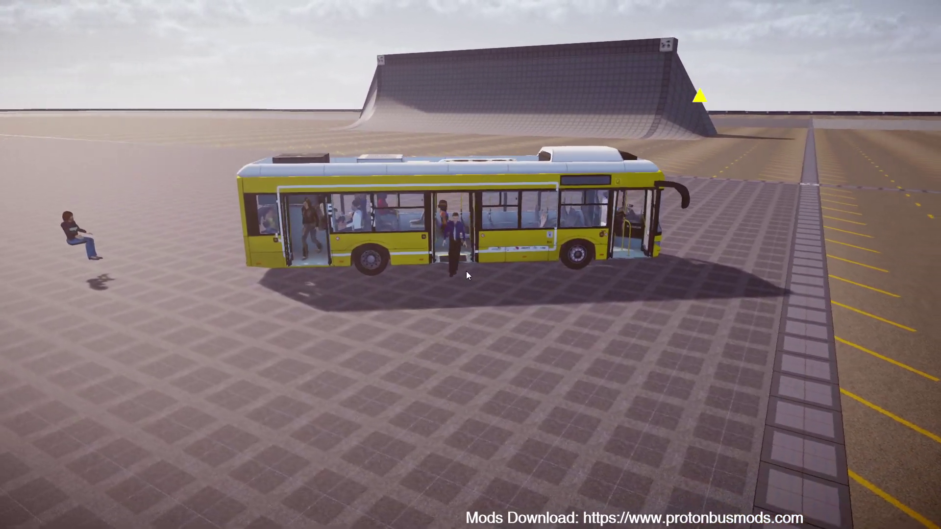
pyautogui.press('Left')
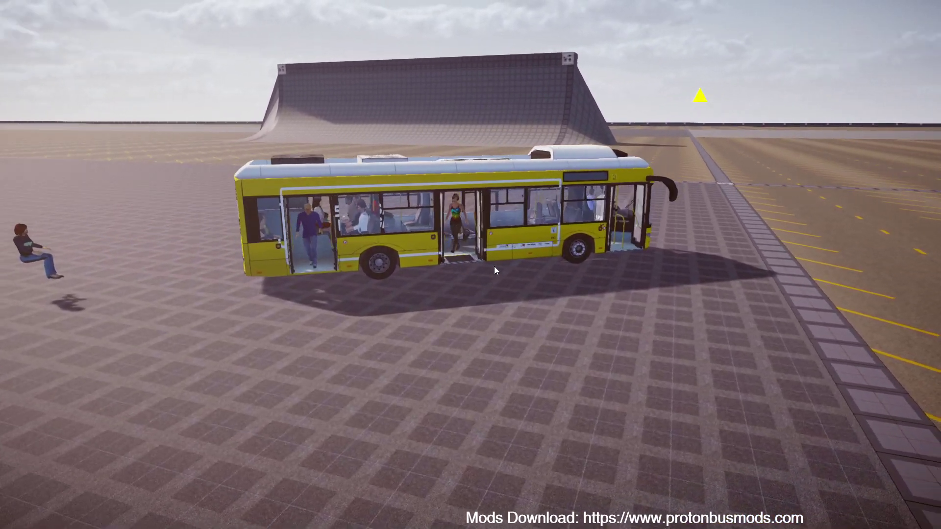
pyautogui.press('Left')
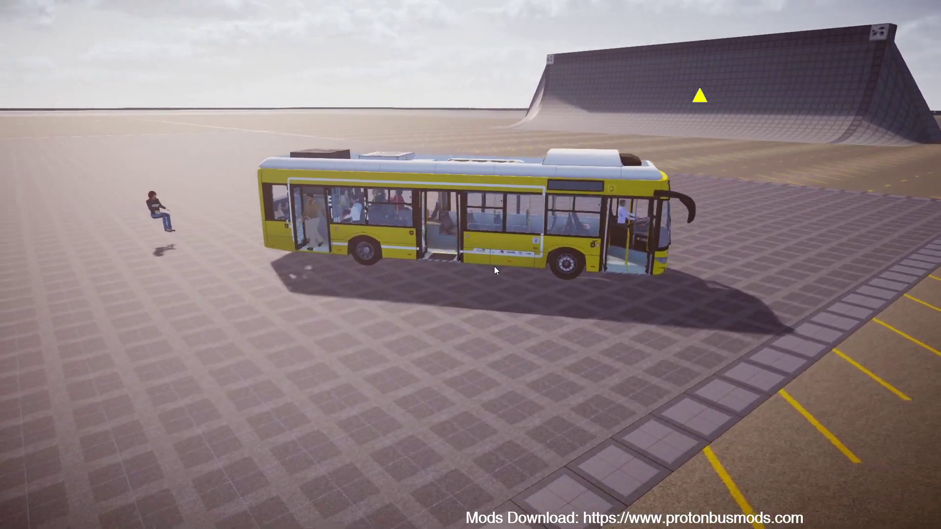
pyautogui.press('Right')
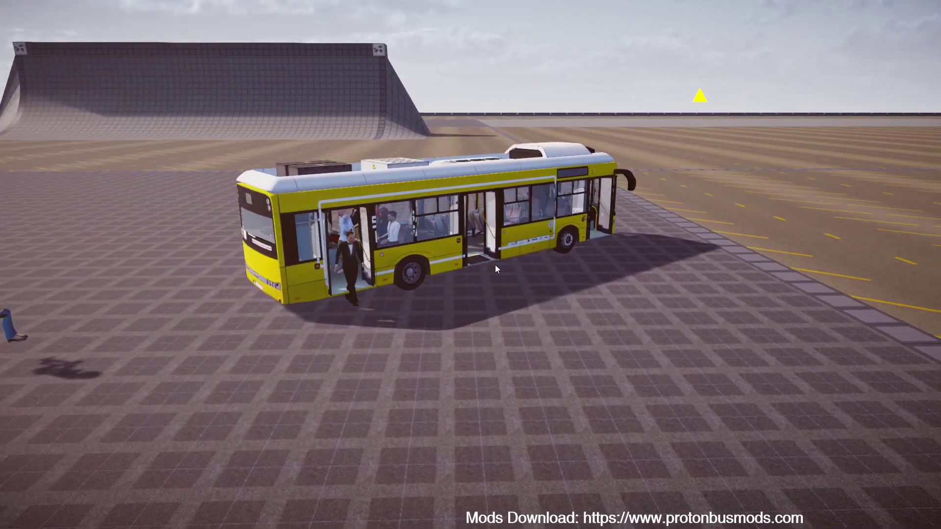
pyautogui.press('Left')
pyautogui.press('Left')
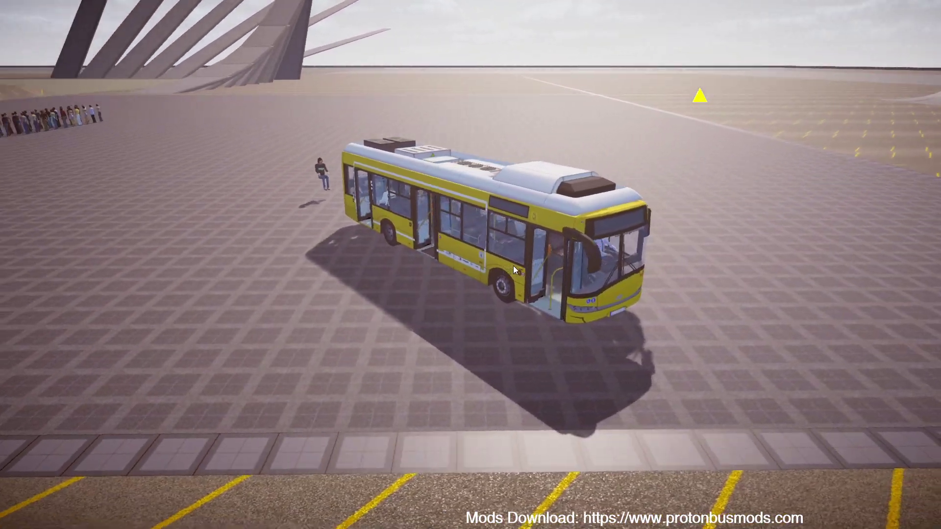
pyautogui.press('Right')
pyautogui.press('Right')
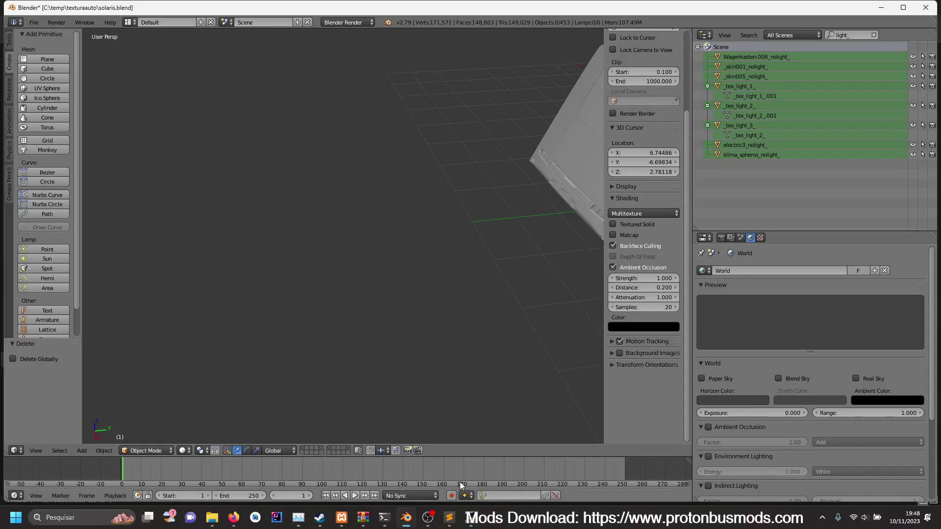
# - Switch to Blender and show the layer with the bus interior and its passenger markers in orthographic top view
pyautogui.click(406, 518)
pyautogui.click(405, 518)
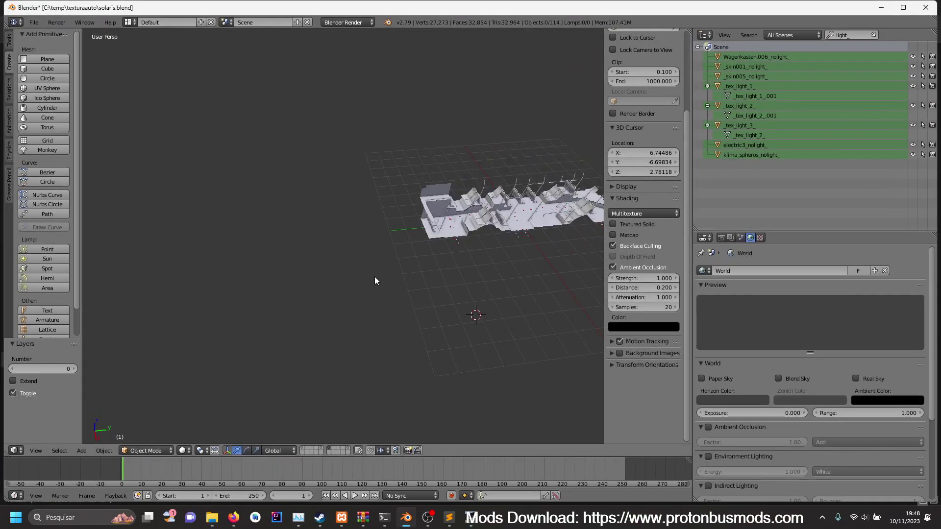
pyautogui.press('KP_7')
pyautogui.press('KP_5')
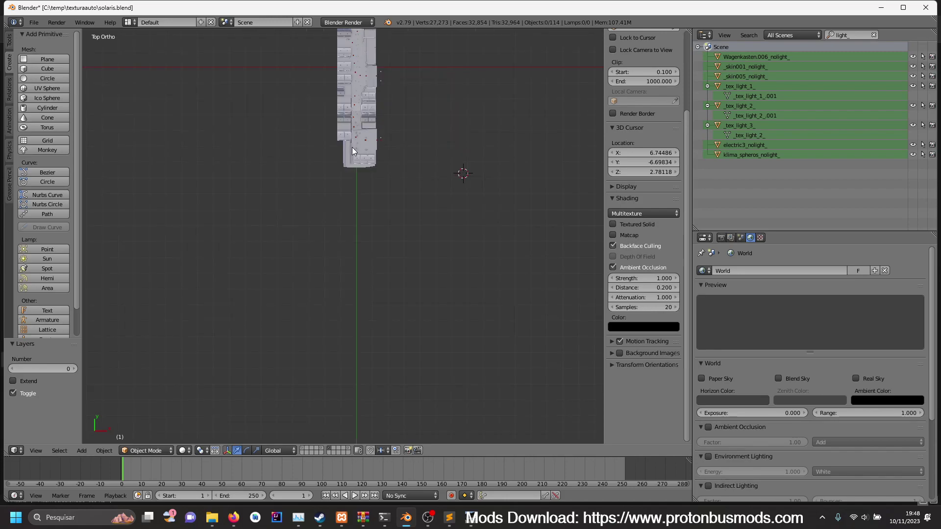
pyautogui.keyDown('shift'); pyautogui.moveTo(347, 69); pyautogui.dragTo(349, 226, button='middle'); pyautogui.keyUp('shift')
pyautogui.scroll(8, 342, 277)
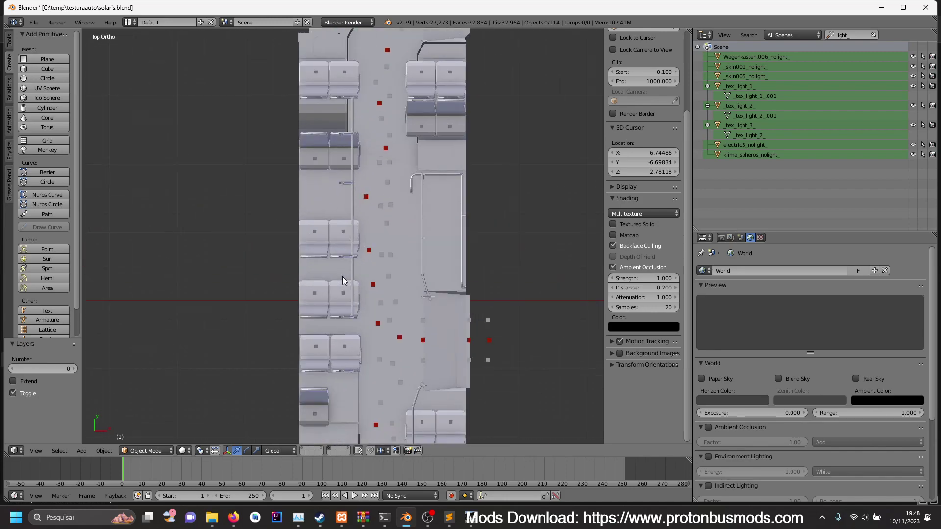
pyautogui.keyDown('shift'); pyautogui.moveTo(375, 215); pyautogui.dragTo(344, 242, button='middle'); pyautogui.keyUp('shift')
# - Look up the left-facing standing name in the Sublime Text naming rules, then duplicate a front aisle marker to the aisle's driver side as _stand_rot-90_
pyautogui.click(449, 517)
pyautogui.scroll(3, 123, 250)
pyautogui.scroll(-5, 123, 250)
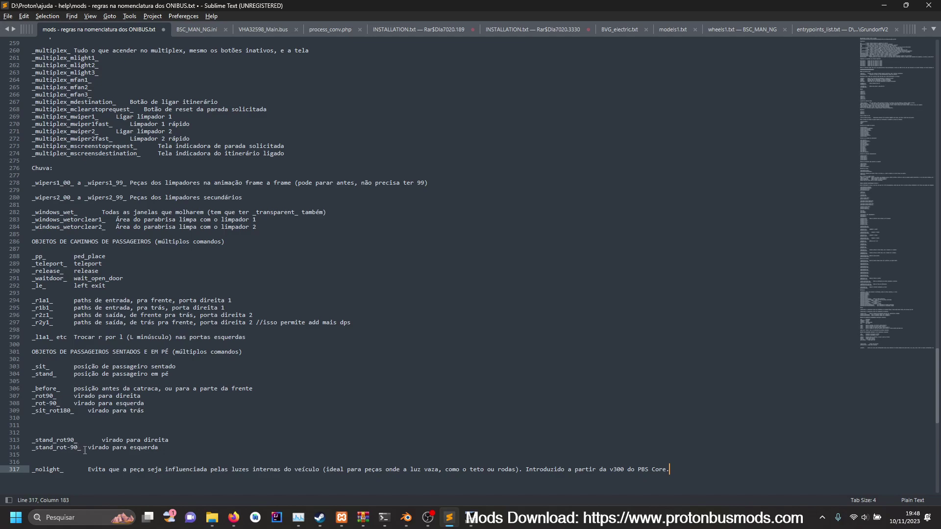
pyautogui.hotkey('alt', 'Tab')
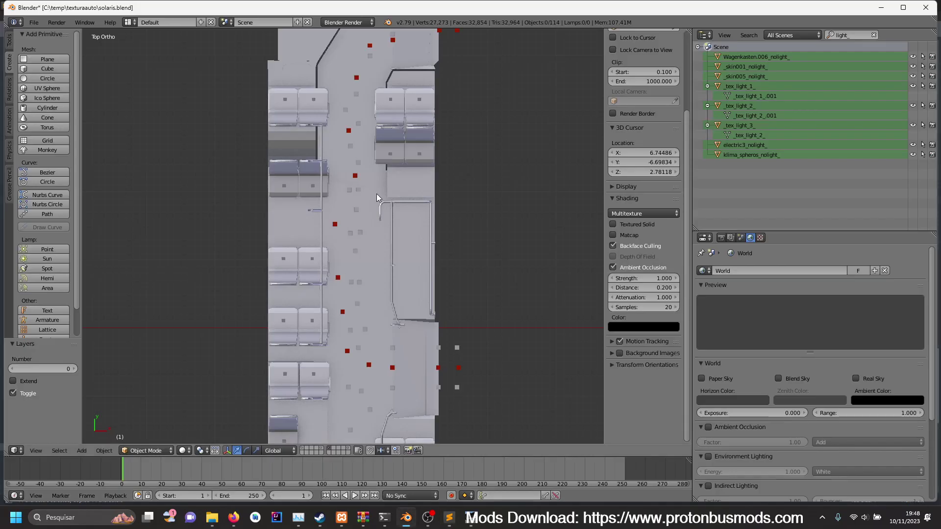
pyautogui.scroll(2, 366, 219)
pyautogui.keyDown('shift'); pyautogui.moveTo(367, 219); pyautogui.dragTo(358, 318, button='middle'); pyautogui.keyUp('shift')
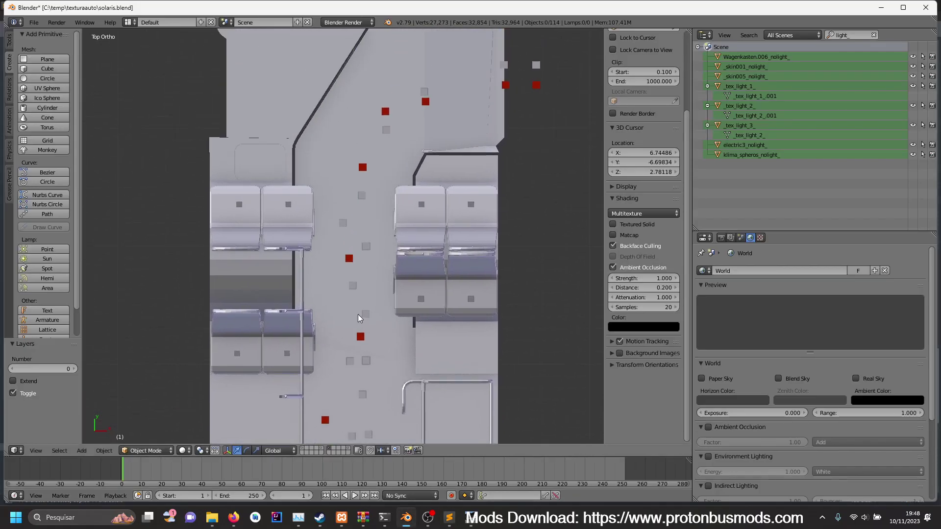
pyautogui.rightClick(363, 200)
pyautogui.click(329, 199)
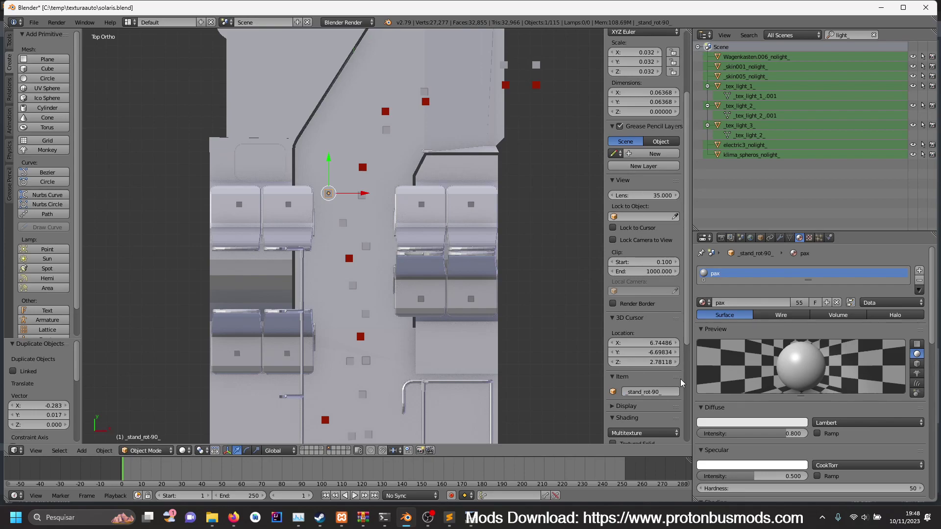
# - Place copies of the _stand_rot-90_ marker along the aisle's edge opposite the doors, from the front seats back to the raised rear floor
pyautogui.press('g')
pyautogui.click(365, 293)
pyautogui.hotkey('shift', 'd')
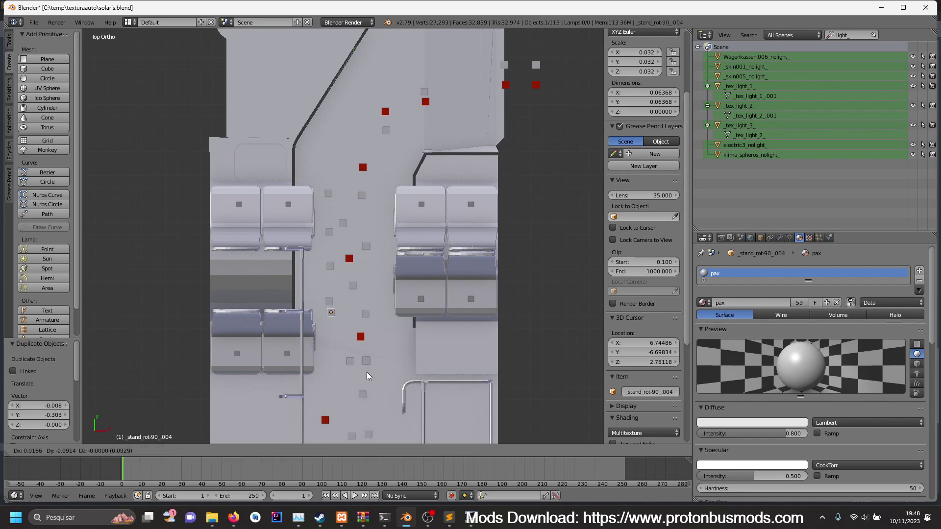
pyautogui.click(367, 372)
pyautogui.hotkey('shift', 'd')
pyautogui.click(370, 382)
pyautogui.keyDown('shift'); pyautogui.moveTo(370, 382); pyautogui.dragTo(392, 227, button='middle'); pyautogui.keyUp('shift')
pyautogui.hotkey('shift', 'd')
pyautogui.click(391, 255)
pyautogui.hotkey('shift', 'd')
pyautogui.click(393, 272)
pyautogui.hotkey('shift', 'd')
pyautogui.click(396, 324)
pyautogui.hotkey('shift', 'd')
pyautogui.click(394, 365)
pyautogui.keyDown('shift'); pyautogui.moveTo(397, 343); pyautogui.dragTo(410, 221, button='middle'); pyautogui.keyUp('shift')
pyautogui.hotkey('shift', 'd')
pyautogui.click(409, 289)
pyautogui.keyDown('shift'); pyautogui.moveTo(408, 290); pyautogui.dragTo(419, 191, button='middle'); pyautogui.keyUp('shift')
pyautogui.hotkey('shift', 'd')
pyautogui.click(425, 251)
pyautogui.hotkey('shift', 'd')
pyautogui.click(422, 294)
pyautogui.hotkey('shift', 'd')
pyautogui.click(423, 348)
pyautogui.keyDown('shift'); pyautogui.moveTo(424, 349); pyautogui.dragTo(436, 198, button='middle'); pyautogui.keyUp('shift')
pyautogui.hotkey('shift', 'd')
pyautogui.click(438, 217)
pyautogui.hotkey('shift', 'd')
pyautogui.click(436, 257)
pyautogui.hotkey('shift', 'd')
pyautogui.click(434, 296)
pyautogui.keyDown('shift'); pyautogui.moveTo(434, 296); pyautogui.dragTo(446, 175, button='middle'); pyautogui.keyUp('shift')
pyautogui.hotkey('shift', 'd')
pyautogui.click(446, 206)
pyautogui.hotkey('shift', 'd')
pyautogui.click(448, 250)
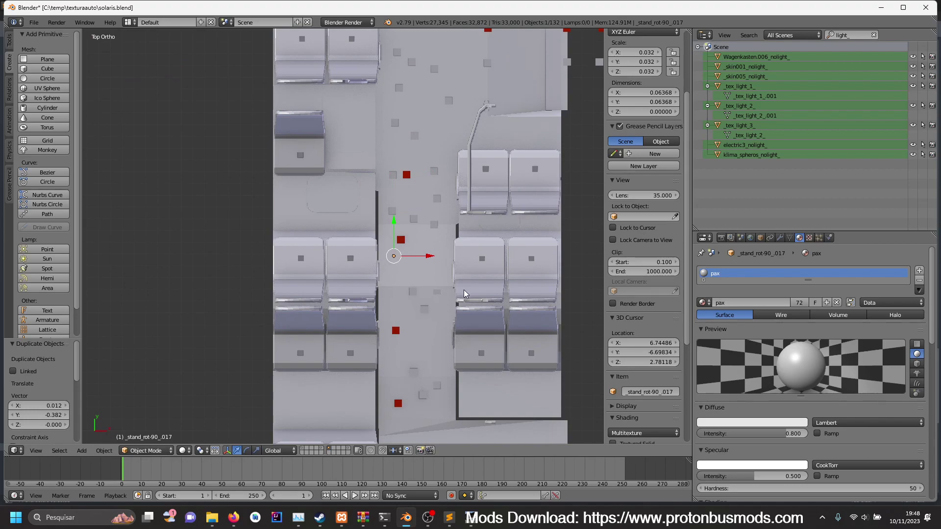
pyautogui.hotkey('shift', 'd')
pyautogui.click(464, 333)
pyautogui.keyDown('shift'); pyautogui.moveTo(463, 330); pyautogui.dragTo(461, 274, button='middle'); pyautogui.keyUp('shift')
pyautogui.hotkey('shift', 'd')
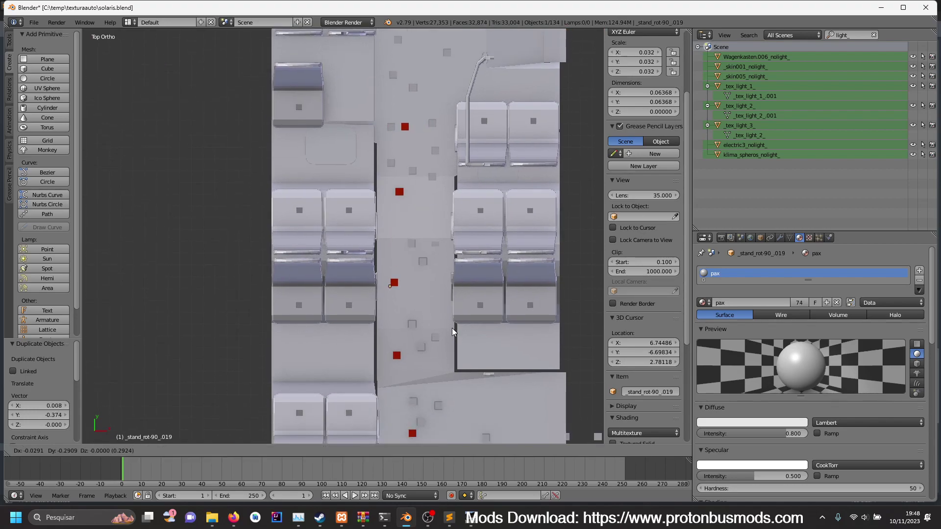
pyautogui.click(457, 349)
# - Raise the three rearmost _stand_rot-90_ copies along Z by 0.017, 0.034 and 0.022, working from back to front
pyautogui.moveTo(455, 348); pyautogui.dragTo(422, 314, button='middle')
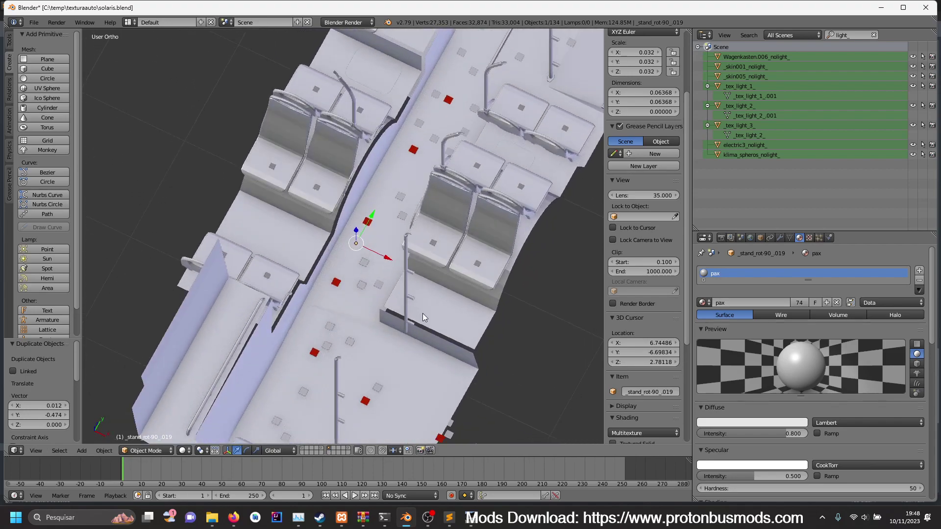
pyautogui.press('g')
pyautogui.press('z')
pyautogui.click(424, 304)
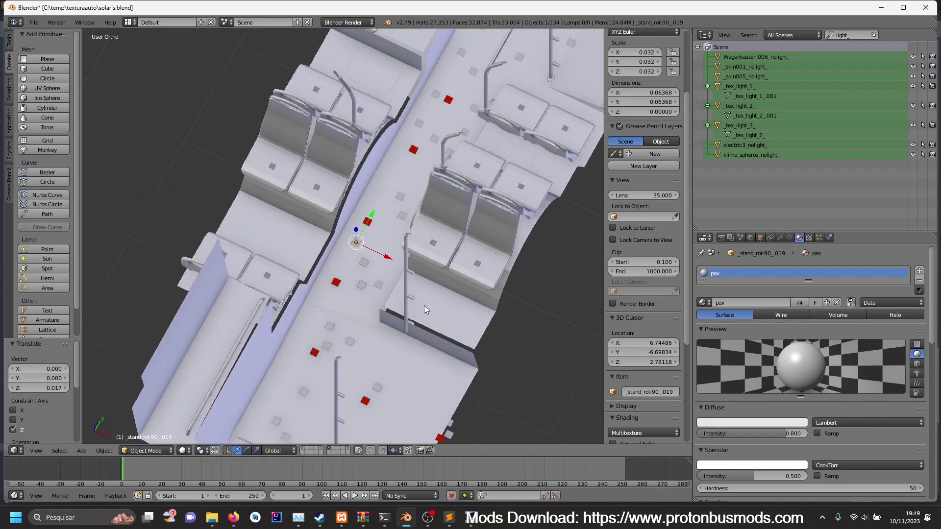
pyautogui.press('z')
pyautogui.press('z')
pyautogui.press('g')
pyautogui.press('z')
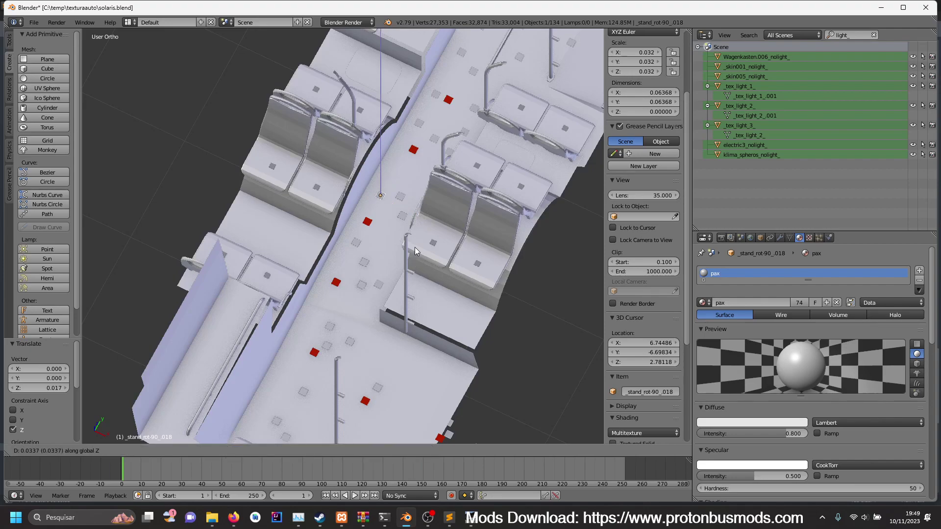
pyautogui.click(414, 246)
pyautogui.press('z')
pyautogui.rightClick(402, 163)
pyautogui.press('z')
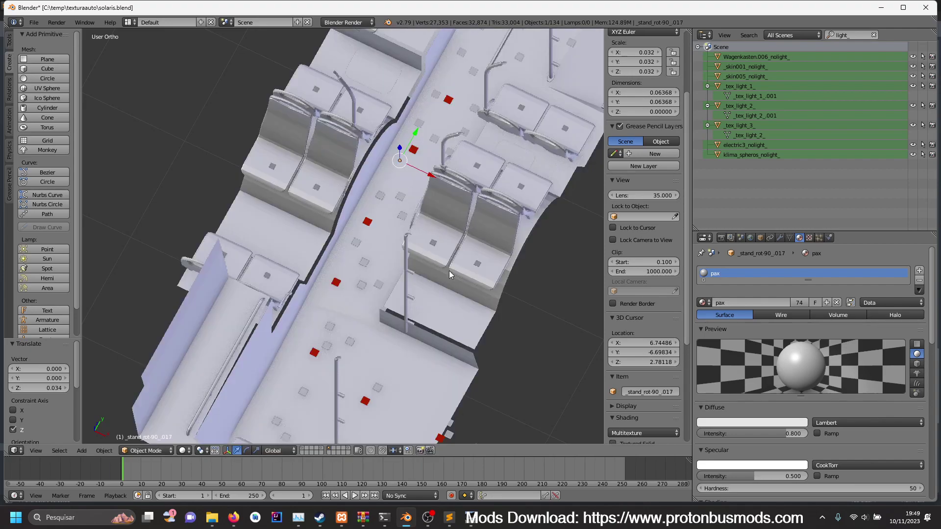
pyautogui.press('g')
pyautogui.press('z')
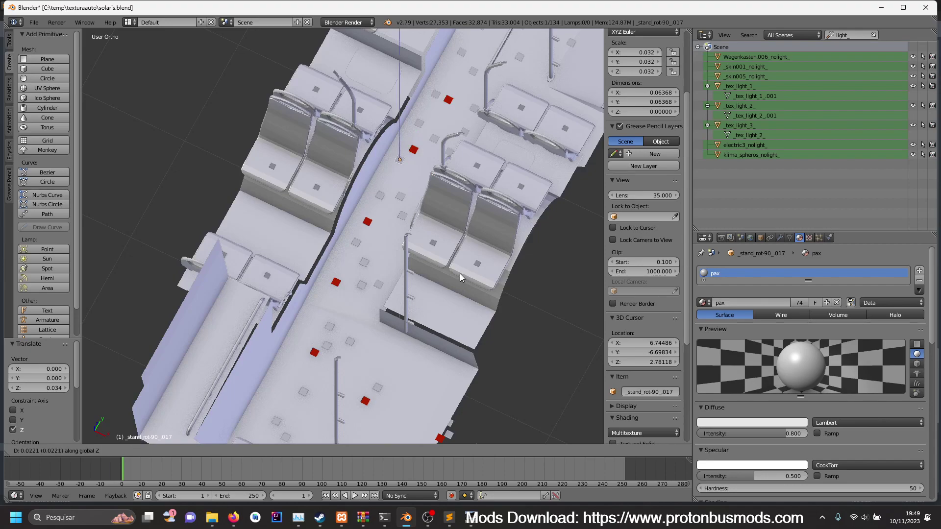
pyautogui.click(460, 274)
# - Add four more _stand_rot-90_ copies along the same aisle edge, through the rear door area towards the back bench
pyautogui.press('KP_7')
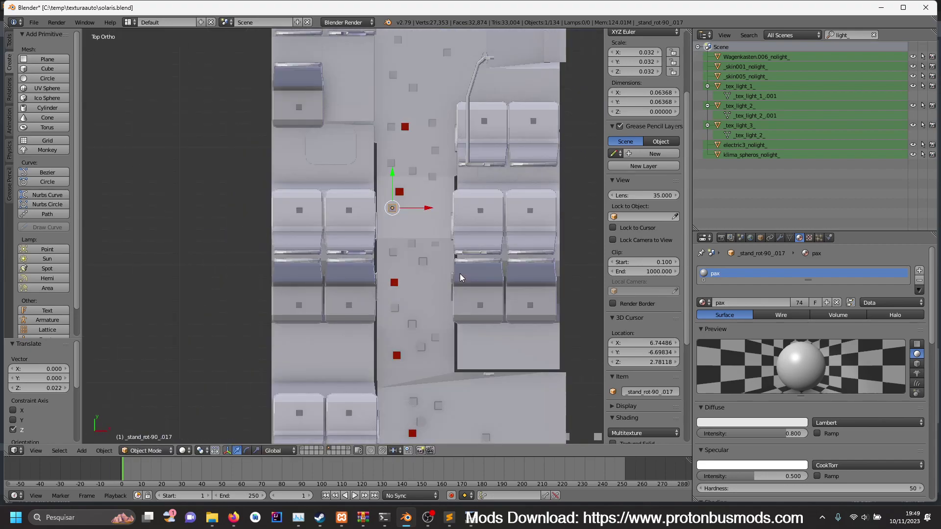
pyautogui.scroll(-2, 394, 309)
pyautogui.keyDown('shift'); pyautogui.moveTo(393, 337); pyautogui.dragTo(395, 254, button='middle'); pyautogui.keyUp('shift')
pyautogui.hotkey('shift', 'd')
pyautogui.click(395, 302)
pyautogui.hotkey('shift', 'd')
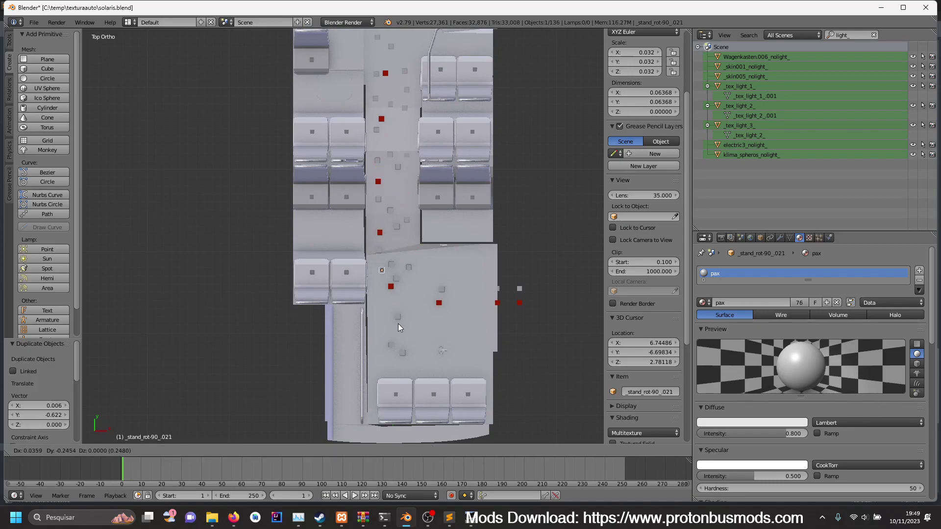
pyautogui.click(401, 351)
pyautogui.hotkey('shift', 'd')
pyautogui.click(399, 376)
pyautogui.hotkey('shift', 'd')
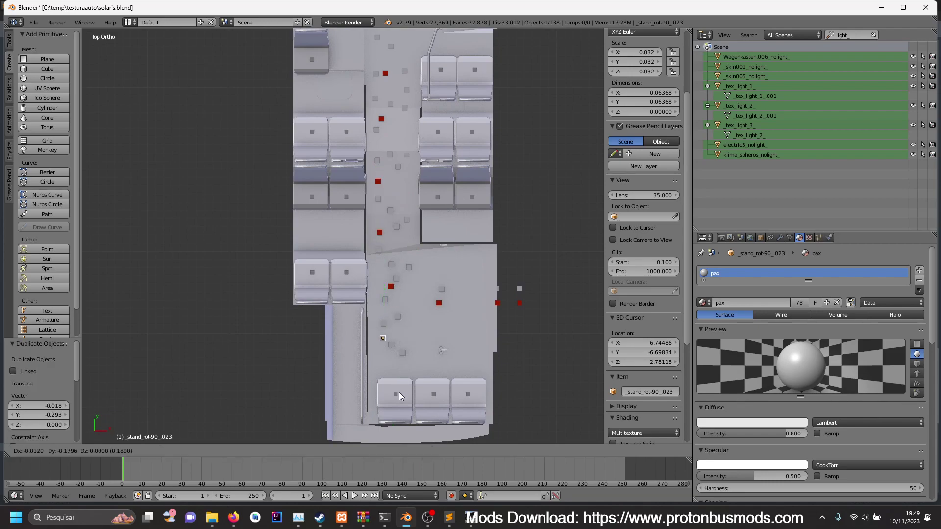
pyautogui.click(398, 410)
# - Duplicate the foremost _stand_rot-90_ marker to the aisle's door side and rename it _stand_rot90_ using the right-facing name from the naming rules
pyautogui.keyDown('shift'); pyautogui.scroll(9, 439, 346); pyautogui.keyUp('shift')
pyautogui.keyDown('shift'); pyautogui.scroll(6, 408, 209); pyautogui.keyUp('shift')
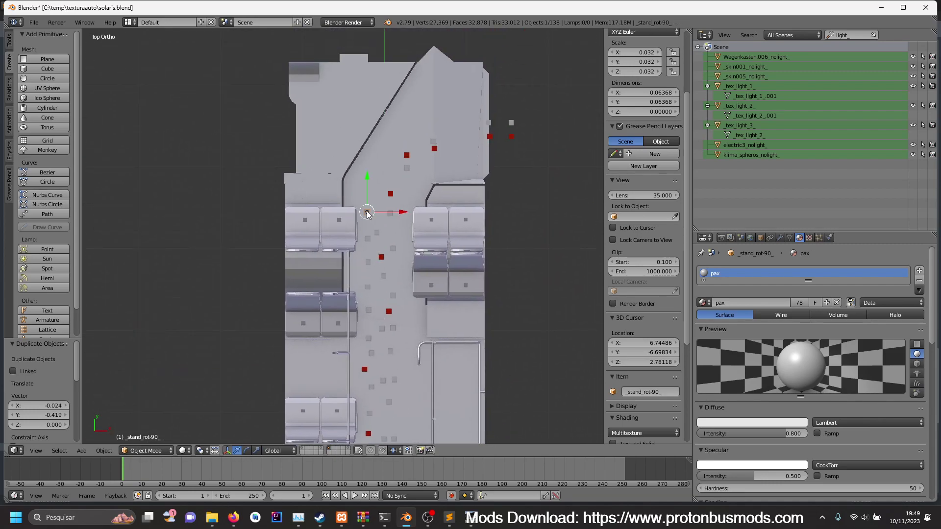
pyautogui.hotkey('shift', 'd')
pyautogui.click(389, 222)
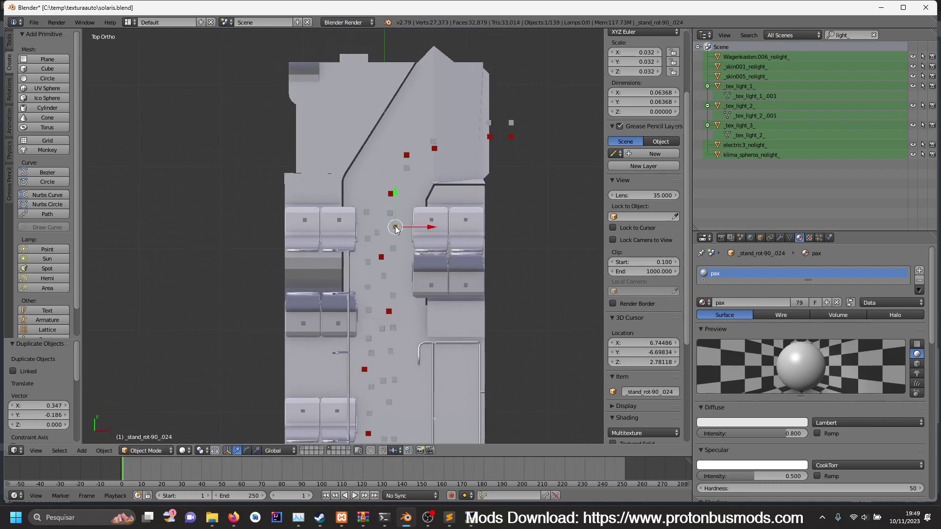
pyautogui.hotkey('alt', 'Tab')
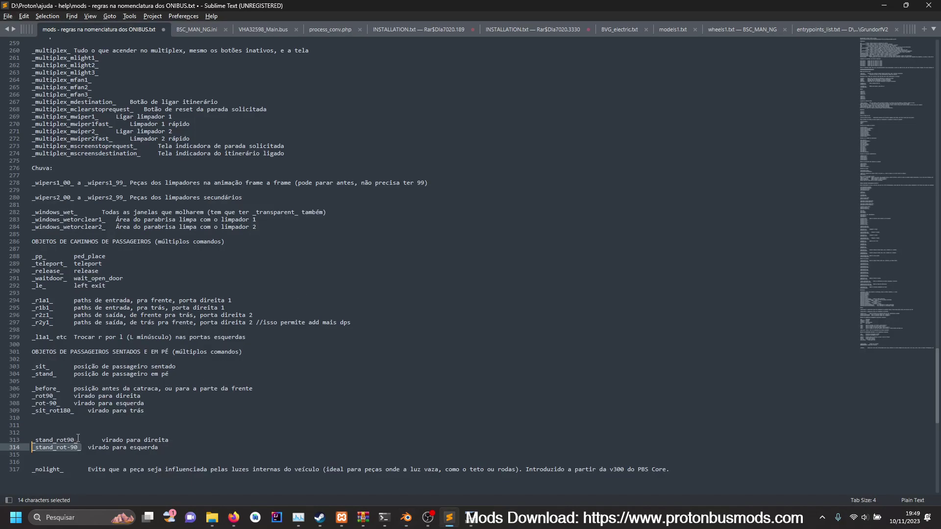
pyautogui.moveTo(77, 439); pyautogui.dragTo(14, 443)
pyautogui.hotkey('alt', 'Tab')
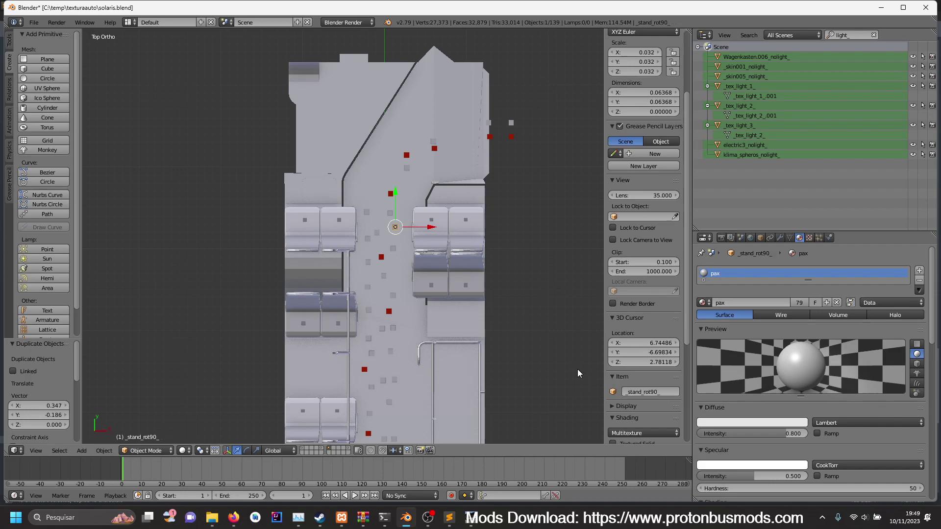
# - Place copies of the _stand_rot90_ marker along the aisle's door side, from the front seats past the middle door to the rear seats
pyautogui.scroll(2, 473, 327)
pyautogui.hotkey('shift', 'd')
pyautogui.click(472, 362)
pyautogui.hotkey('shift', 'd')
pyautogui.click(484, 433)
pyautogui.keyDown('shift'); pyautogui.moveTo(485, 395); pyautogui.dragTo(471, 263, button='middle'); pyautogui.keyUp('shift')
pyautogui.hotkey('shift', 'd')
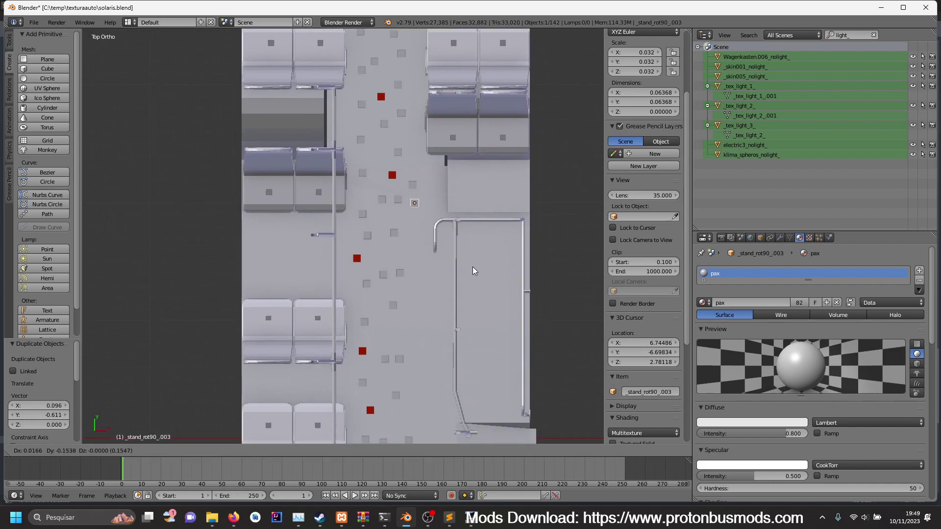
pyautogui.click(475, 288)
pyautogui.hotkey('shift', 'd')
pyautogui.click(472, 339)
pyautogui.hotkey('shift', 'd')
pyautogui.click(468, 388)
pyautogui.keyDown('shift'); pyautogui.moveTo(468, 388); pyautogui.dragTo(440, 215, button='middle'); pyautogui.keyUp('shift')
pyautogui.hotkey('shift', 'd')
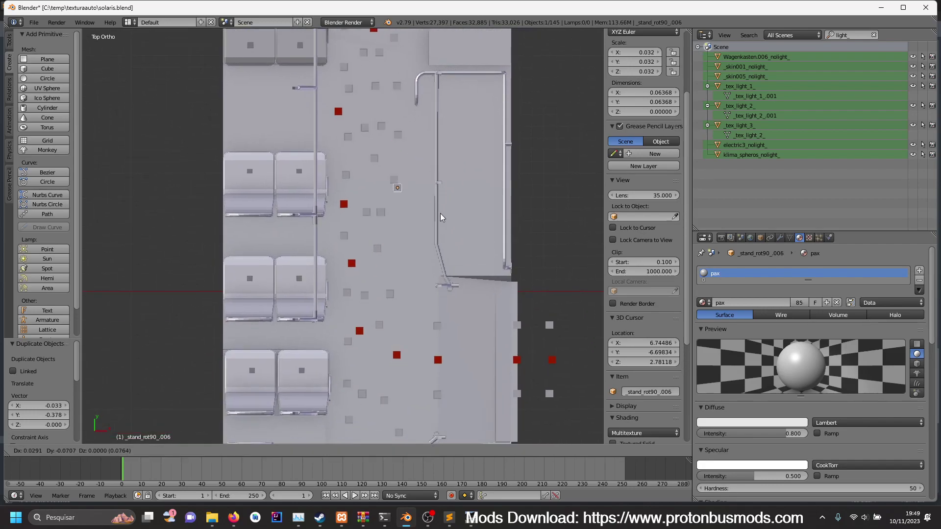
pyautogui.click(443, 237)
pyautogui.hotkey('shift', 'd')
pyautogui.click(448, 276)
pyautogui.keyDown('shift'); pyautogui.moveTo(448, 276); pyautogui.dragTo(452, 206, button='middle'); pyautogui.keyUp('shift')
pyautogui.hotkey('shift', 'd')
pyautogui.click(456, 248)
pyautogui.hotkey('shift', 'd')
pyautogui.click(457, 285)
pyautogui.hotkey('shift', 'd')
pyautogui.click(452, 343)
pyautogui.keyDown('shift'); pyautogui.moveTo(453, 342); pyautogui.dragTo(469, 254, button='middle'); pyautogui.keyUp('shift')
pyautogui.hotkey('shift', 'd')
pyautogui.click(460, 296)
pyautogui.keyDown('shift'); pyautogui.moveTo(460, 296); pyautogui.dragTo(474, 186, button='middle'); pyautogui.keyUp('shift')
pyautogui.hotkey('shift', 'd')
pyautogui.click(461, 243)
pyautogui.hotkey('shift', 'd')
pyautogui.click(465, 306)
# - Raise the rearmost _stand_rot90_ copy by 0.051 along Z to match the higher rear floor
pyautogui.moveTo(475, 329); pyautogui.dragTo(477, 327, button='middle')
pyautogui.press('g')
pyautogui.press('z')
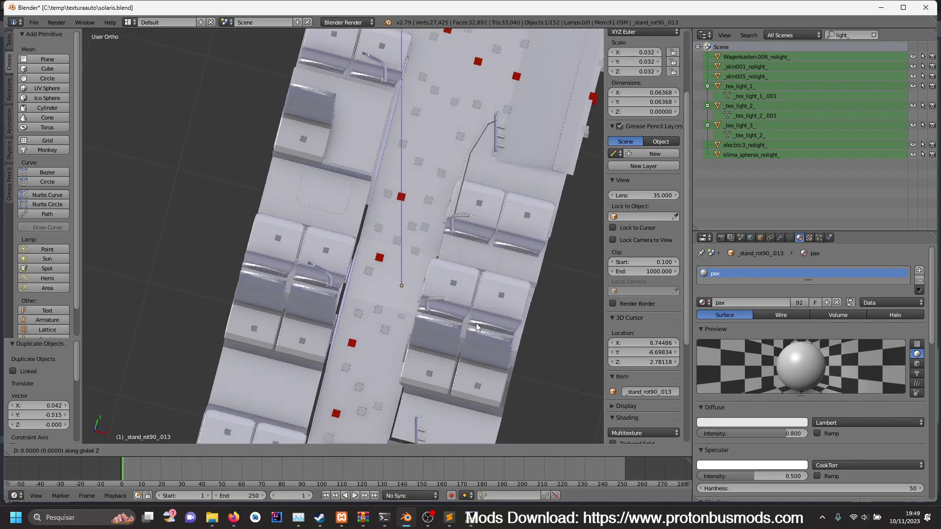
pyautogui.click(478, 314)
# - Place five more _stand_rot90_ copies from the raised rear seats back through the rear door area
pyautogui.press('KP_7')
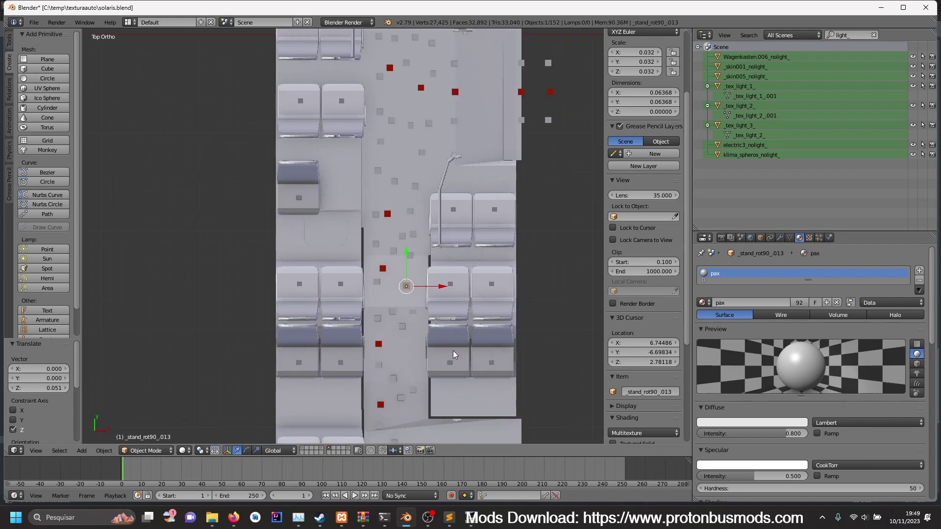
pyautogui.hotkey('shift', 'd')
pyautogui.click(441, 351)
pyautogui.keyDown('shift'); pyautogui.moveTo(441, 351); pyautogui.dragTo(419, 186, button='middle'); pyautogui.keyUp('shift')
pyautogui.hotkey('shift', 'd')
pyautogui.click(421, 257)
pyautogui.hotkey('shift', 'd')
pyautogui.click(430, 306)
pyautogui.hotkey('shift', 'd')
pyautogui.click(436, 349)
pyautogui.hotkey('shift', 'd')
pyautogui.click(439, 388)
pyautogui.keyDown('shift'); pyautogui.moveTo(439, 389); pyautogui.dragTo(424, 356, button='middle'); pyautogui.keyUp('shift')
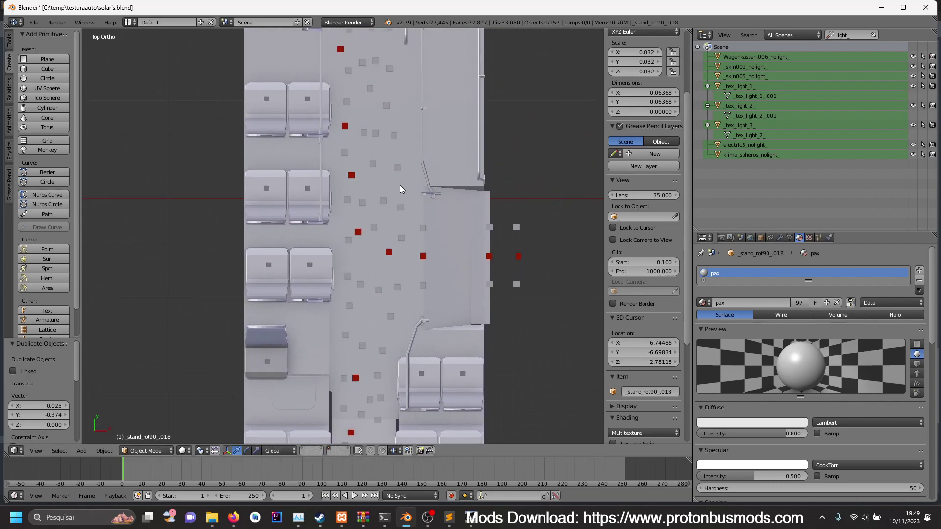
# - Examine the area ahead of the middle door with all layers shown, checking the _stand_rot90_ marker at the aisle's door side
pyautogui.keyDown('shift'); pyautogui.moveTo(401, 182); pyautogui.dragTo(407, 269, button='middle'); pyautogui.keyUp('shift')
pyautogui.press('1')
pyautogui.scroll(4, 436, 242)
pyautogui.press('KP_5')
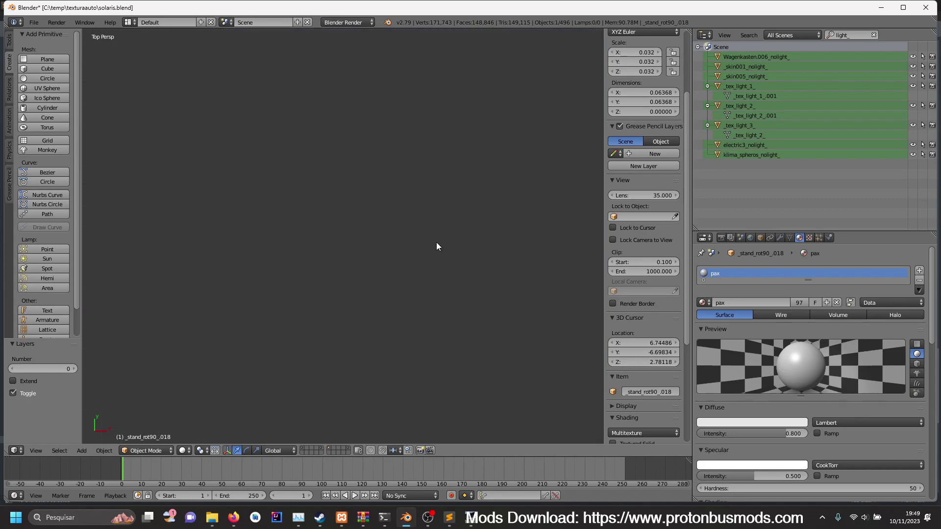
pyautogui.scroll(-8, 437, 246)
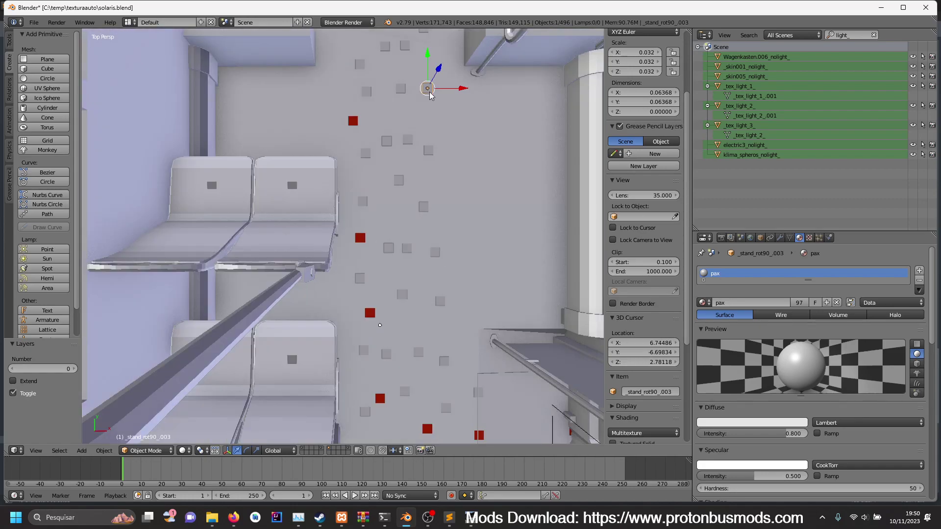
pyautogui.keyDown('shift'); pyautogui.moveTo(469, 170); pyautogui.dragTo(424, 166, button='middle'); pyautogui.keyUp('shift')
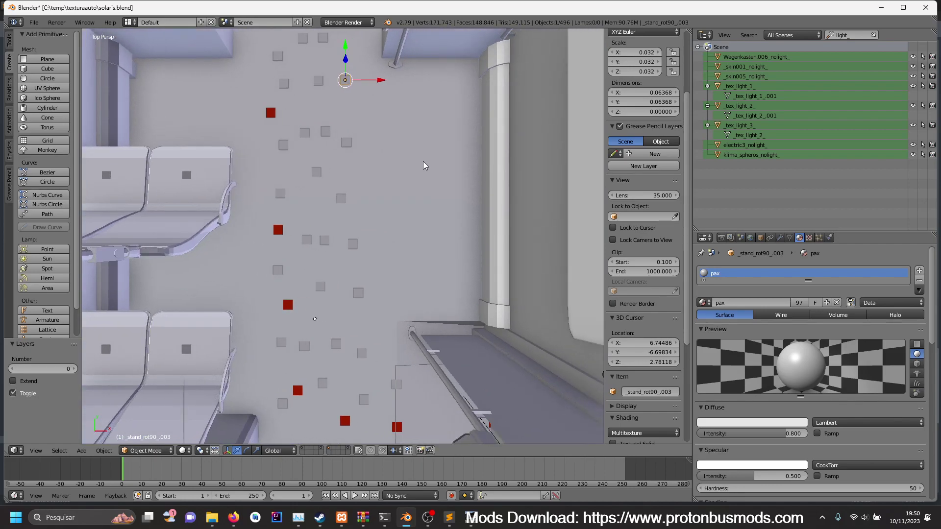
pyautogui.press('KP_Divide')
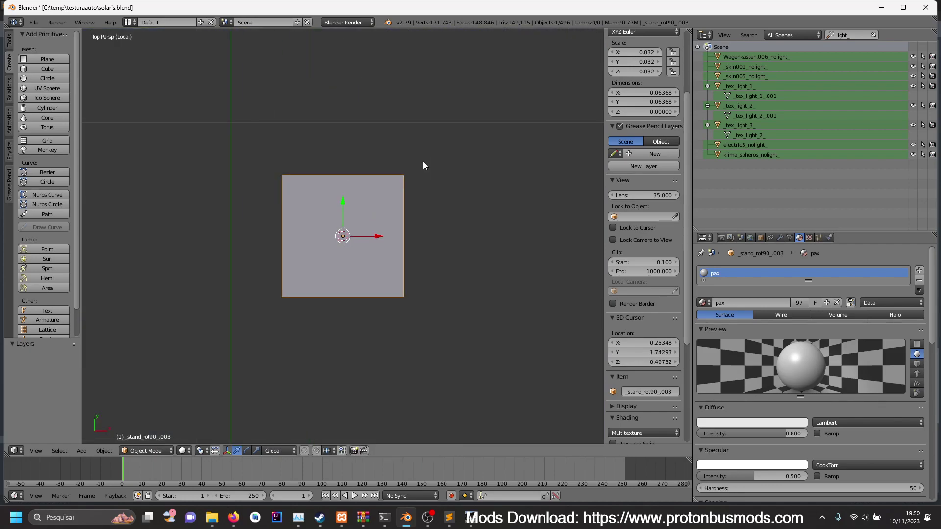
pyautogui.press('KP_Divide')
pyautogui.press('1')
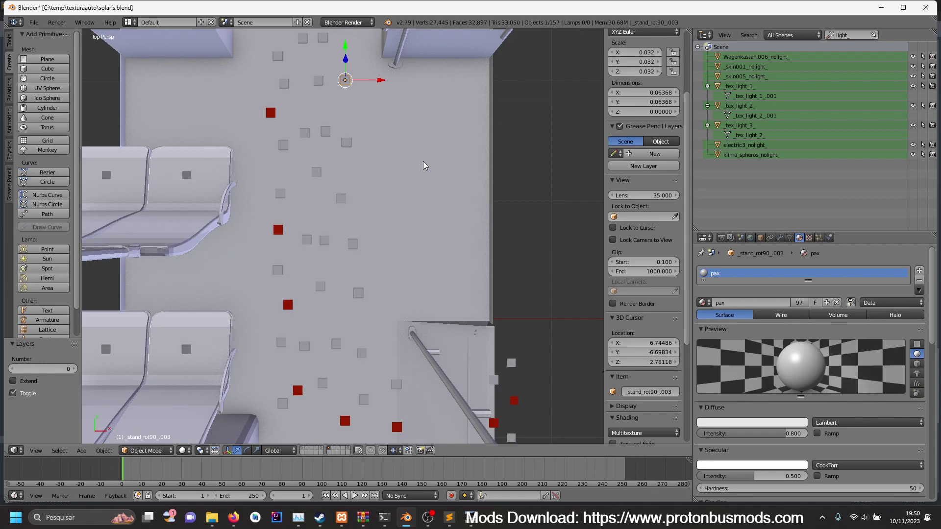
# - Place eight copies of the _stand_rot90_ marker around the railed bay just ahead of the middle door
pyautogui.press('KP_5')
pyautogui.hotkey('shift', 'd')
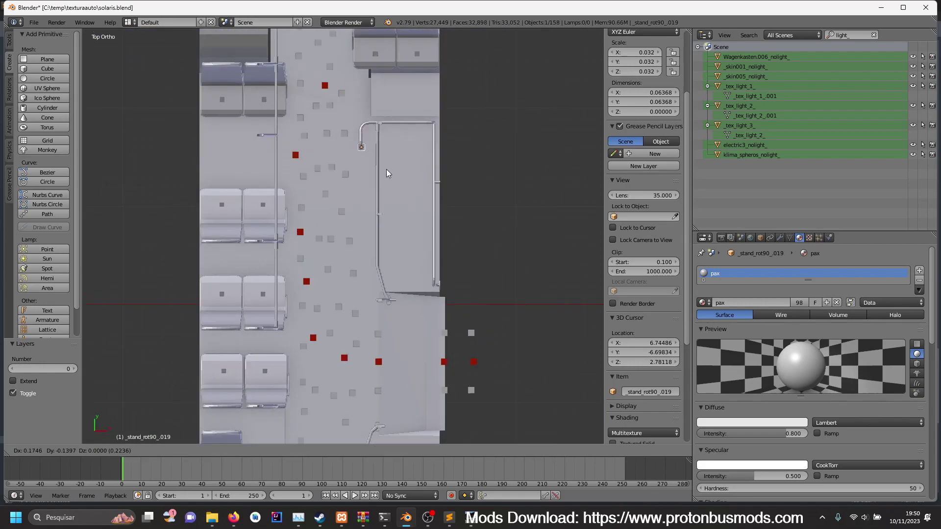
pyautogui.click(429, 166)
pyautogui.hotkey('shift', 'd')
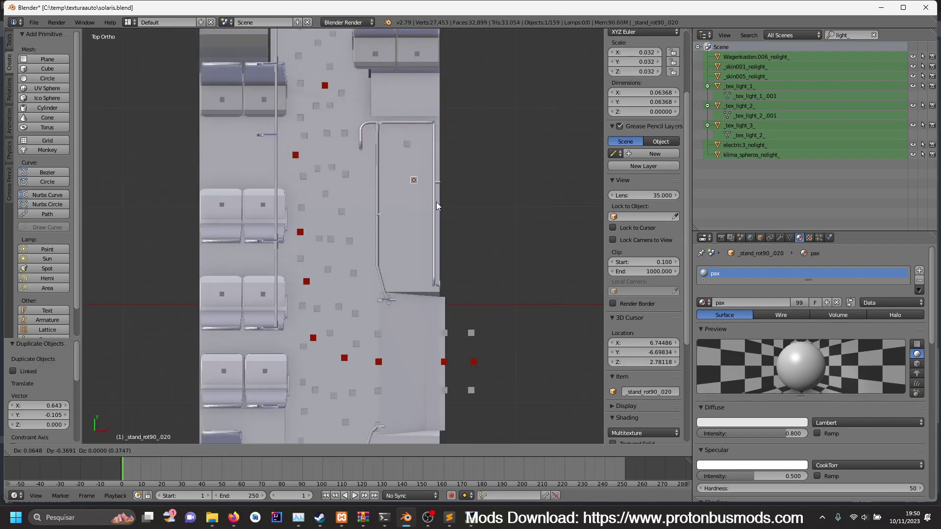
pyautogui.click(438, 250)
pyautogui.hotkey('shift', 'd')
pyautogui.click(433, 292)
pyautogui.hotkey('shift', 'd')
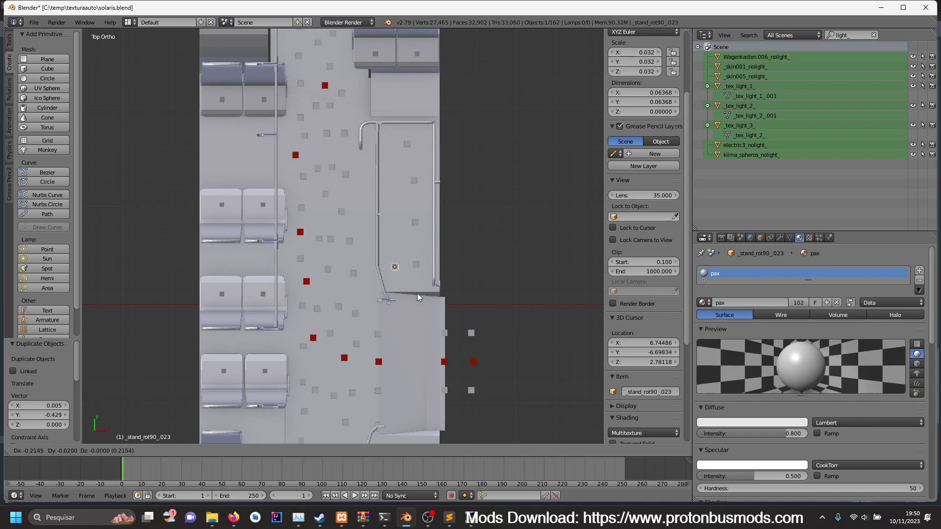
pyautogui.click(411, 293)
pyautogui.hotkey('shift', 'd')
pyautogui.click(410, 258)
pyautogui.hotkey('shift', 'd')
pyautogui.click(409, 183)
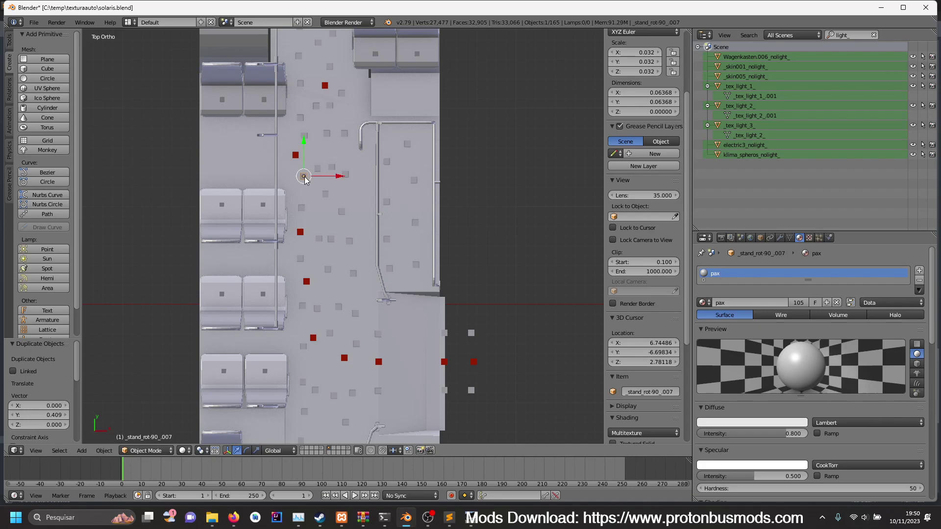
# - Place four copies of the _stand_rot-90_ marker along the aisle side of the railed bay, ending just ahead of the middle door
pyautogui.hotkey('shift', 'd')
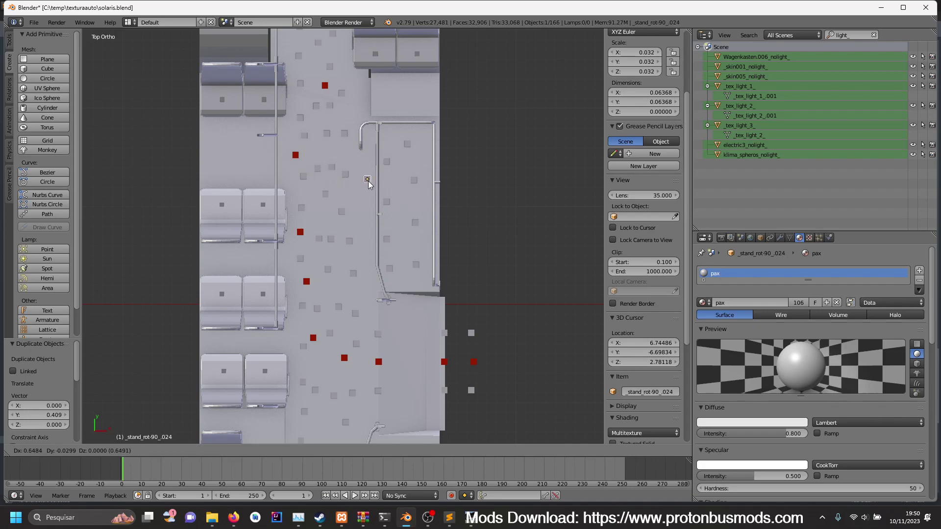
pyautogui.click(371, 258)
pyautogui.hotkey('shift', 'd')
pyautogui.click(361, 296)
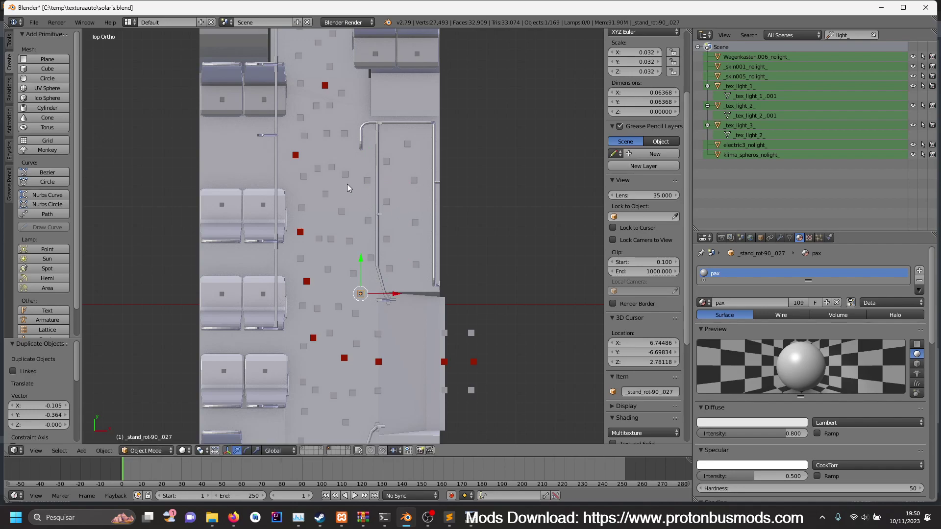
# - Show all layers, select every object and export the bus as 3DS, overwriting su12el.3ds in the mod's models folder
pyautogui.scroll(-6, 347, 184)
pyautogui.press('`')
pyautogui.moveTo(440, 216); pyautogui.dragTo(325, 156, button='middle')
pyautogui.press('a')
pyautogui.click(34, 22)
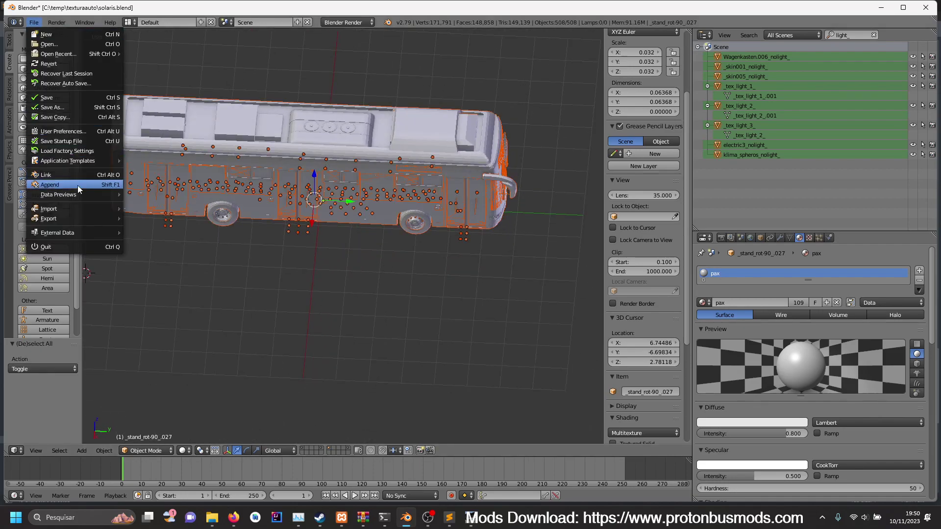
pyautogui.moveTo(75, 214)
pyautogui.click(167, 235)
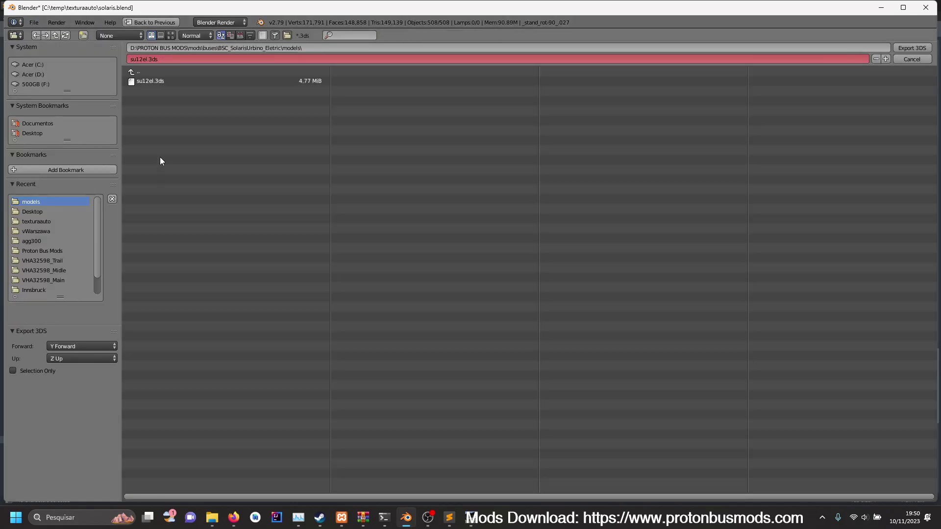
pyautogui.doubleClick(153, 81)
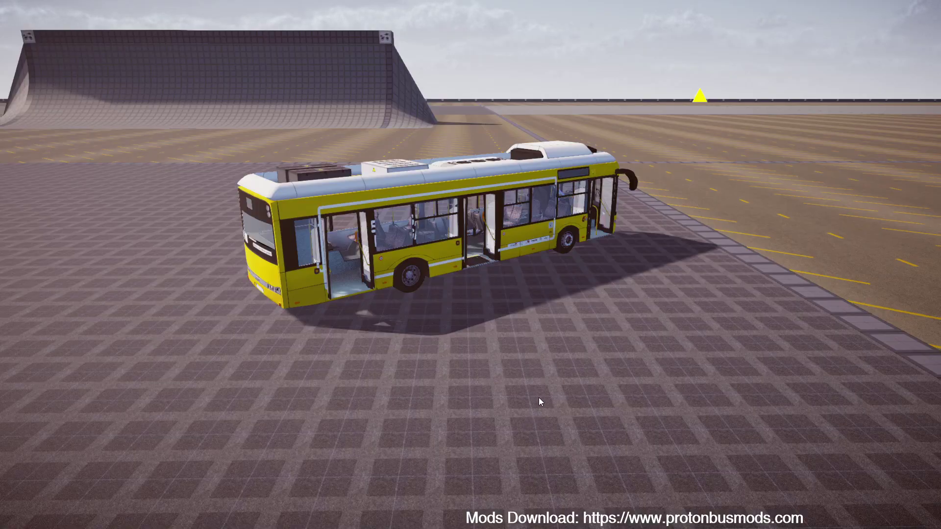
# - Switch to Proton Bus, restart the session from the home screen and view the bus's door side as passengers approach
pyautogui.press('alt')
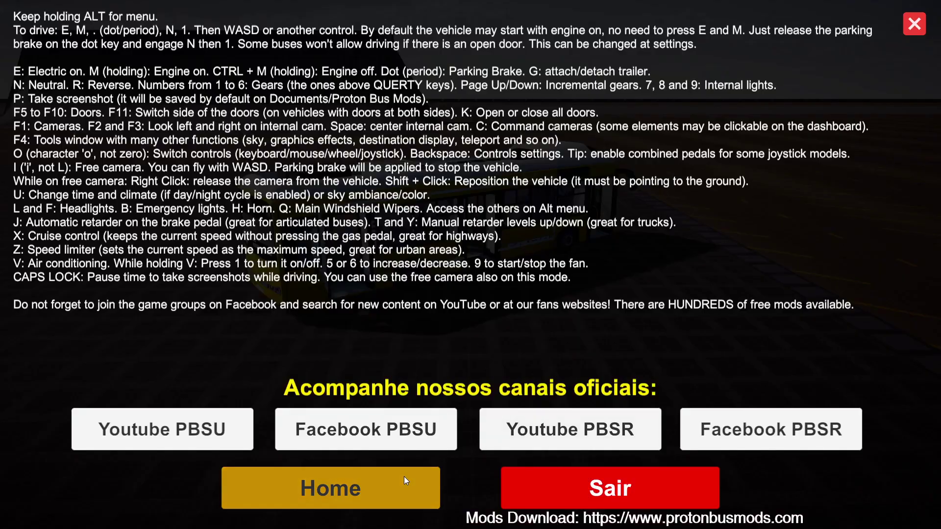
pyautogui.click(411, 485)
pyautogui.click(841, 505)
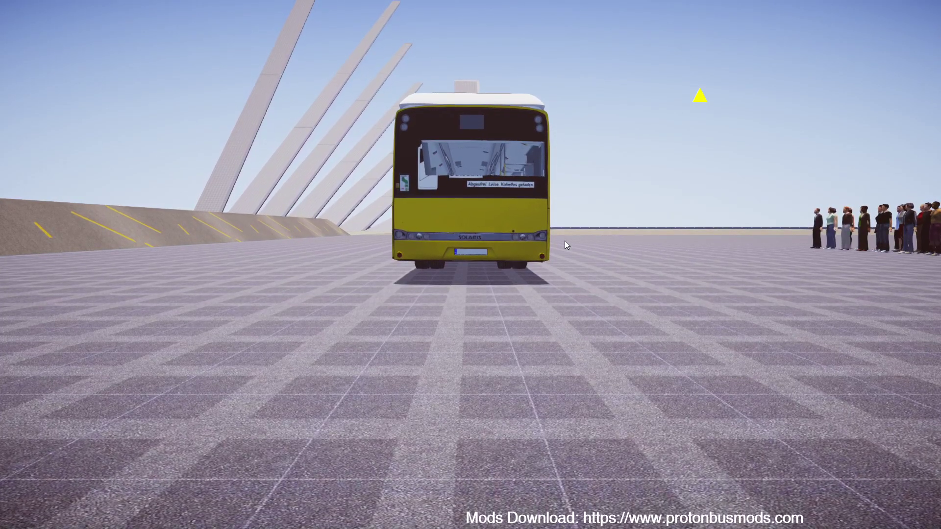
pyautogui.press('2')
pyautogui.moveTo(564, 240); pyautogui.dragTo(388, 260)
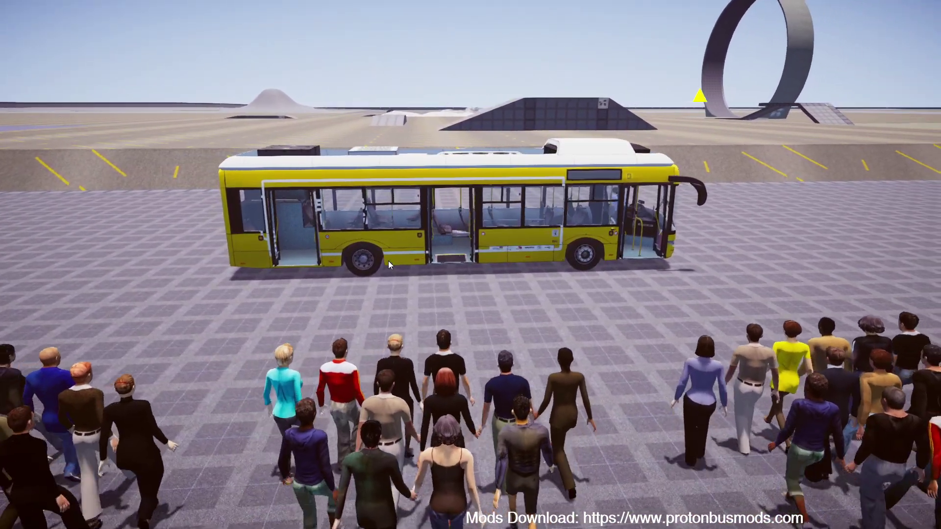